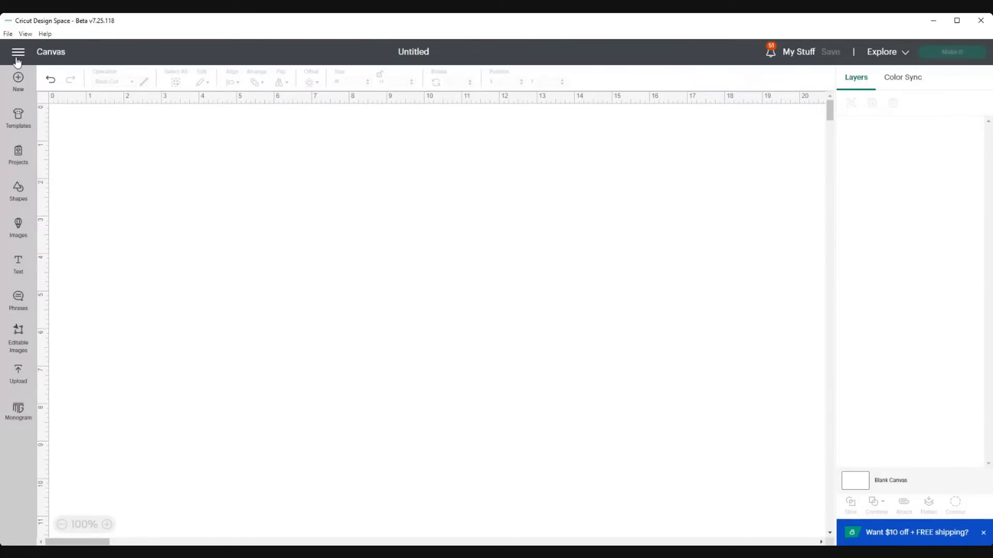
# Step: Start a Print Then Cut machine calibration and print the calibration sheet on the Canon MX470 series Printer
pyautogui.click(18, 52)
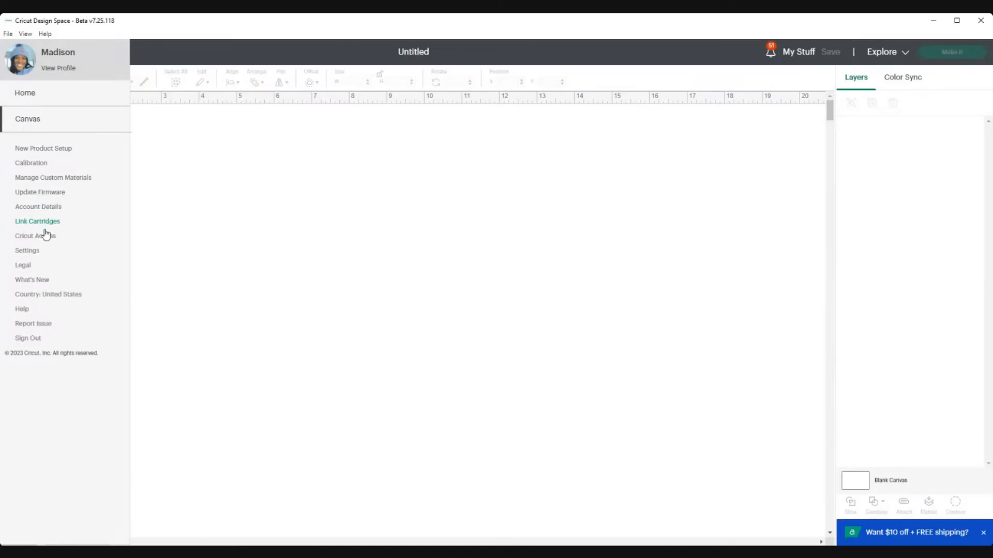
pyautogui.click(31, 163)
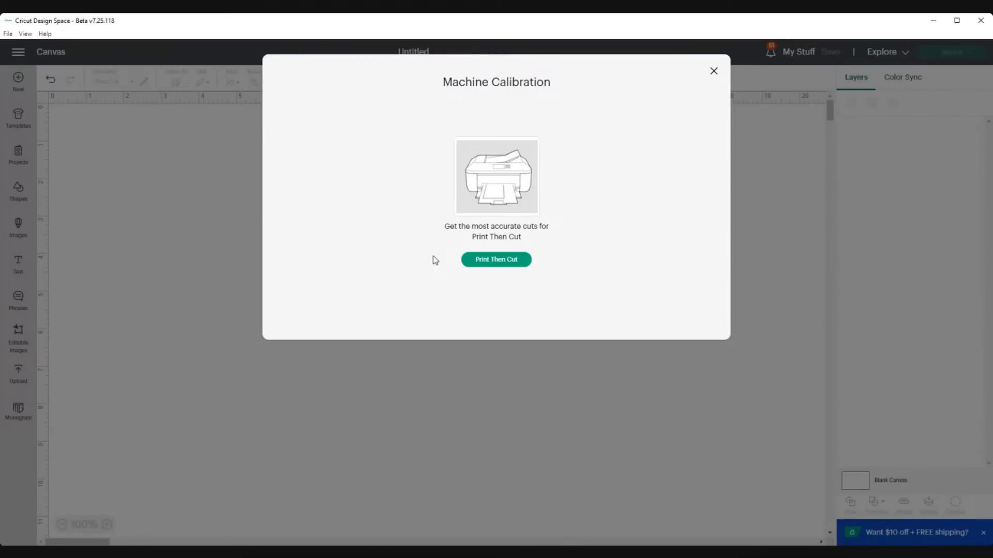
pyautogui.click(493, 260)
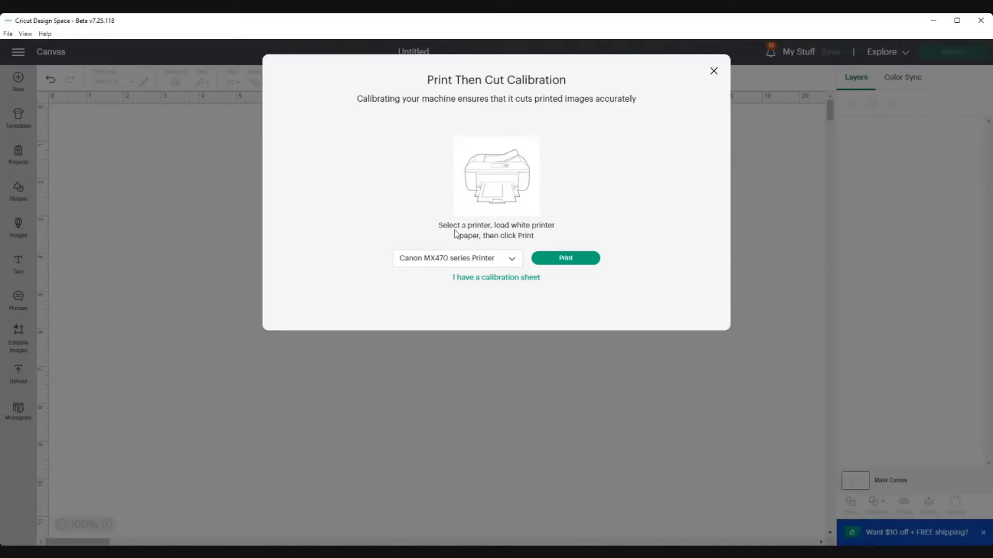
pyautogui.click(565, 264)
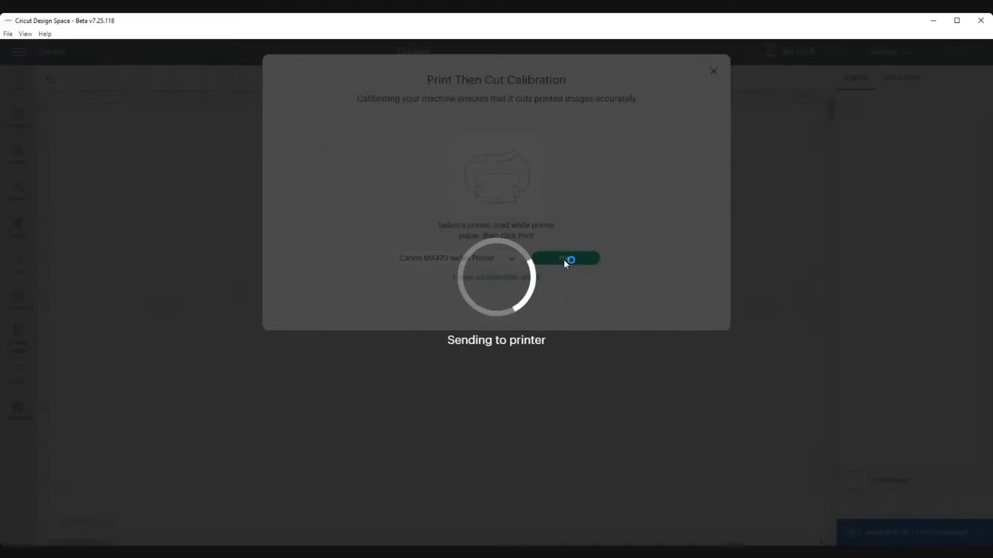
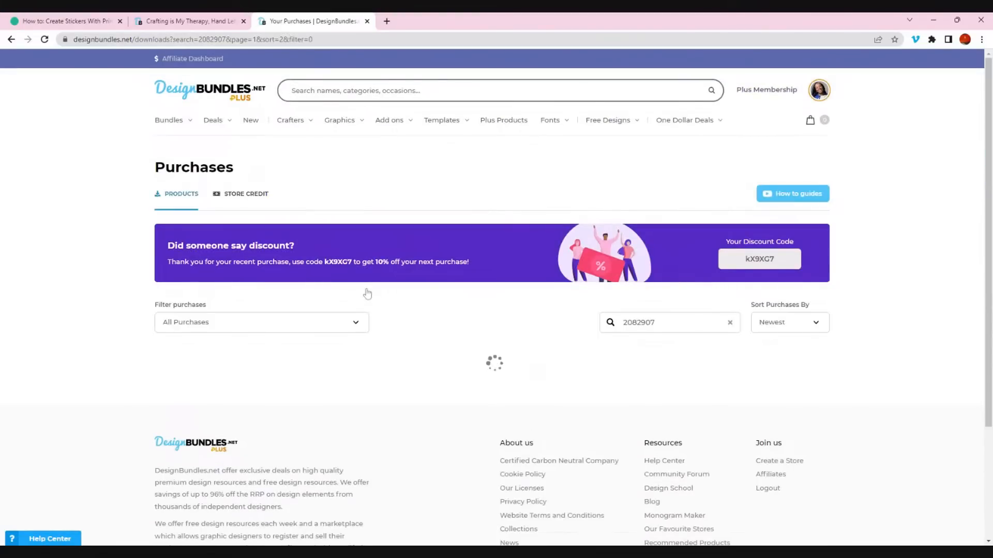
# Step: Download Mega sticker bundle The Sticker Clubhouse.zip from the Sticker Mega Bundle purchase and open the downloaded file
pyautogui.click(780, 378)
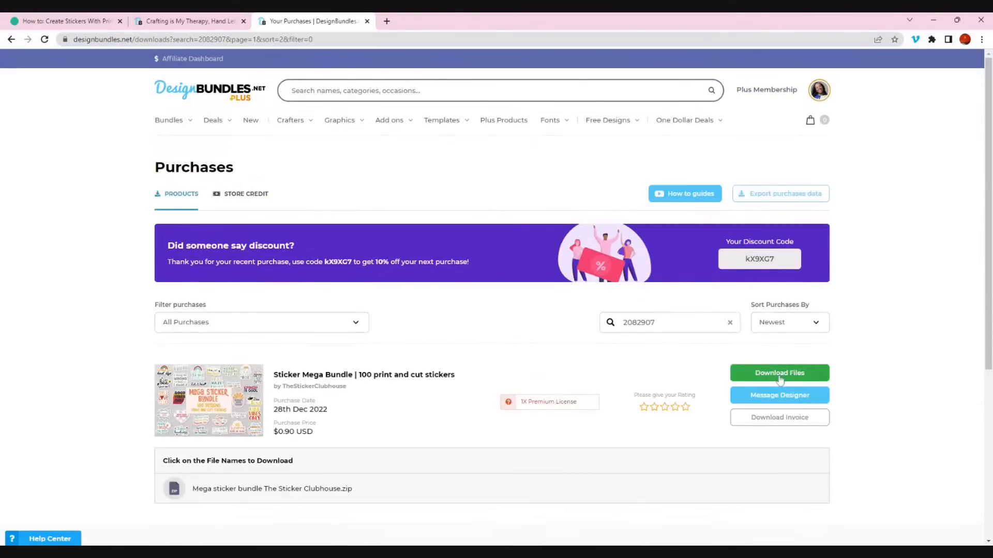
pyautogui.click(284, 488)
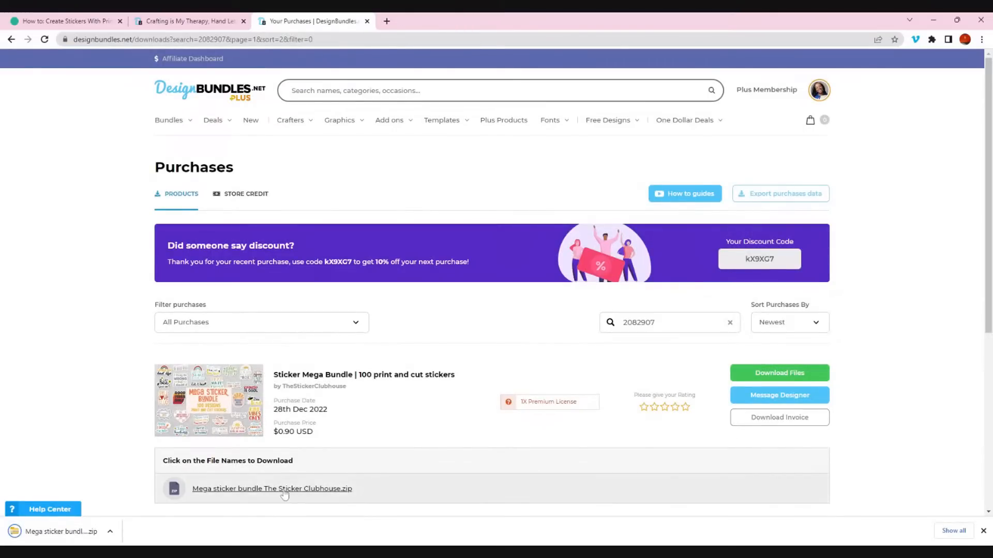
pyautogui.click(261, 489)
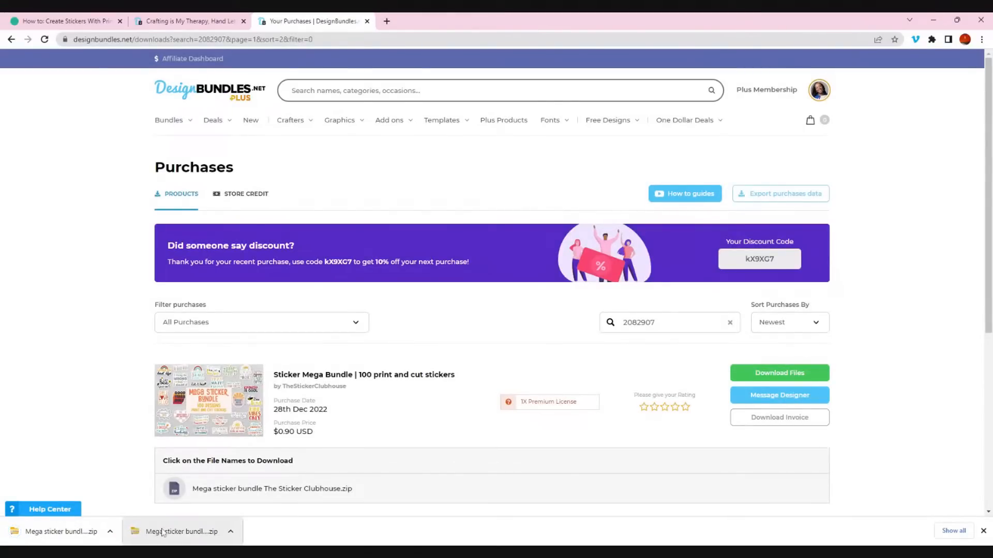
pyautogui.click(163, 533)
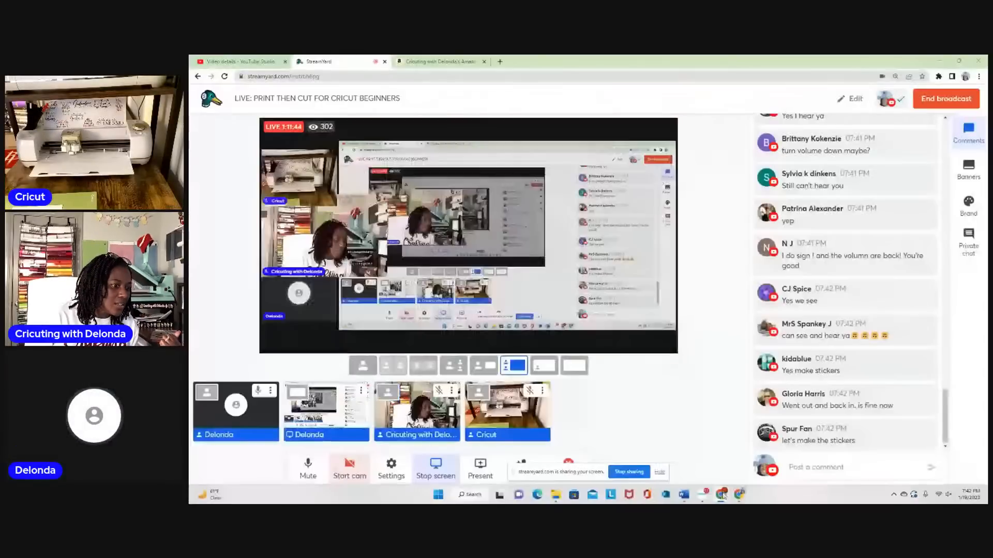
# Step: Return to the browser window with the Design Bundles purchases and open the downloaded Mega sticker bundle zip
pyautogui.moveTo(720, 494)
pyautogui.click(691, 463)
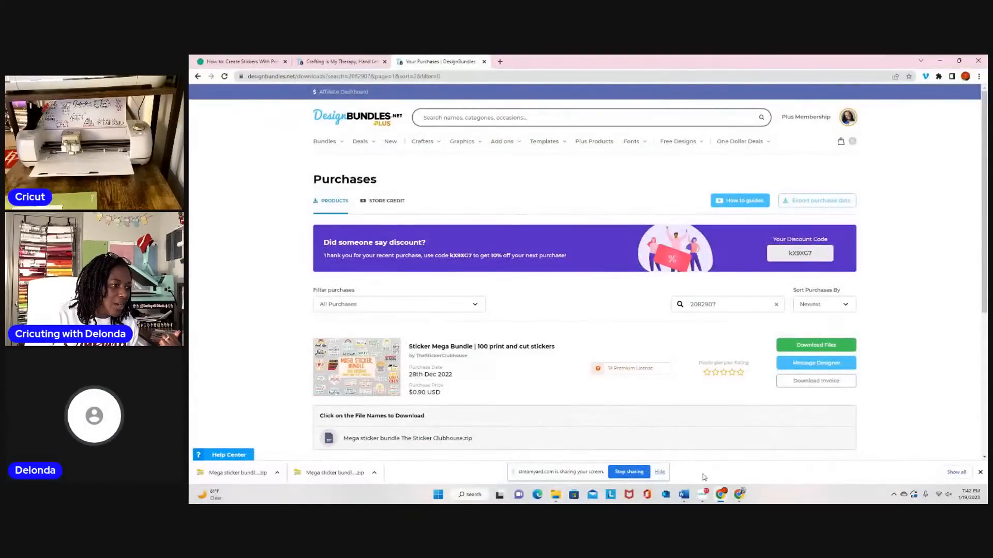
pyautogui.click(659, 472)
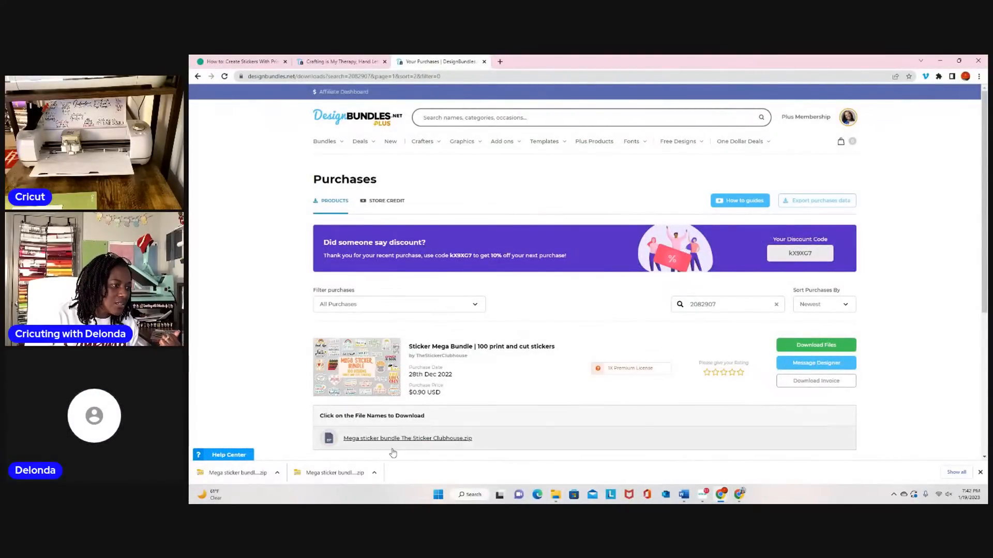
pyautogui.click(340, 477)
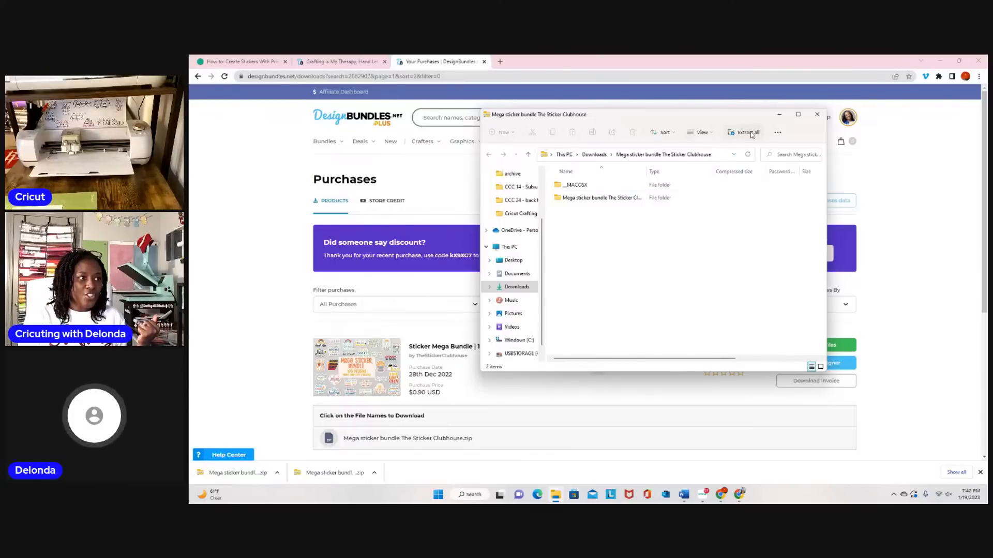
# Step: Extract the whole zip into a new folder named Sticker Mega Bundle inside DESIGN BUNDLES on the Desktop
pyautogui.click(748, 133)
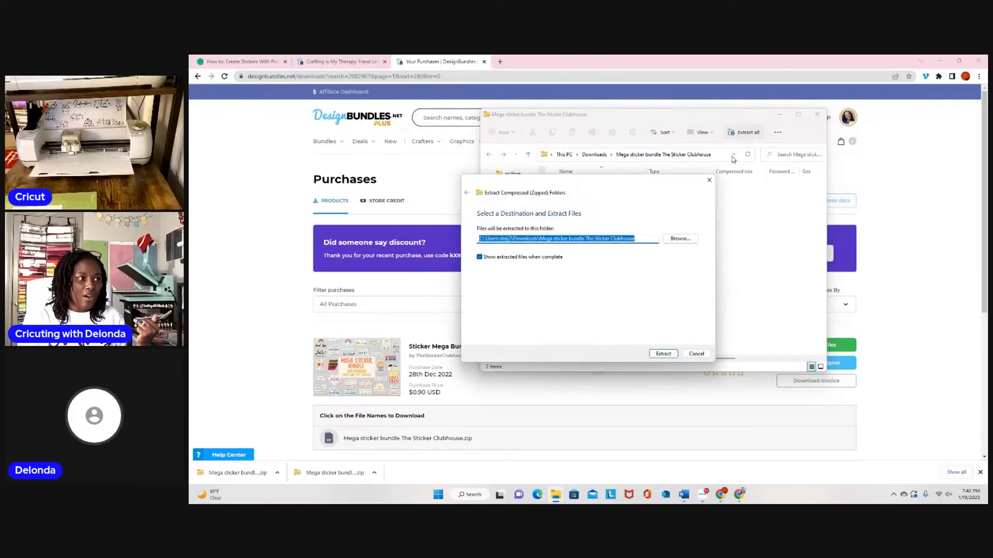
pyautogui.click(681, 239)
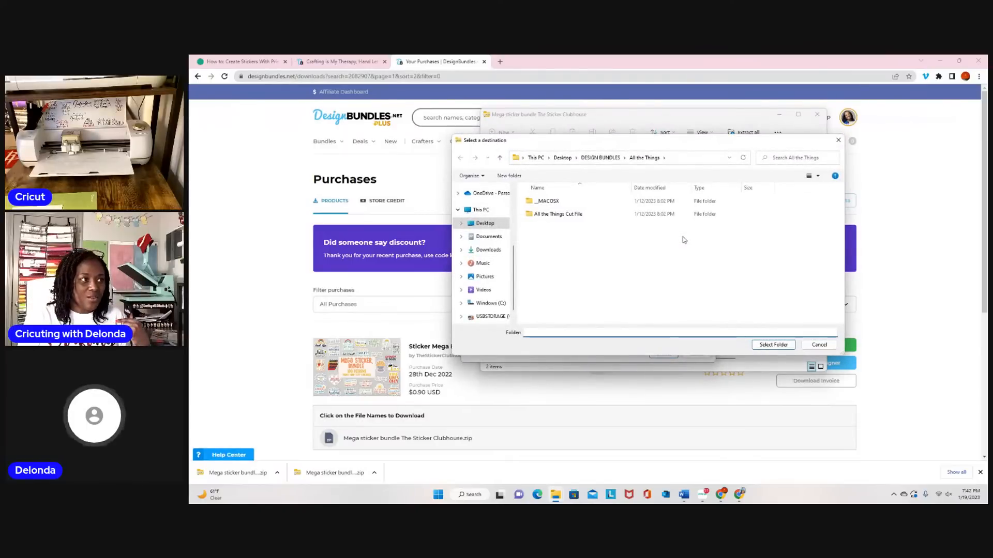
pyautogui.click(601, 157)
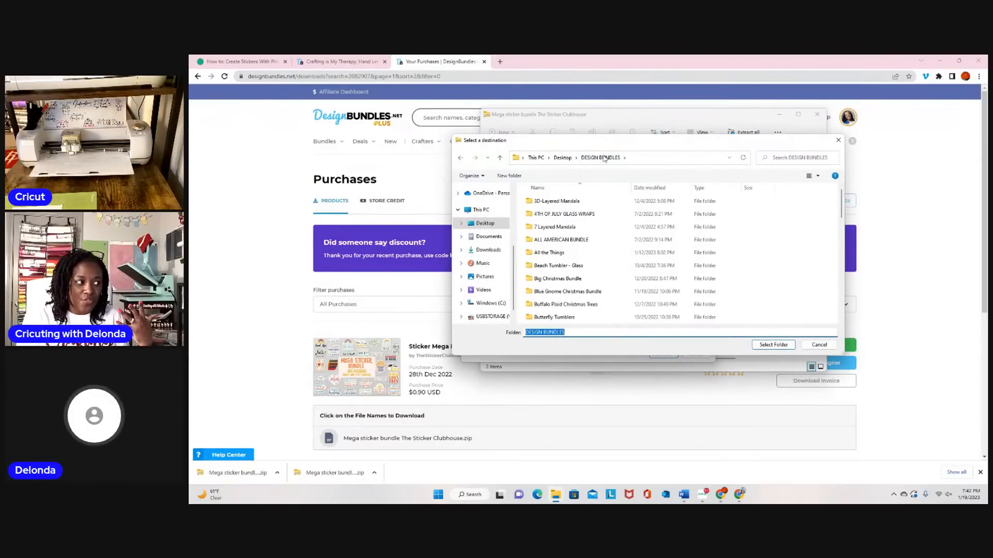
pyautogui.click(505, 177)
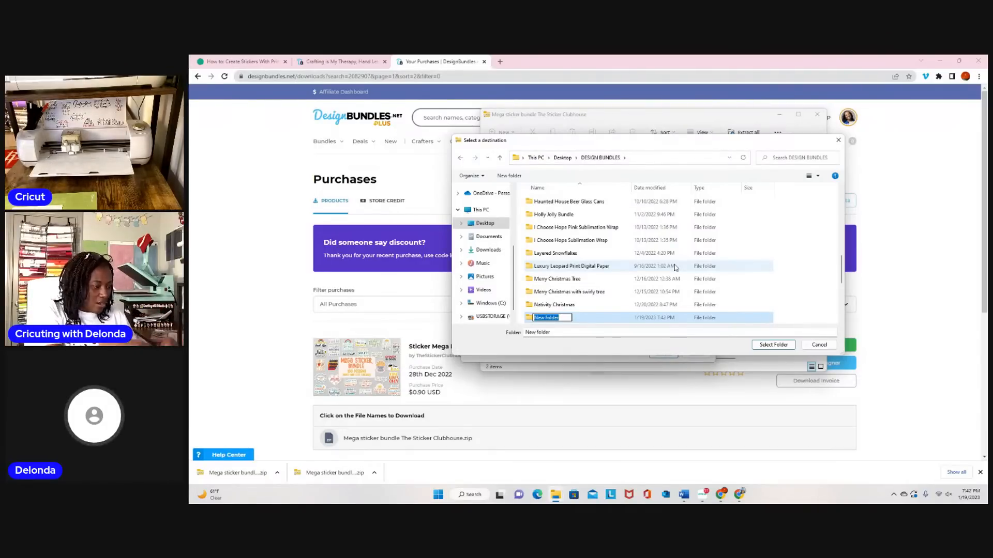
pyautogui.write('Sticker Mega B')
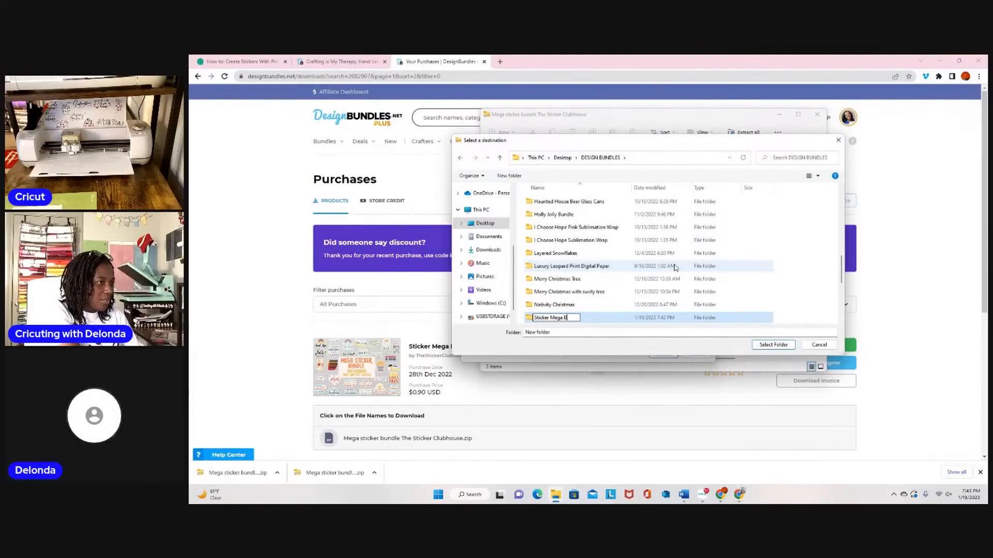
pyautogui.write('undle')
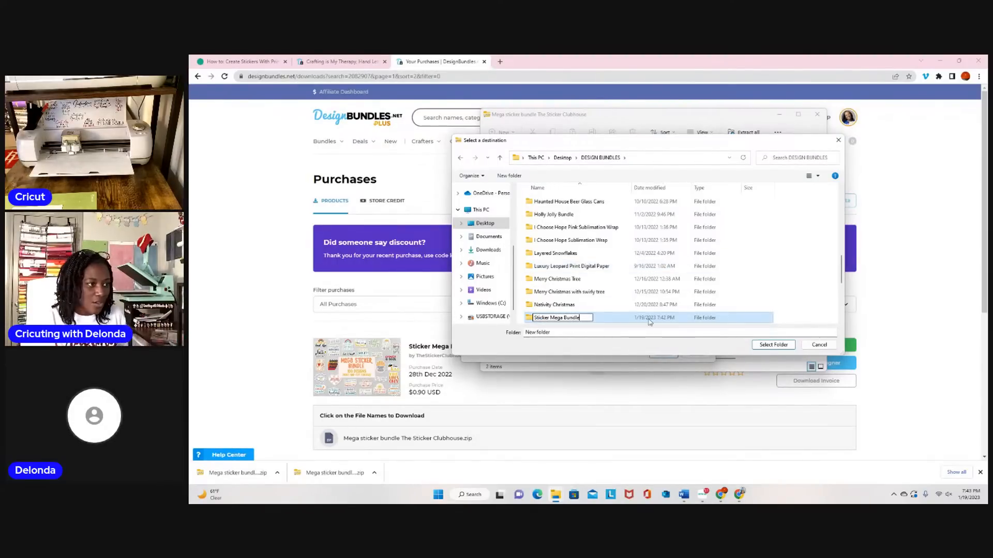
pyautogui.press('Return')
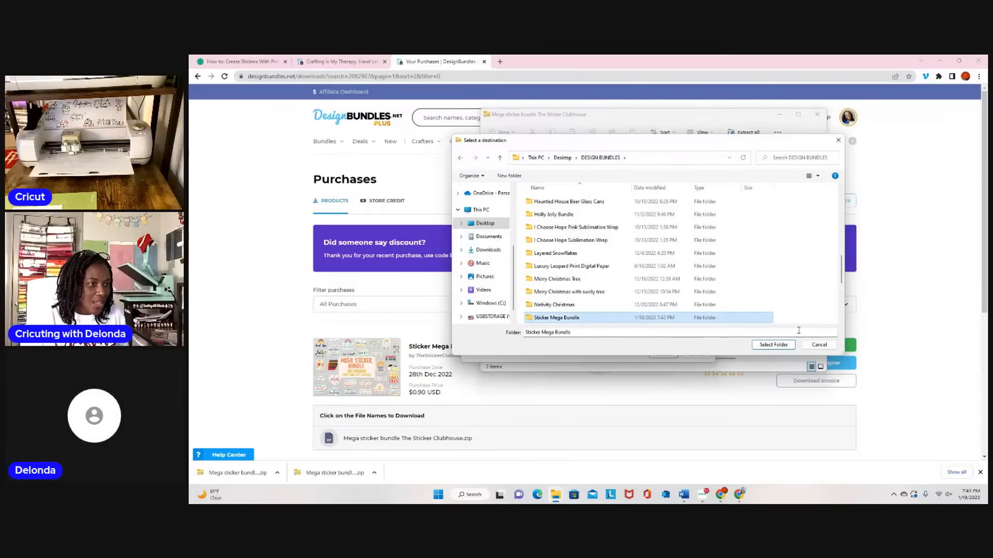
pyautogui.click(773, 345)
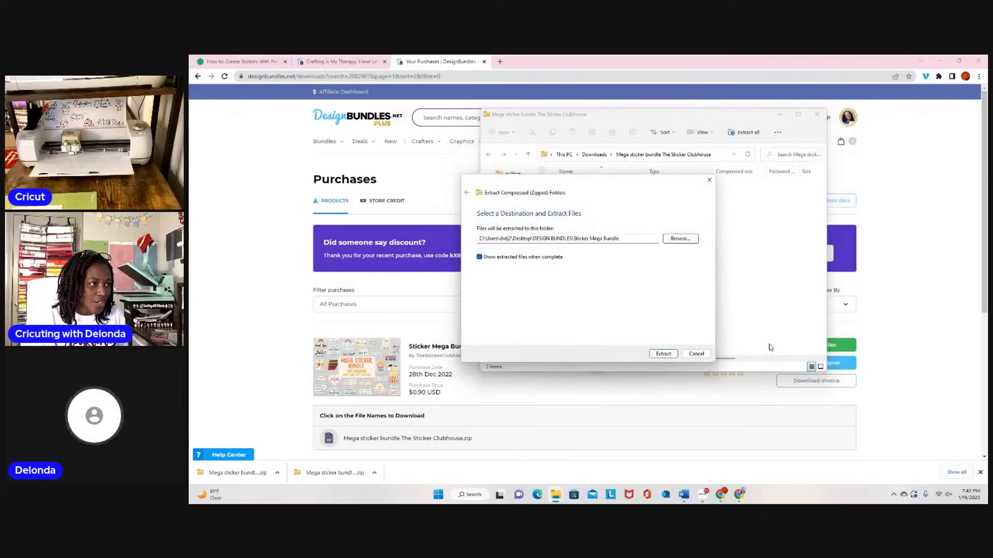
pyautogui.click(663, 354)
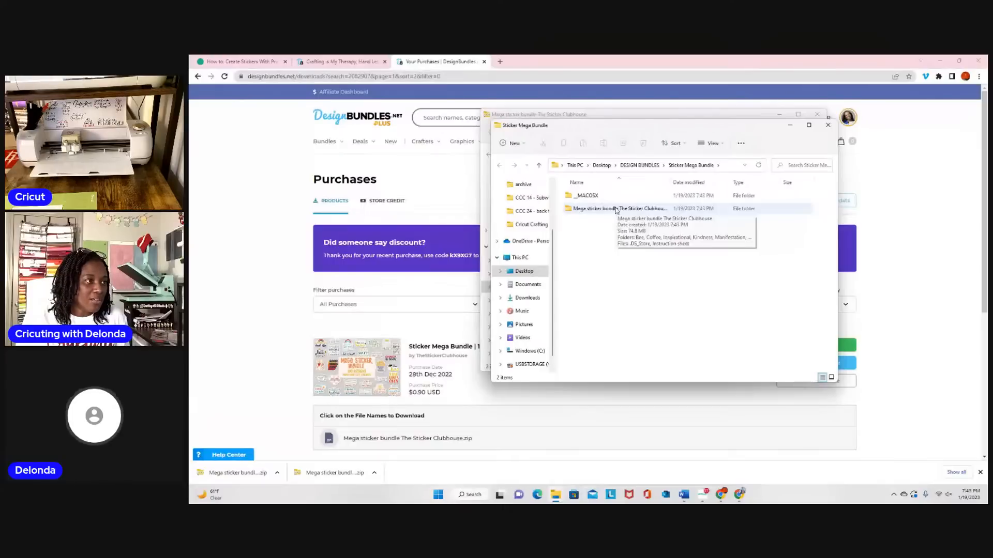
# Step: Look through the extracted Mega sticker bundle folder and close both file windows
pyautogui.doubleClick(615, 210)
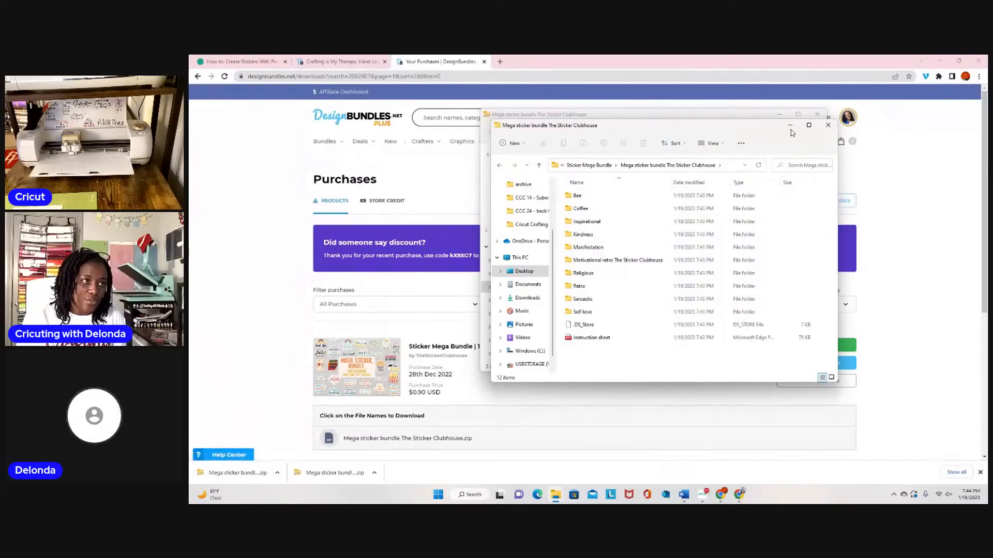
pyautogui.click(828, 125)
pyautogui.click(818, 114)
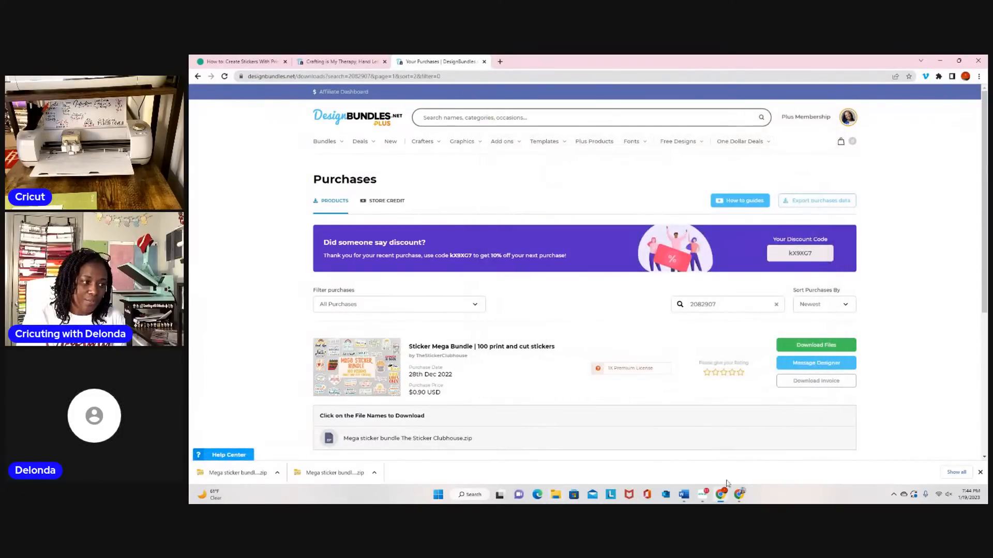
# Step: Switch to the StreamYard studio and stop the current screen share
pyautogui.click(740, 495)
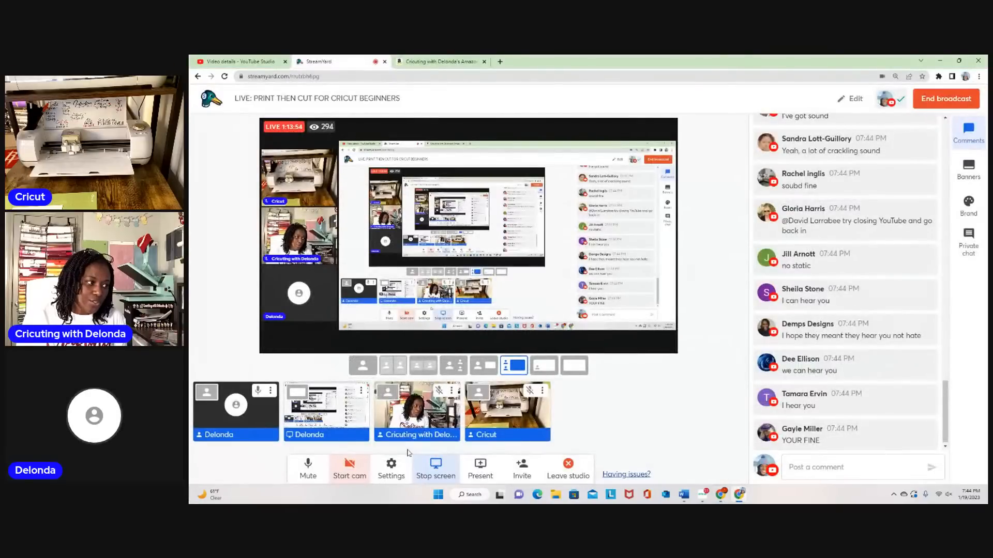
pyautogui.click(436, 467)
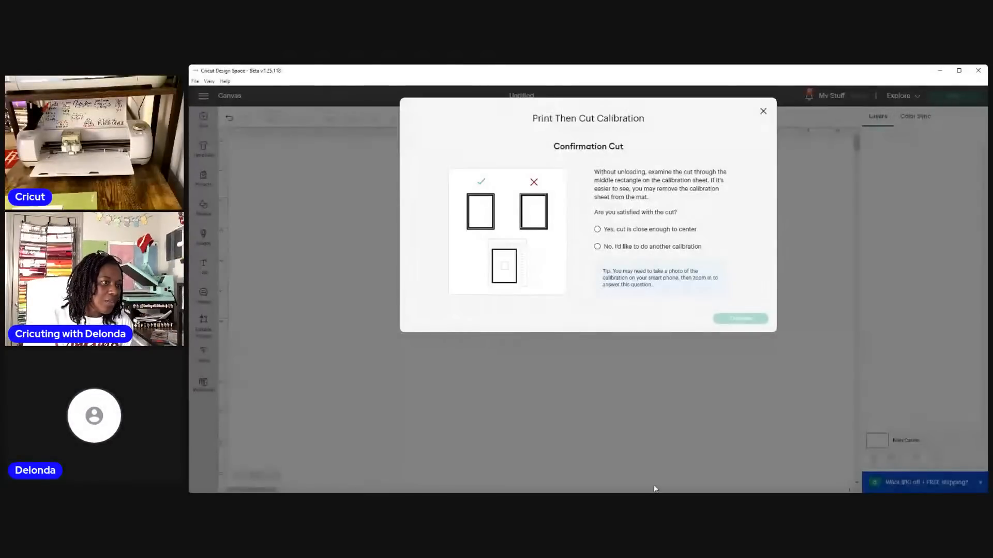
# Step: In Cricut Design Space, confirm that the calibration cut is close enough to center and finish the calibration
pyautogui.click(606, 232)
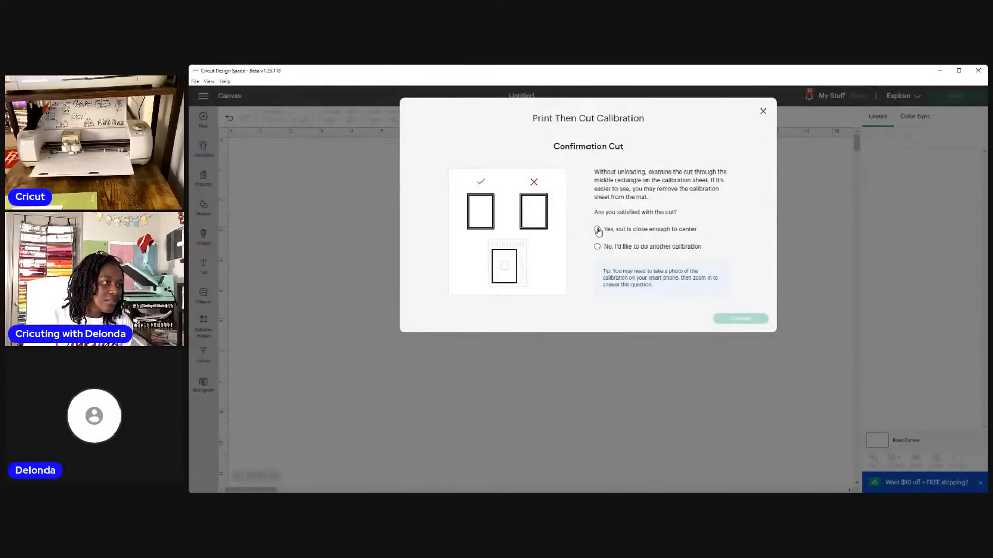
pyautogui.click(737, 321)
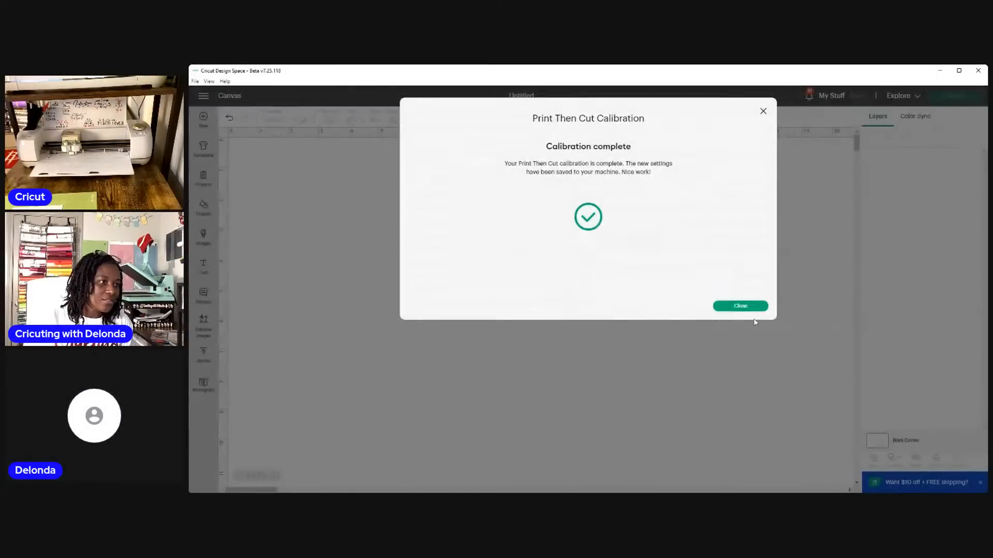
pyautogui.click(752, 309)
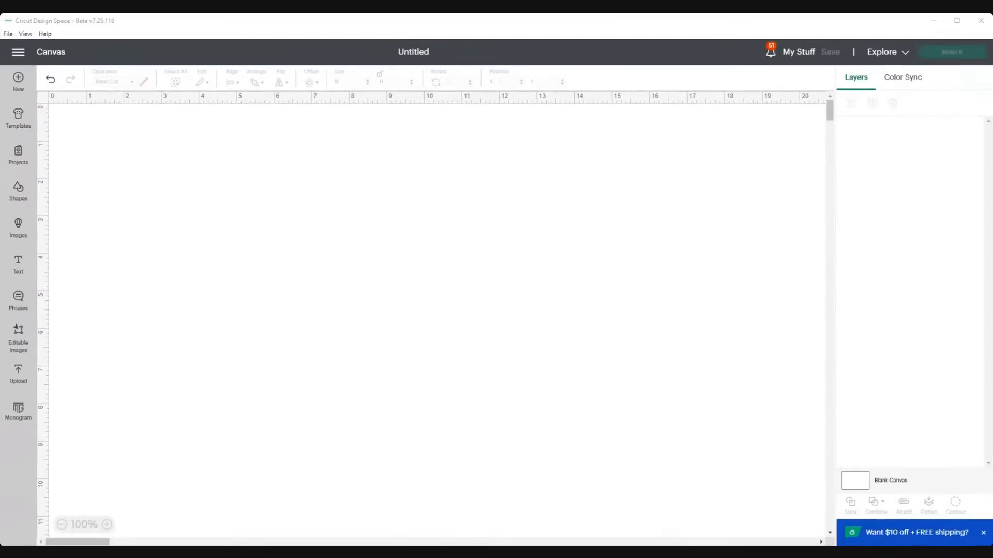
# Step: Start an image upload and browse to the Mega sticker bundle The Sticker Clubhouse folder in Desktop > DESIGN BUNDLES > Sticker Mega Bundle
pyautogui.hotkey('alt', 'Tab')
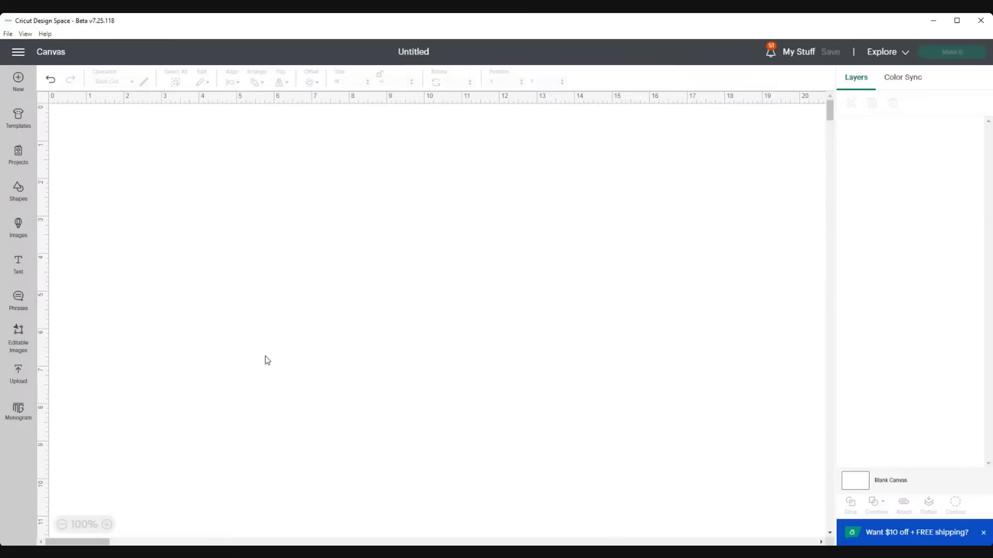
pyautogui.click(17, 375)
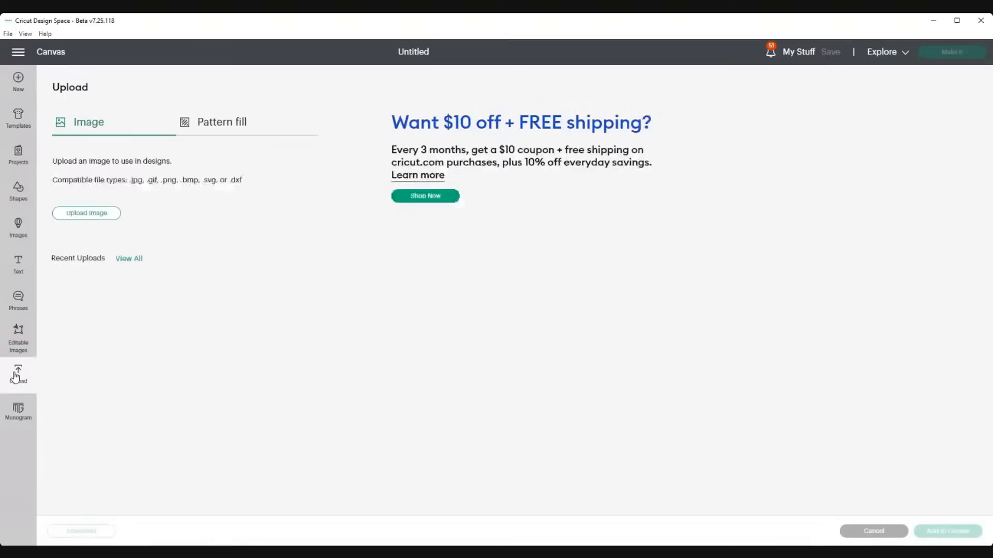
pyautogui.click(82, 216)
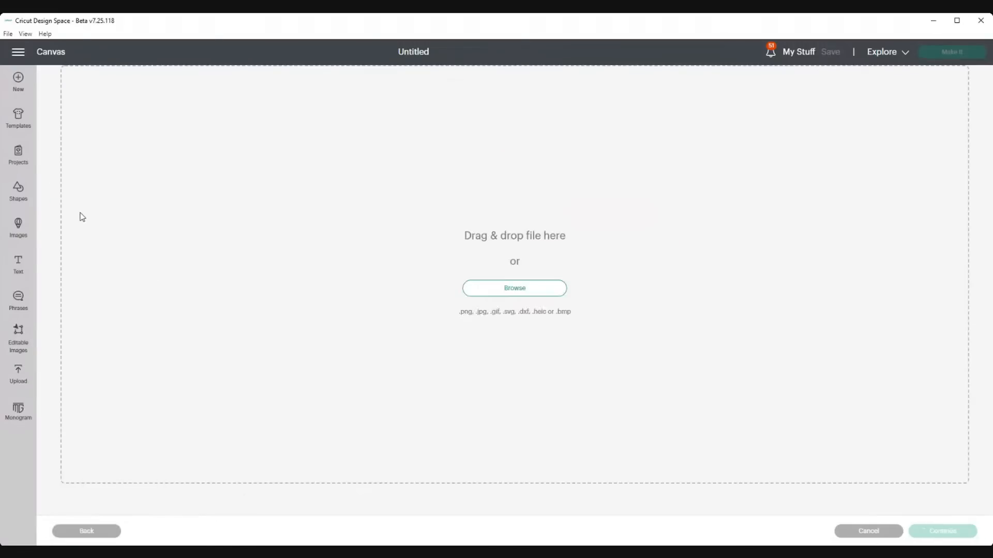
pyautogui.click(499, 291)
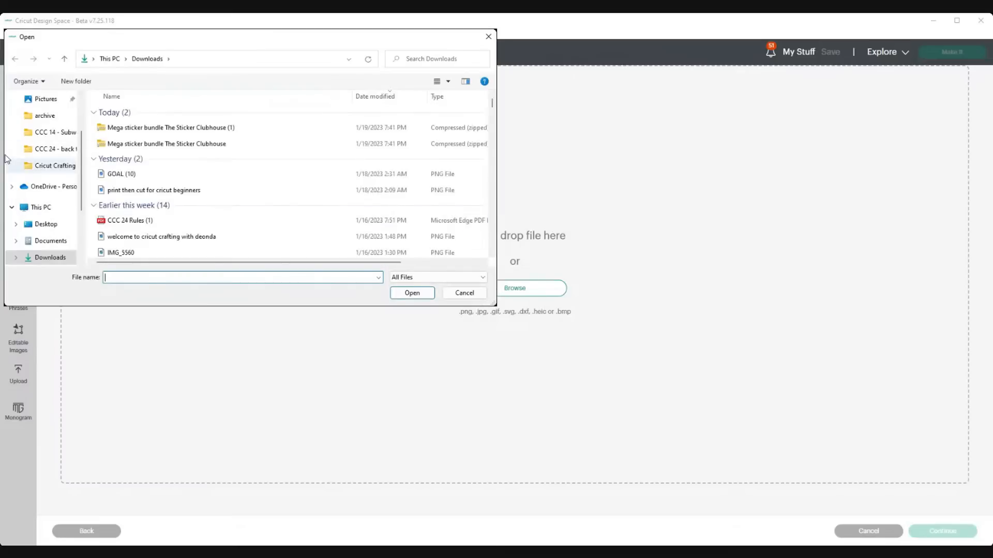
pyautogui.click(47, 225)
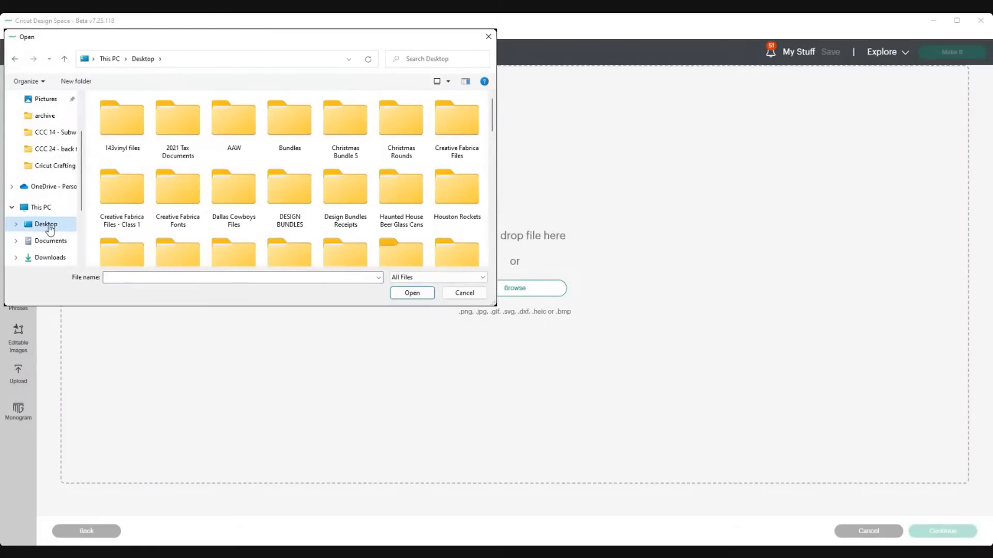
pyautogui.doubleClick(285, 200)
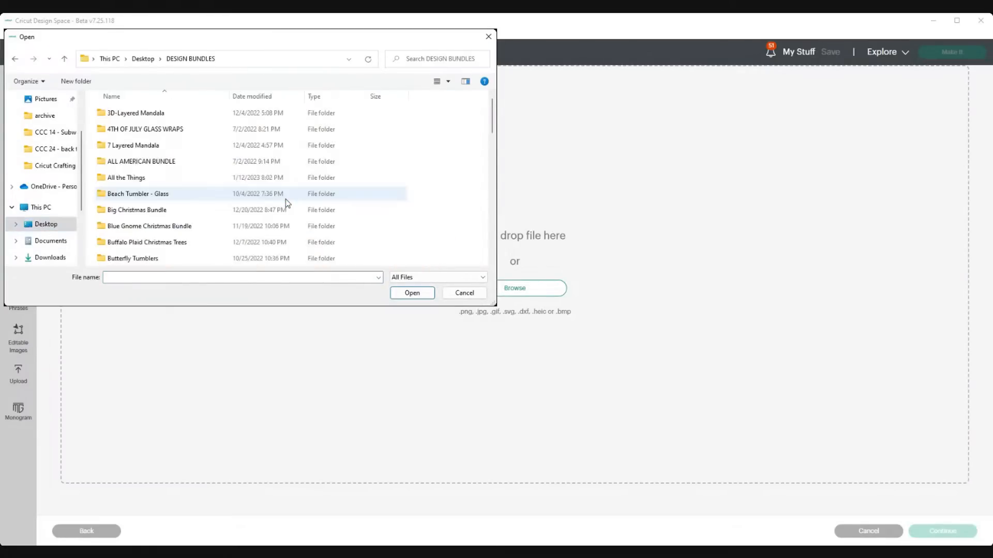
pyautogui.scroll(-3, 286, 200)
pyautogui.scroll(2, 135, 221)
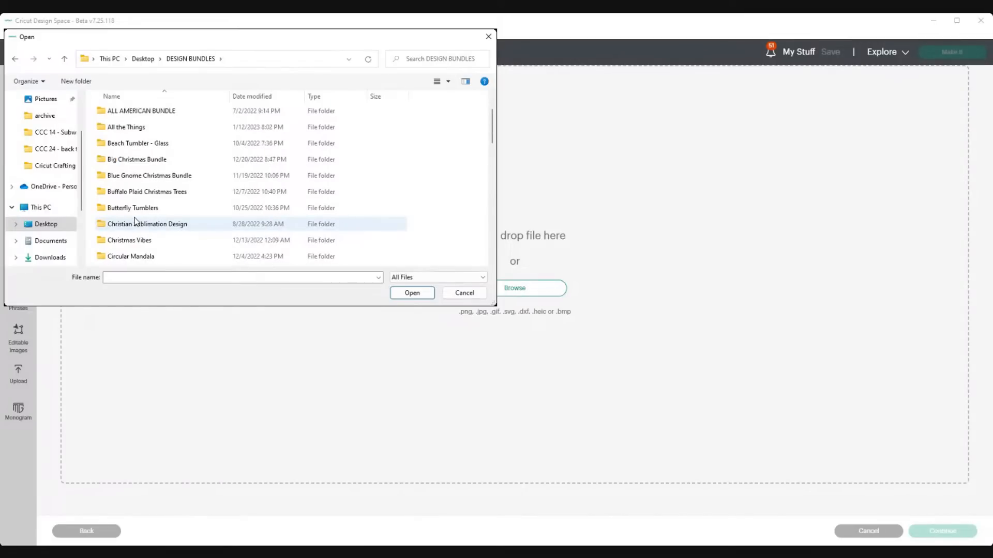
pyautogui.scroll(-10, 136, 221)
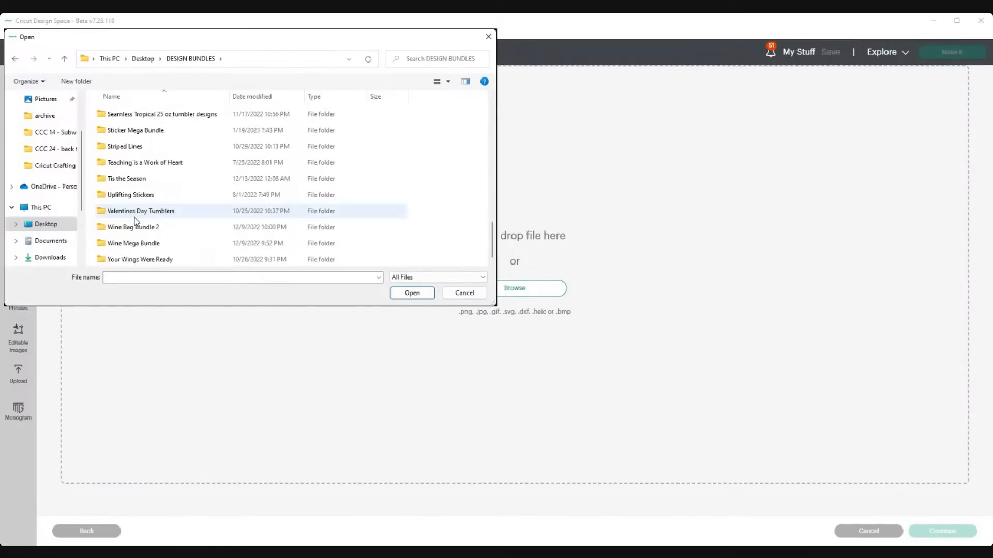
pyautogui.doubleClick(143, 133)
pyautogui.doubleClick(143, 133)
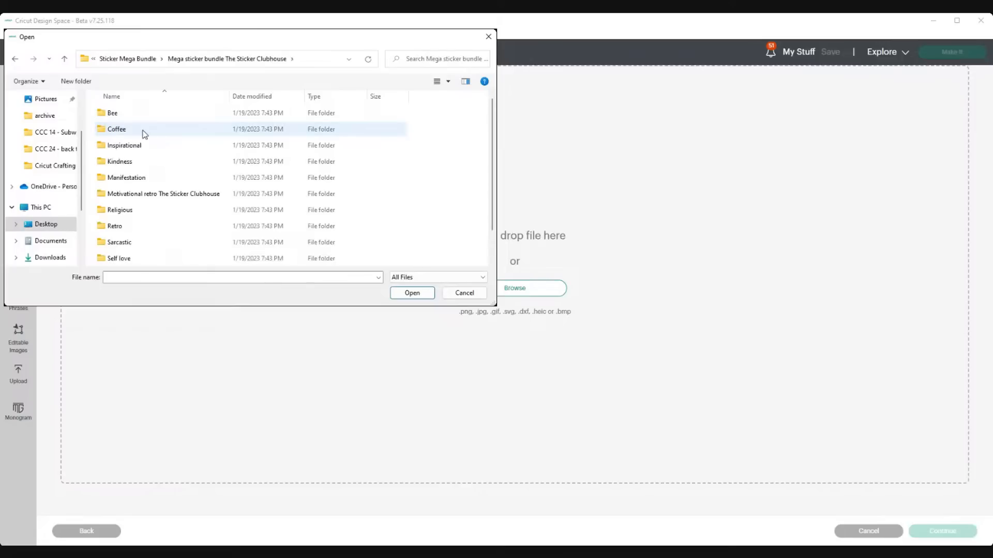
# Step: Load the Do good sticker from the PNG folder inside Inspirational
pyautogui.doubleClick(137, 148)
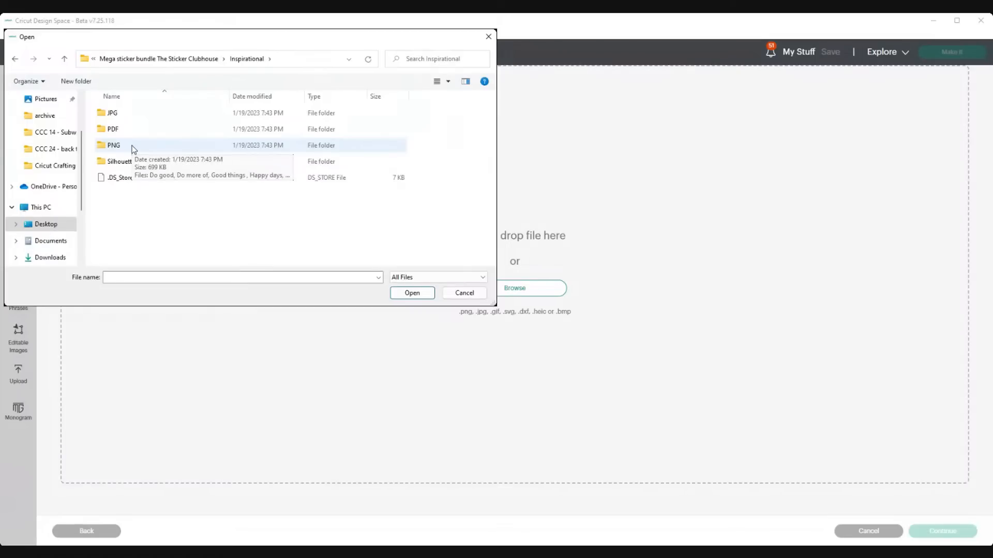
pyautogui.doubleClick(133, 149)
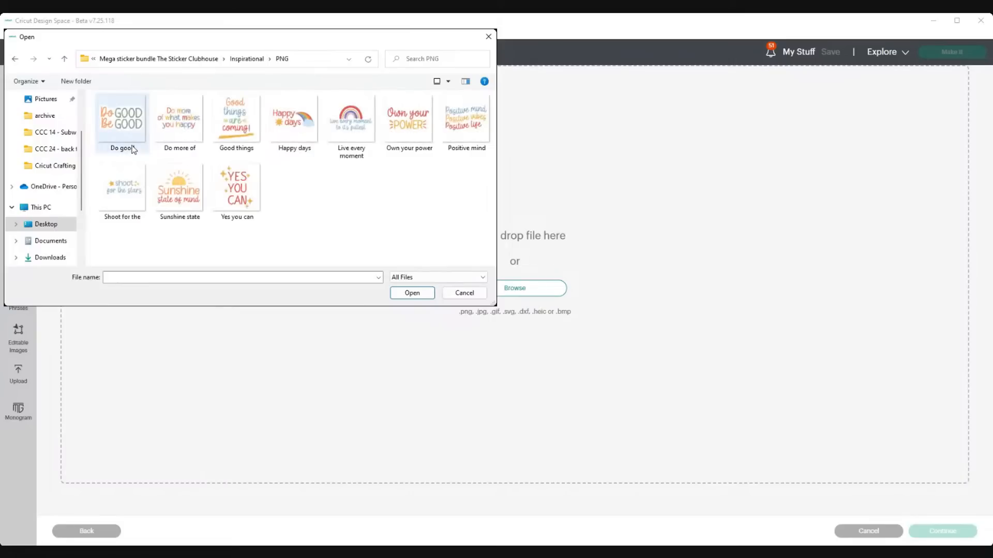
pyautogui.click(124, 126)
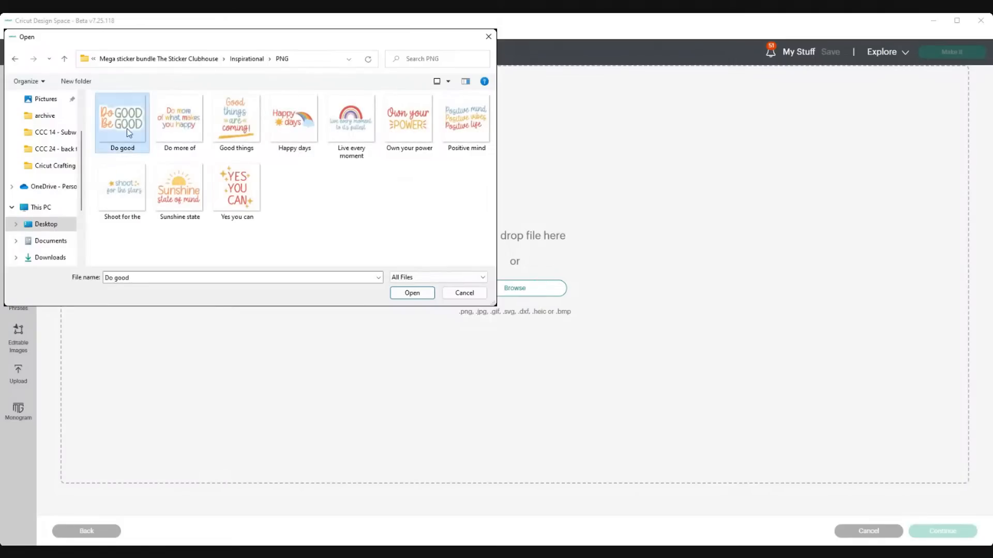
pyautogui.click(409, 294)
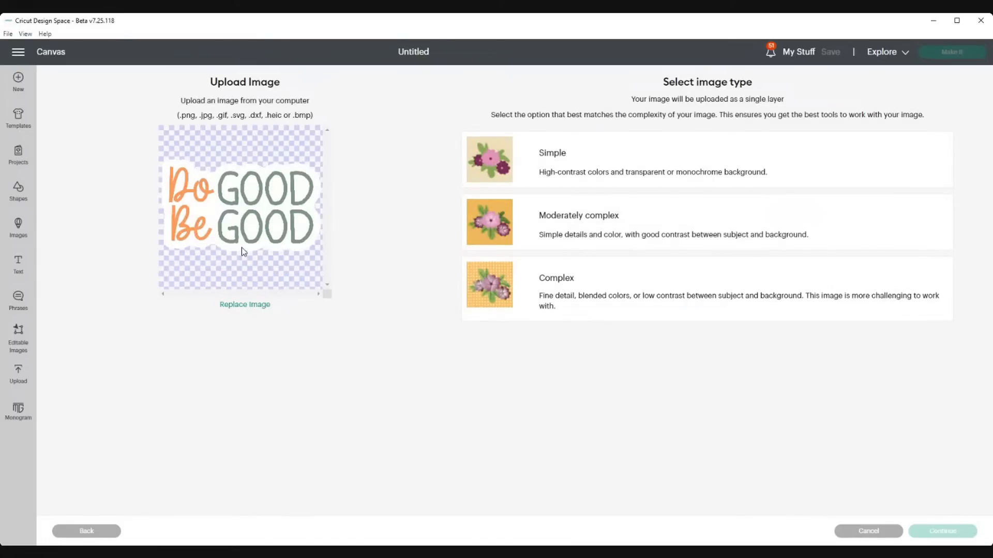
# Step: Set the Do good image type to Complex, keep its background as is, and upload it as a Print Then Cut image
pyautogui.click(590, 295)
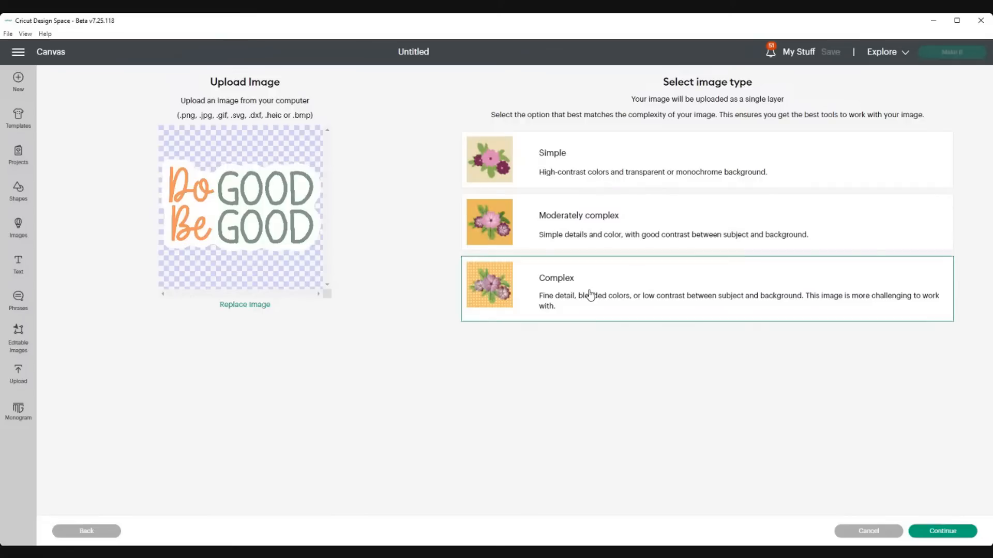
pyautogui.click(948, 526)
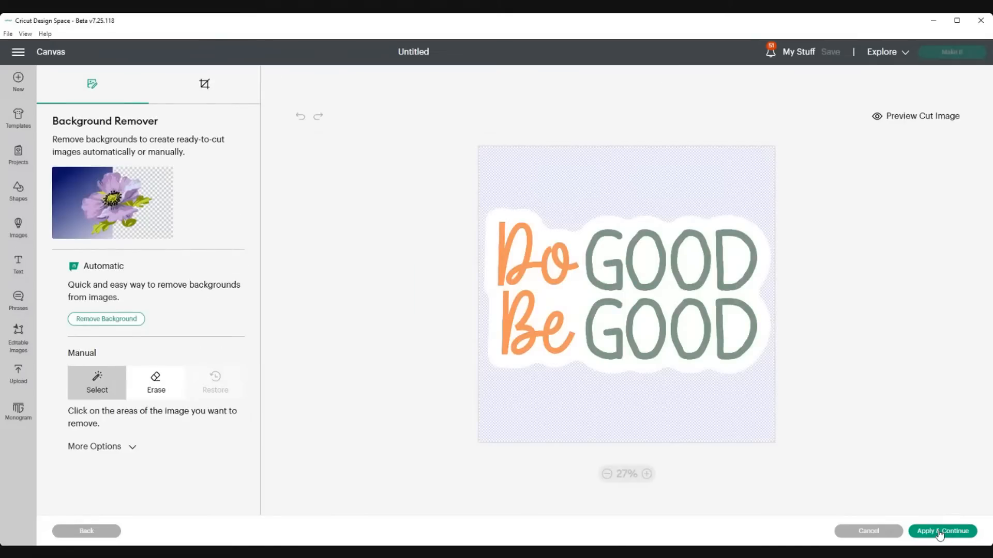
pyautogui.click(940, 532)
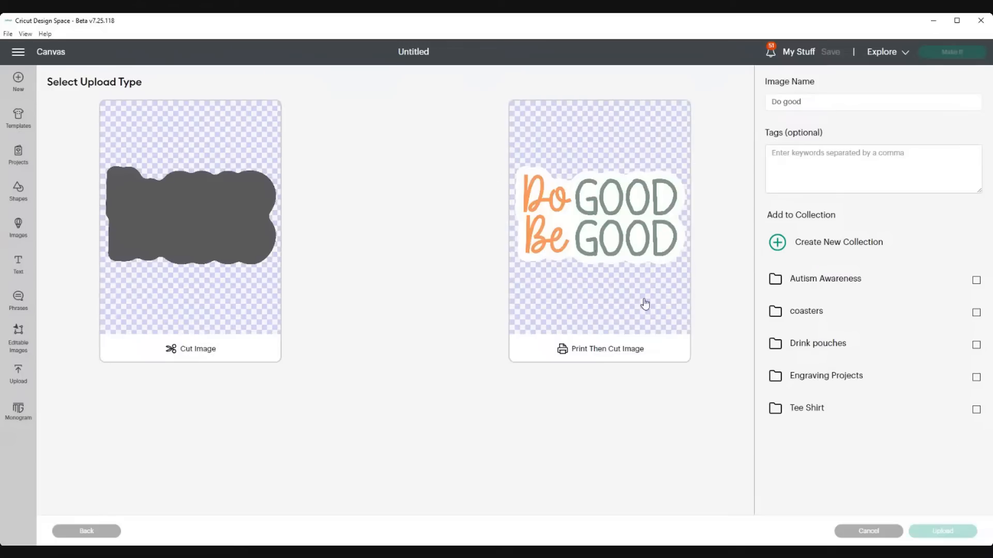
pyautogui.click(655, 318)
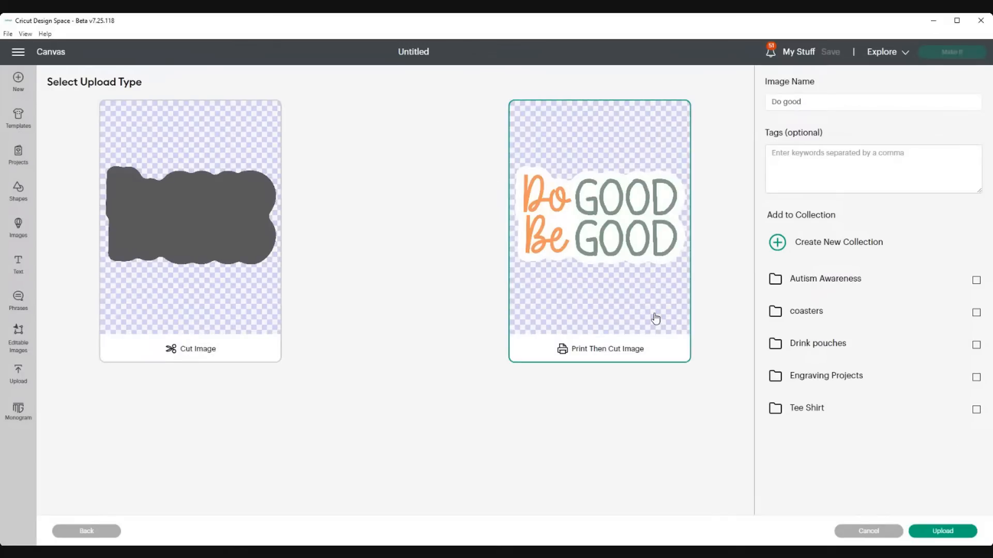
pyautogui.click(944, 532)
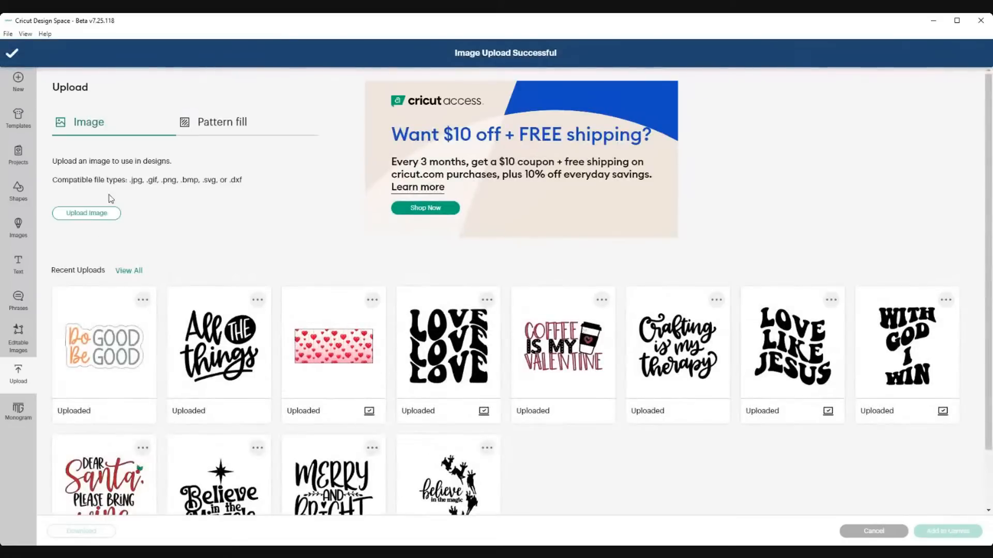
# Step: Start another image upload and browse through DESIGN BUNDLES and Sticker Mega Bundle on the Desktop to the Mega sticker bundle The Sticker Clubhouse folder
pyautogui.click(85, 213)
pyautogui.click(512, 287)
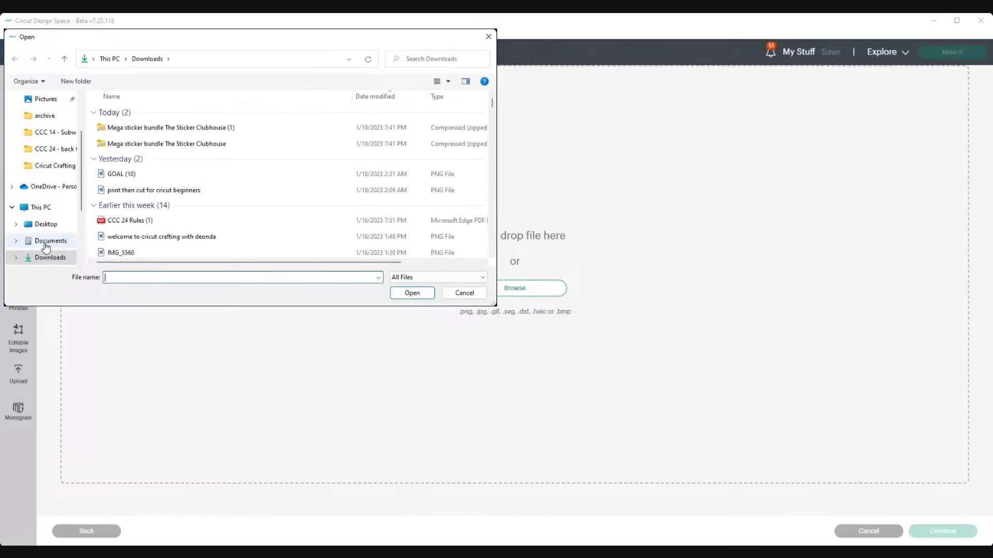
pyautogui.click(46, 225)
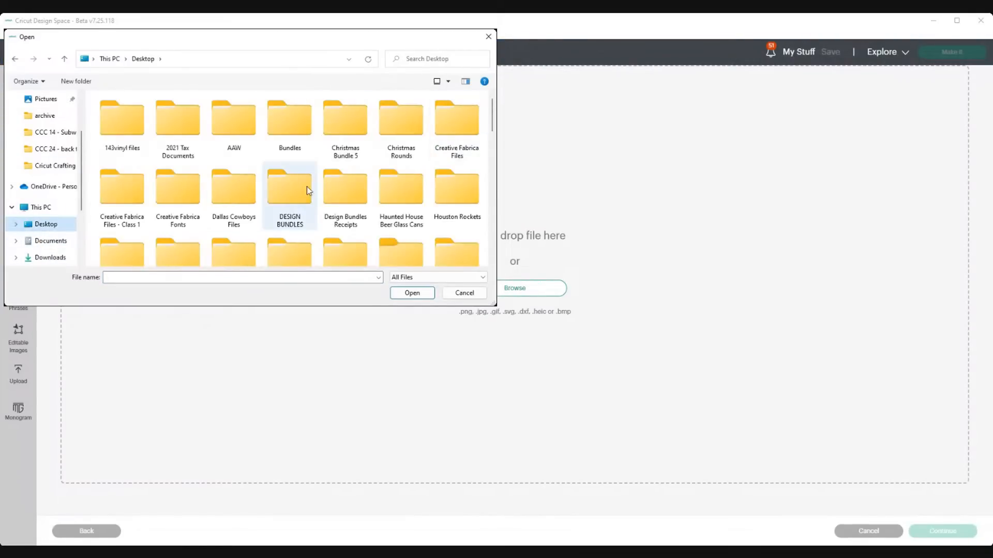
pyautogui.doubleClick(306, 190)
pyautogui.scroll(-10, 189, 204)
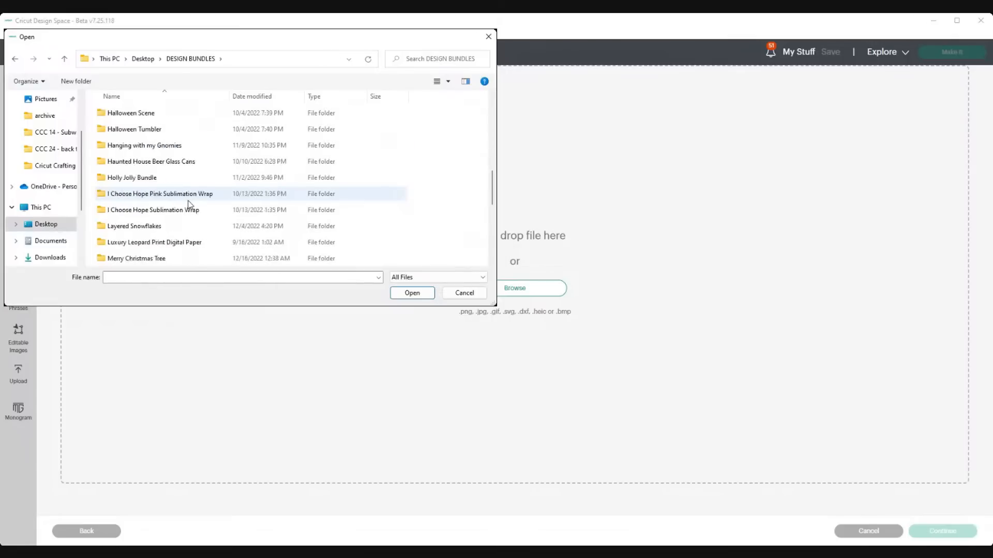
pyautogui.scroll(-5, 188, 203)
pyautogui.scroll(1, 190, 205)
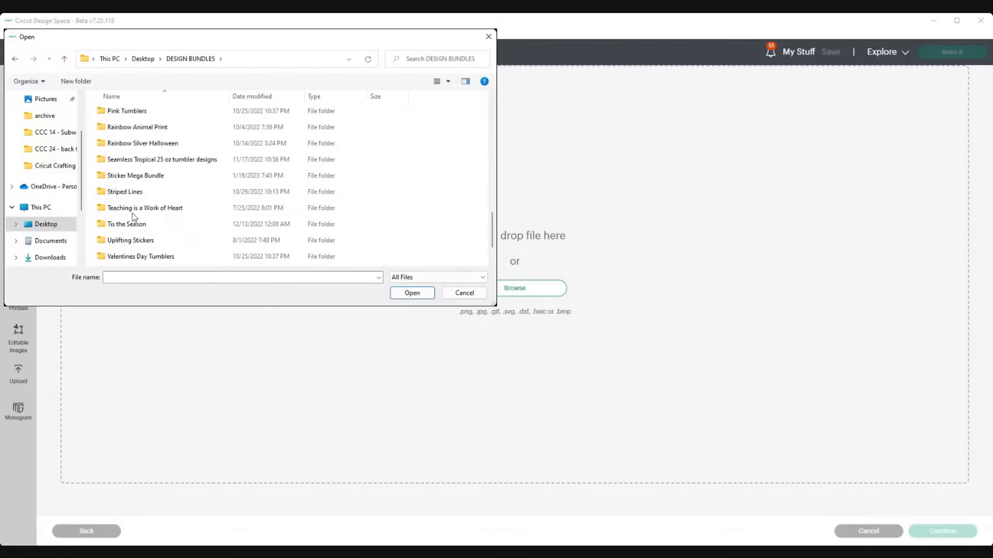
pyautogui.doubleClick(135, 175)
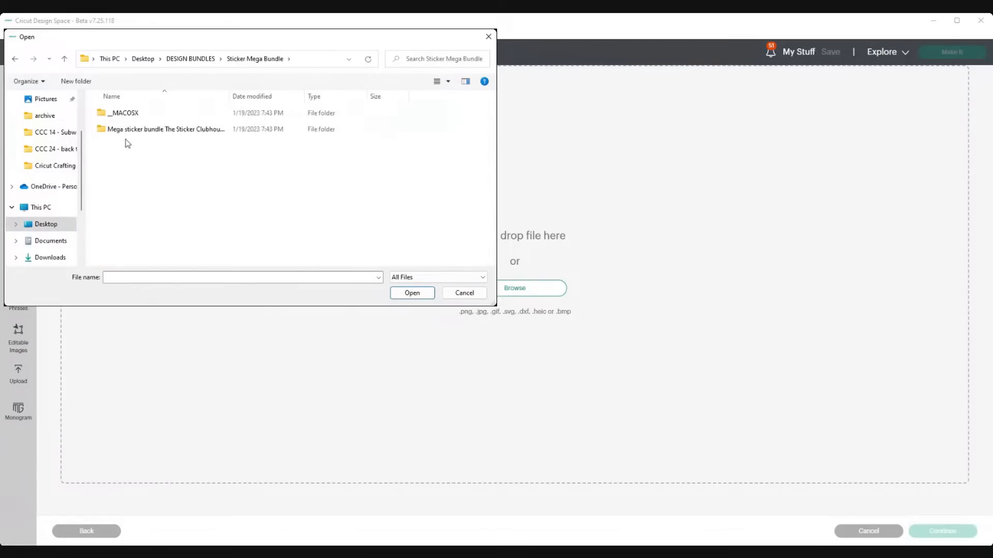
pyautogui.click(129, 131)
pyautogui.doubleClick(129, 133)
# Step: Load the Do more of sticker from the Inspirational folder's PNG subfolder
pyautogui.doubleClick(129, 146)
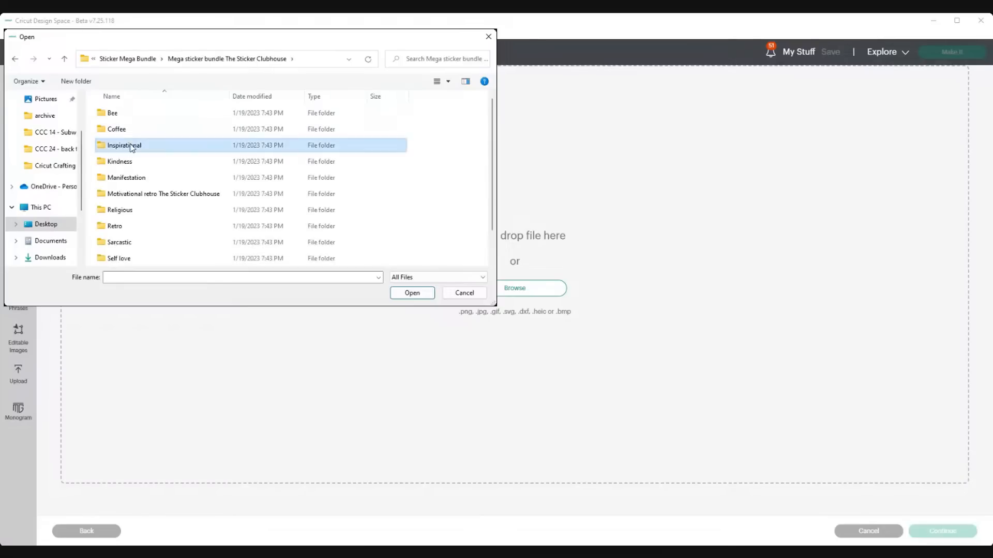
pyautogui.click(128, 146)
pyautogui.doubleClick(129, 147)
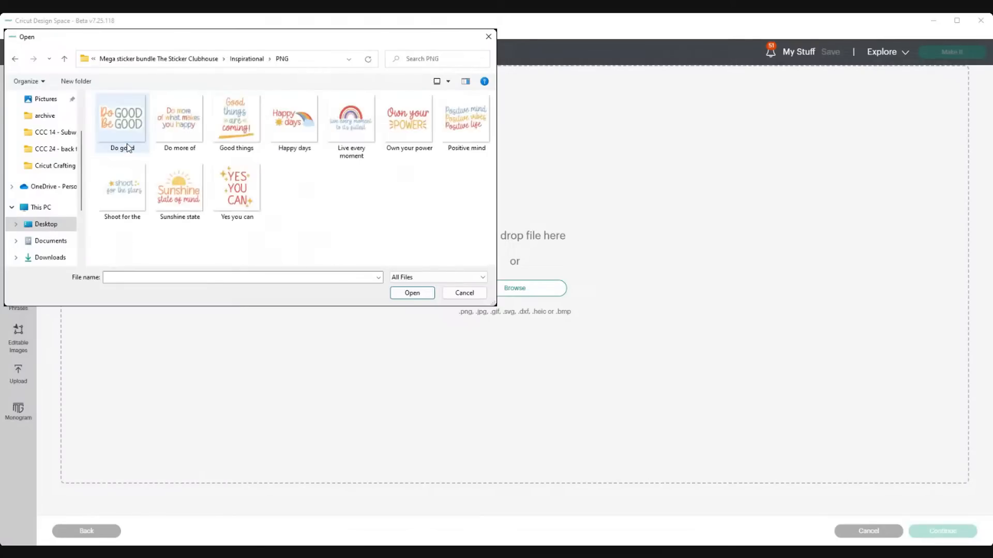
pyautogui.click(157, 129)
pyautogui.click(413, 293)
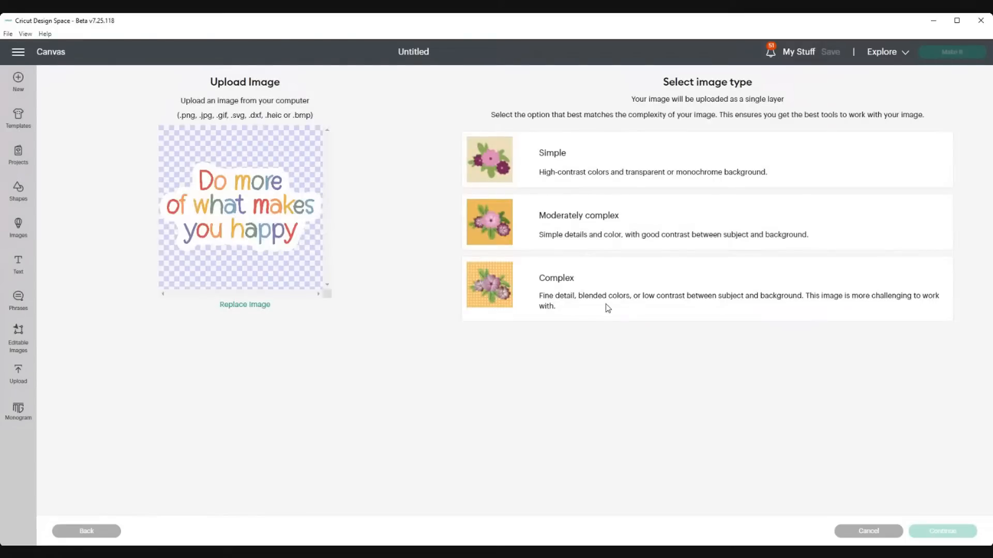
# Step: Set the Do more of image type to Complex, leave its background unedited, and upload it as a Print Then Cut image
pyautogui.click(607, 309)
pyautogui.click(955, 535)
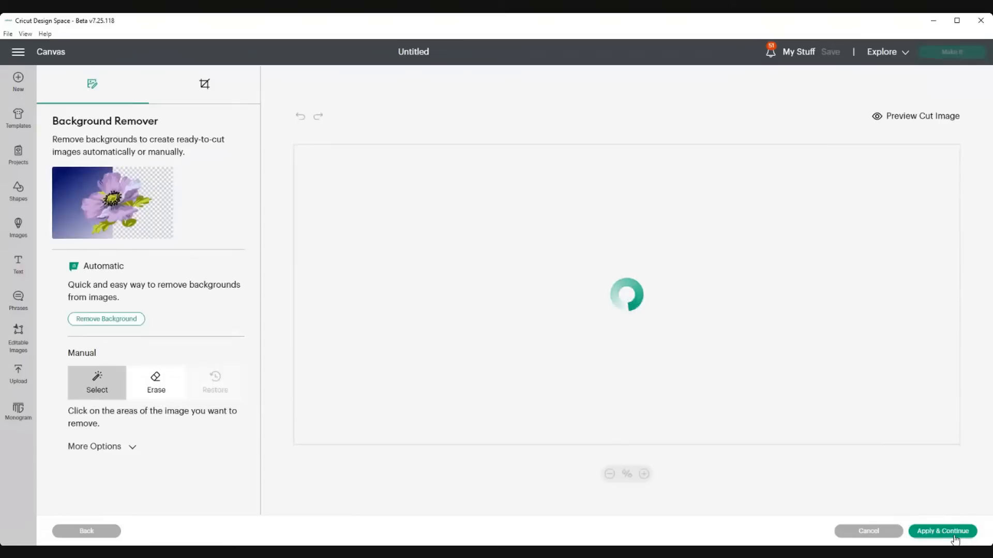
pyautogui.click(940, 532)
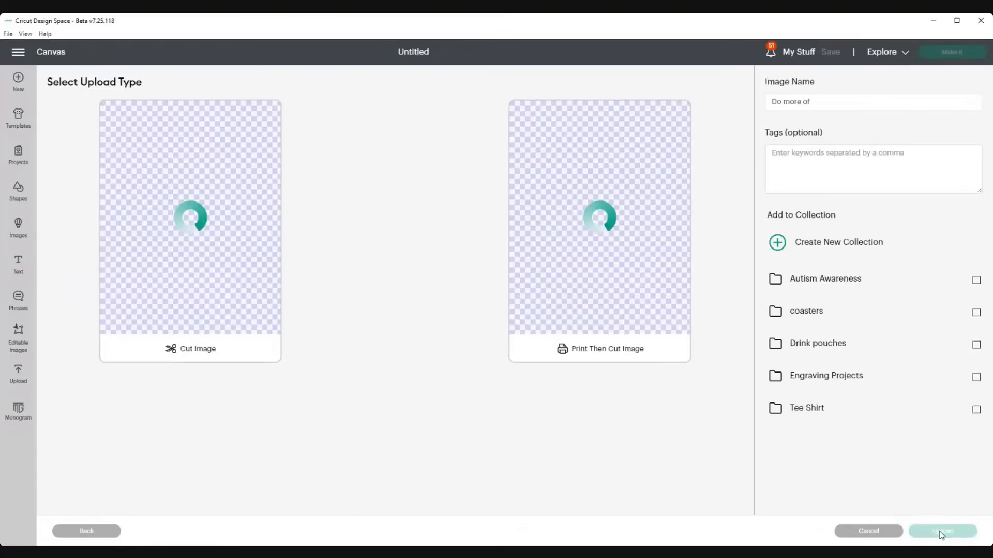
pyautogui.click(636, 315)
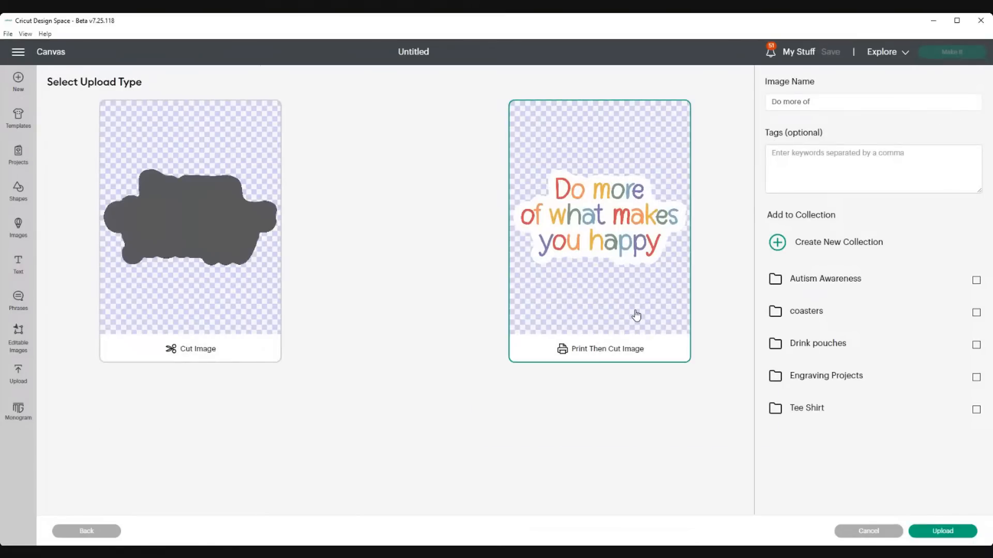
pyautogui.click(942, 532)
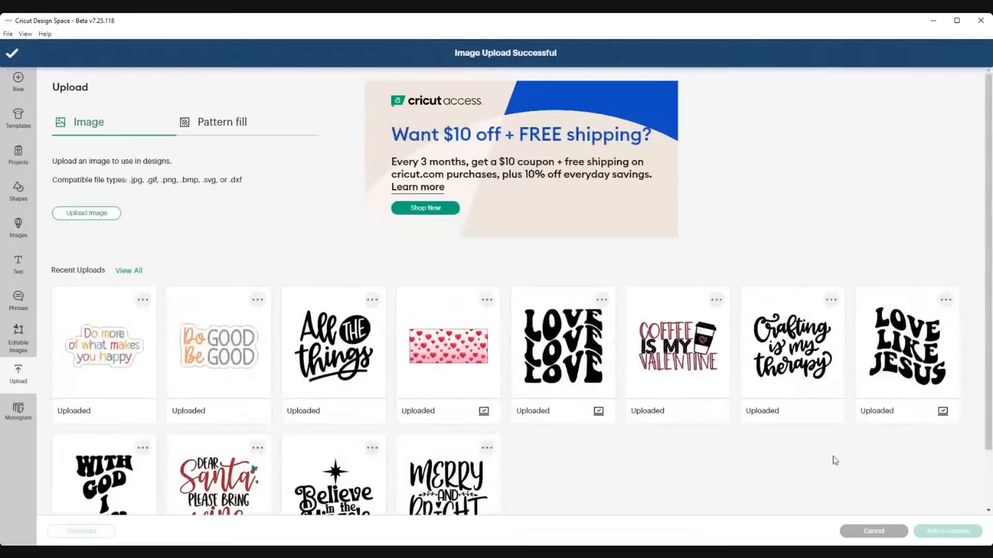
# Step: Begin a third image upload and open the Mega sticker bundle The Sticker Clubhouse folder under Desktop > DESIGN BUNDLES > Sticker Mega Bundle
pyautogui.click(81, 218)
pyautogui.click(514, 288)
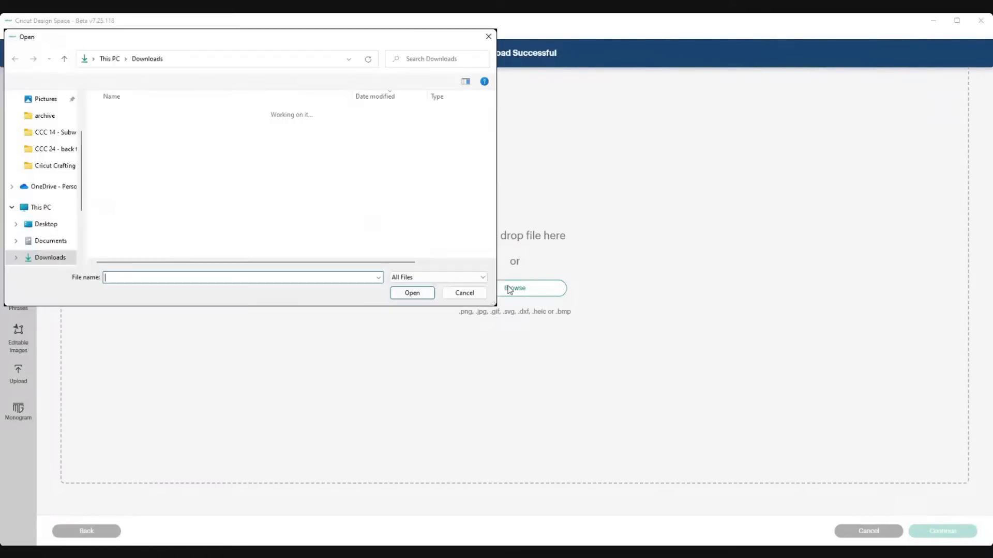
pyautogui.click(47, 228)
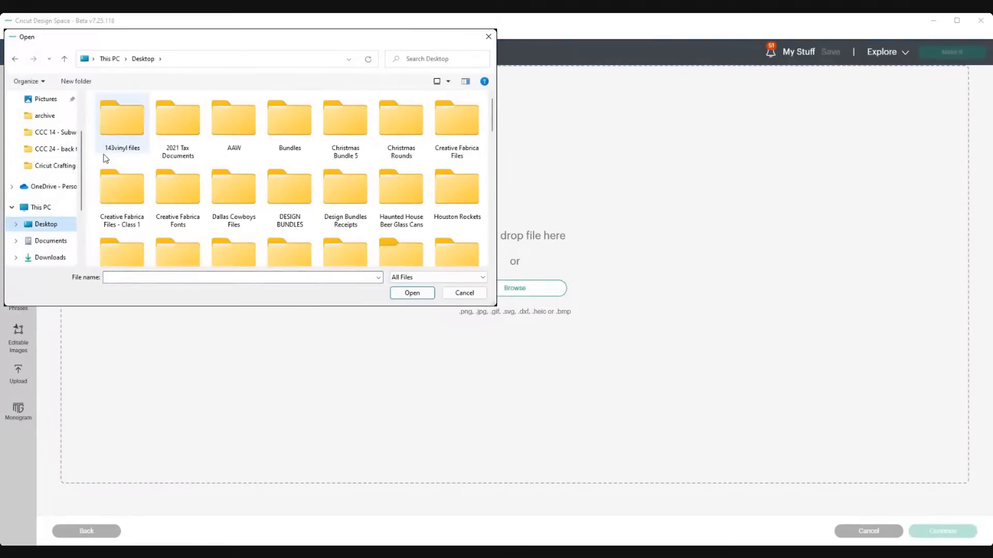
pyautogui.doubleClick(315, 211)
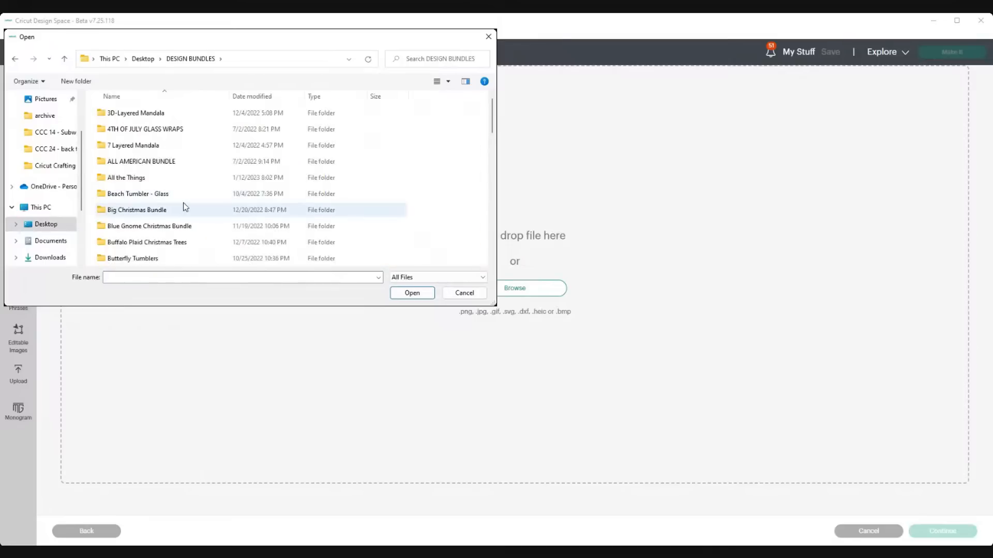
pyautogui.scroll(-10, 142, 223)
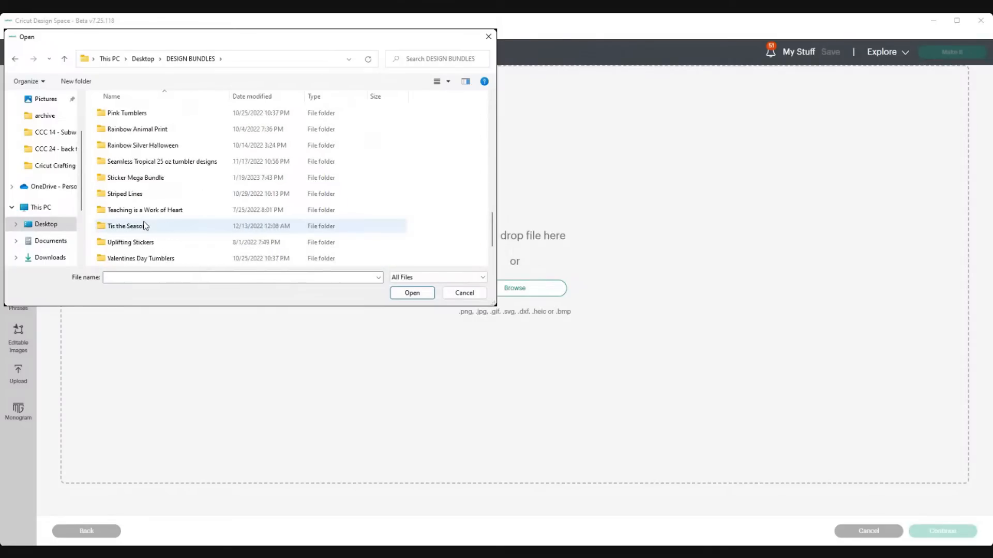
pyautogui.doubleClick(137, 178)
pyautogui.doubleClick(139, 133)
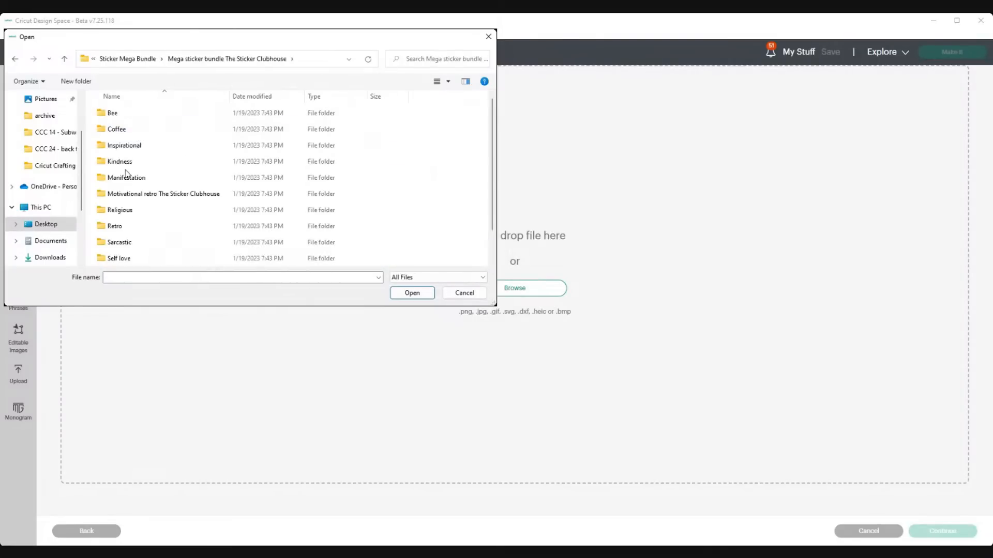
# Step: Load the Good things sticker from the Inspirational folder's PNG subfolder
pyautogui.doubleClick(129, 147)
pyautogui.doubleClick(129, 148)
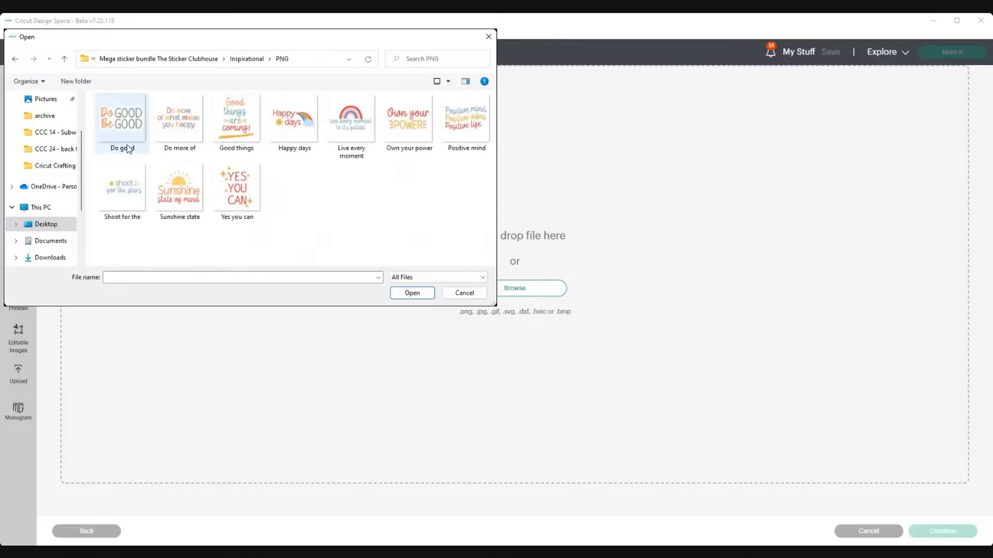
pyautogui.click(236, 132)
pyautogui.click(414, 293)
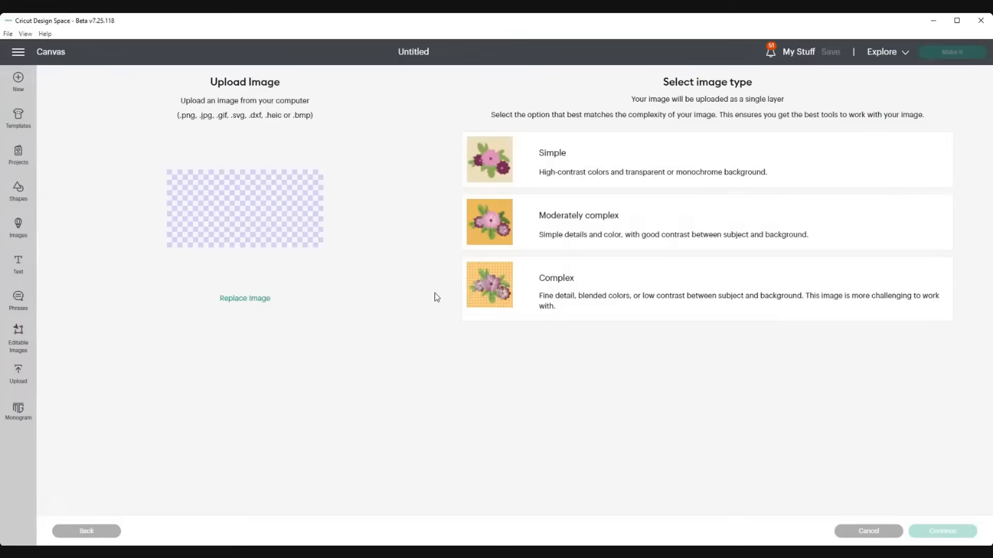
# Step: Set the Good things image type to Complex, leave its background unedited, and upload it as a Print Then Cut image
pyautogui.click(680, 316)
pyautogui.click(941, 537)
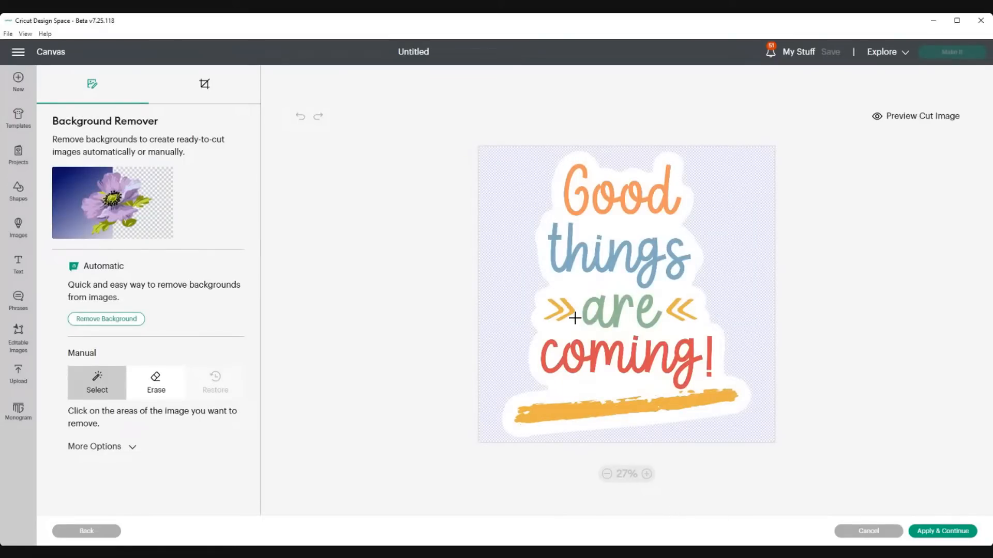
pyautogui.click(943, 531)
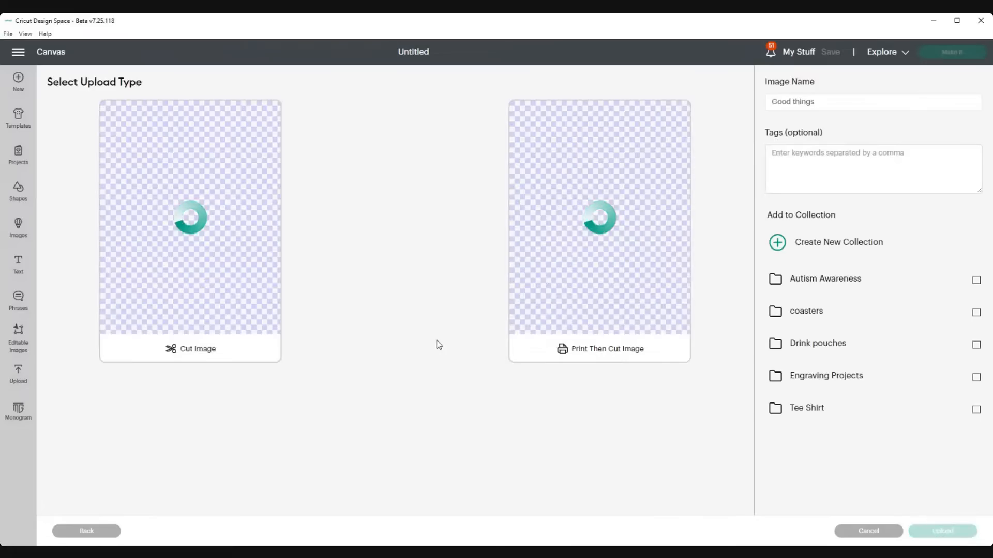
pyautogui.click(594, 329)
pyautogui.click(927, 535)
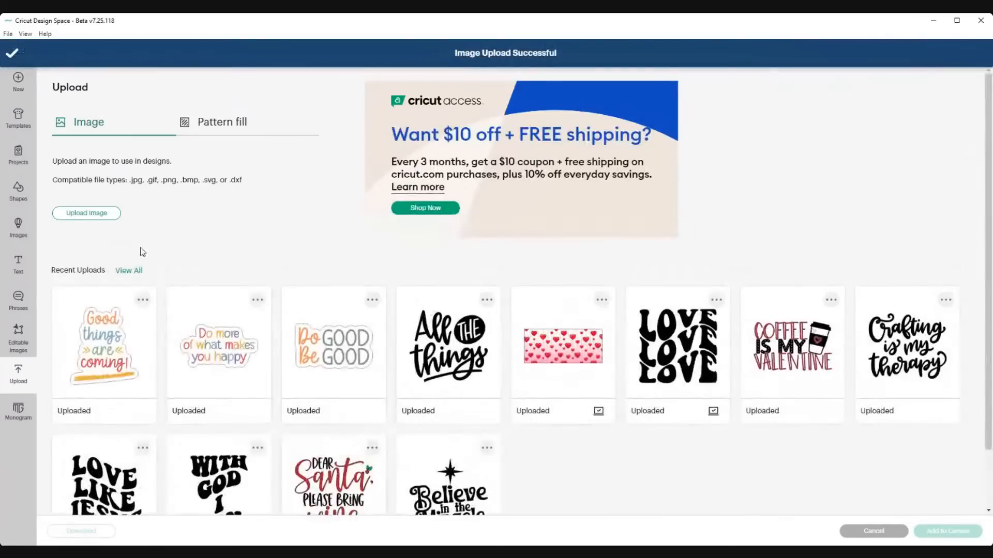
# Step: Begin a fourth image upload and open the Mega sticker bundle The Sticker Clubhouse folder under Desktop > DESIGN BUNDLES > Sticker Mega Bundle
pyautogui.click(93, 213)
pyautogui.click(507, 290)
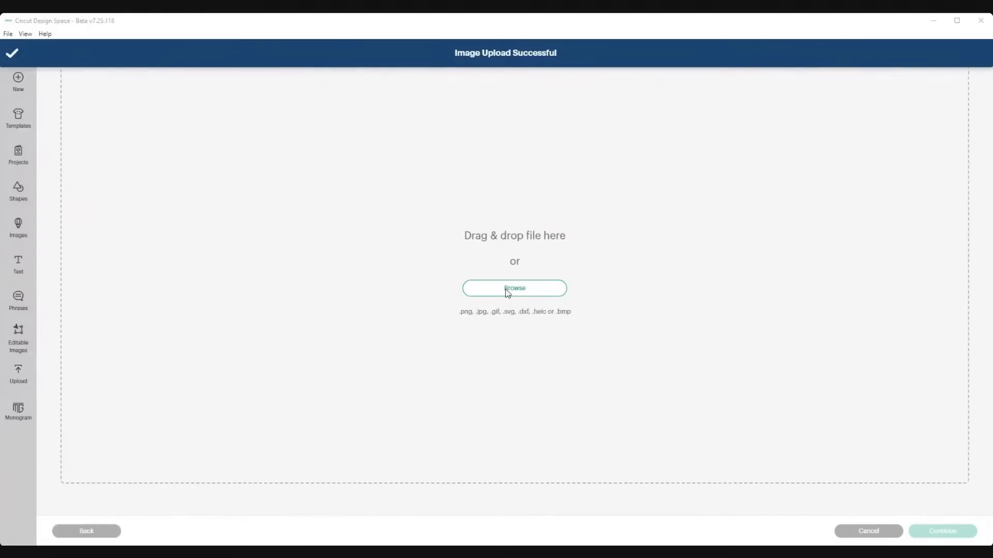
pyautogui.click(46, 226)
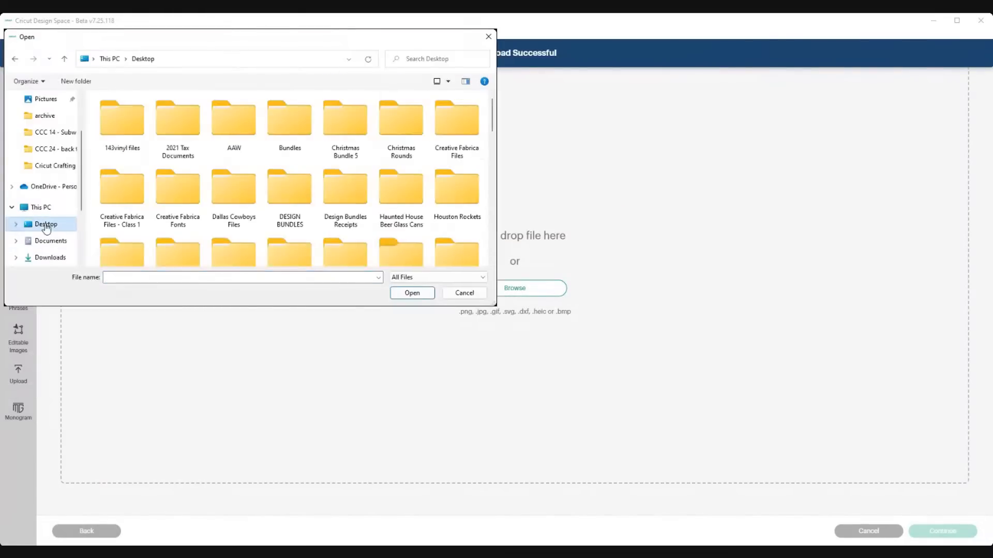
pyautogui.doubleClick(298, 190)
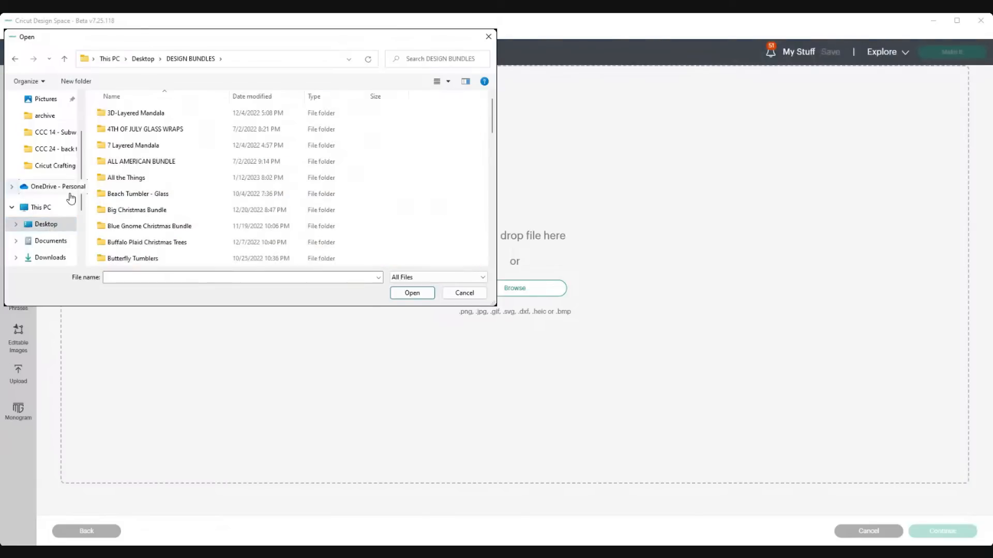
pyautogui.scroll(-10, 166, 225)
pyautogui.click(161, 228)
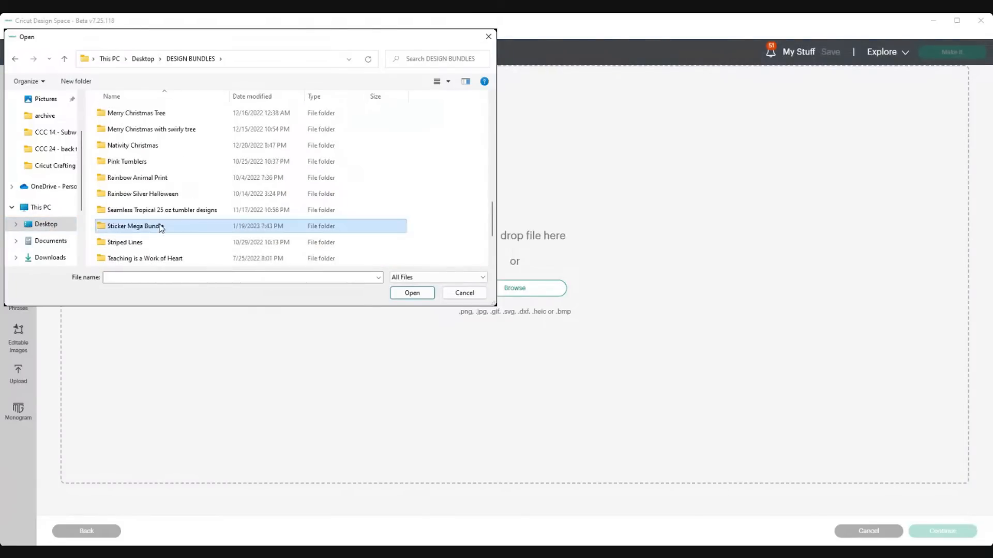
pyautogui.doubleClick(150, 227)
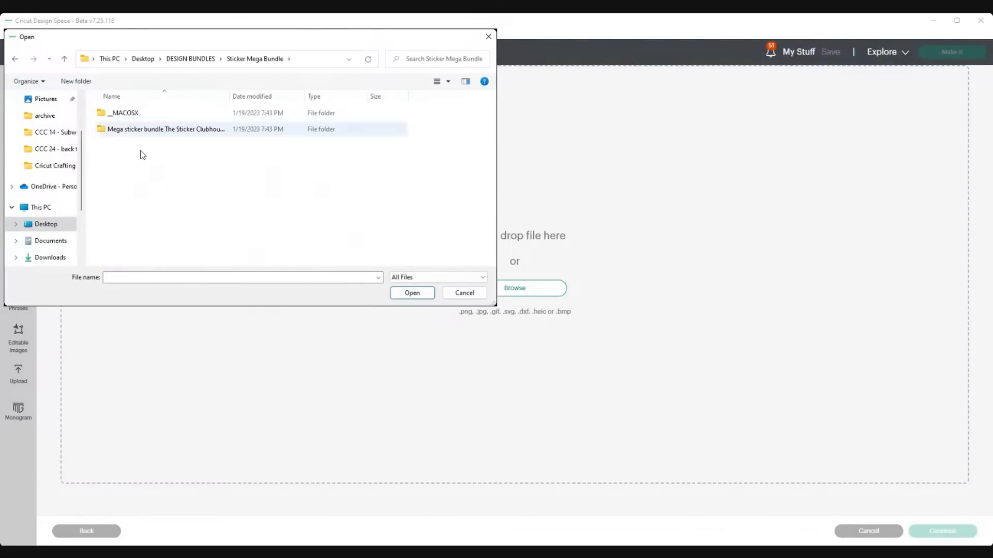
pyautogui.doubleClick(136, 132)
# Step: Load the Happy days sticker from the Inspirational folder's PNG subfolder
pyautogui.scroll(-2, 173, 224)
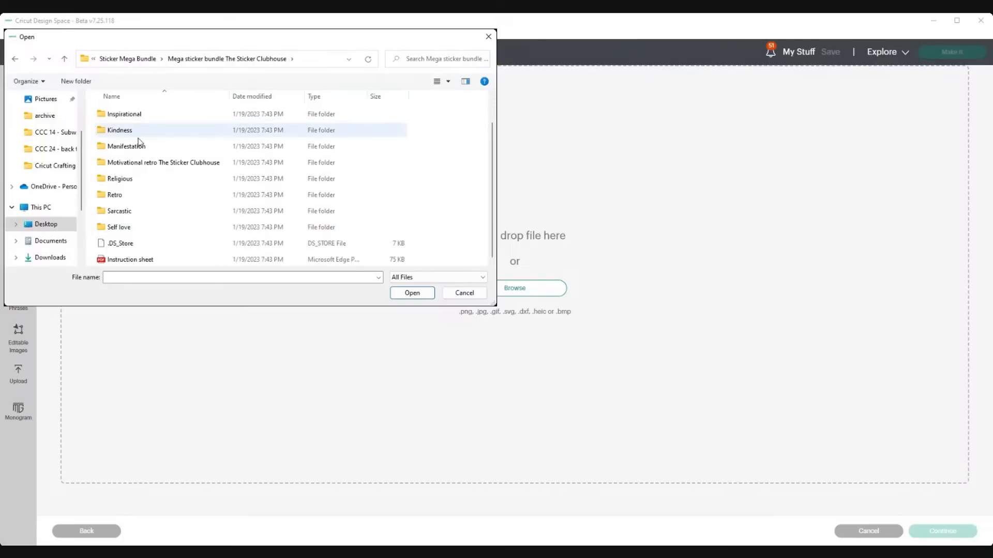
pyautogui.doubleClick(139, 116)
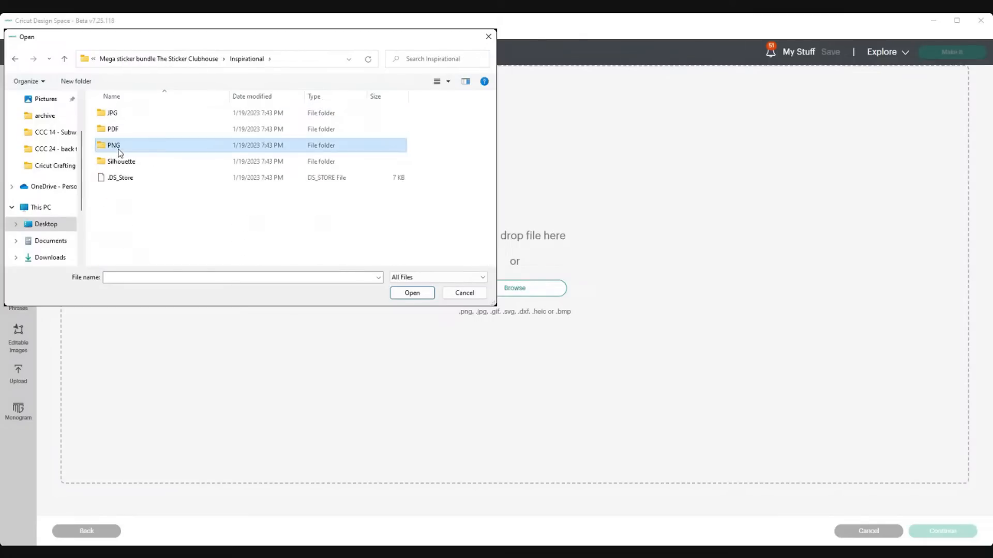
pyautogui.doubleClick(118, 146)
pyautogui.click(312, 131)
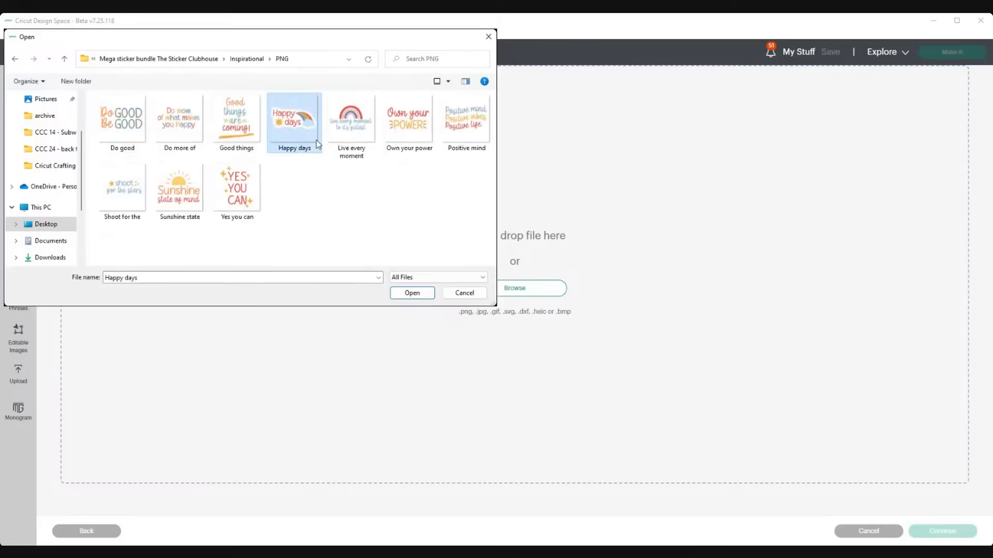
pyautogui.click(412, 293)
# Step: Set the Happy days image type to Complex, leave its background unedited, and upload it as a Print Then Cut image
pyautogui.click(581, 298)
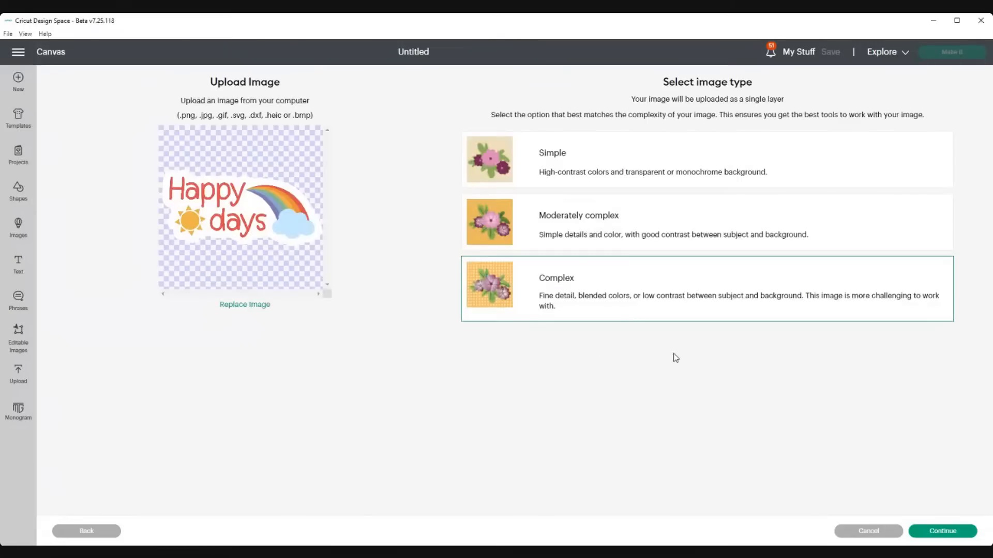
pyautogui.click(946, 532)
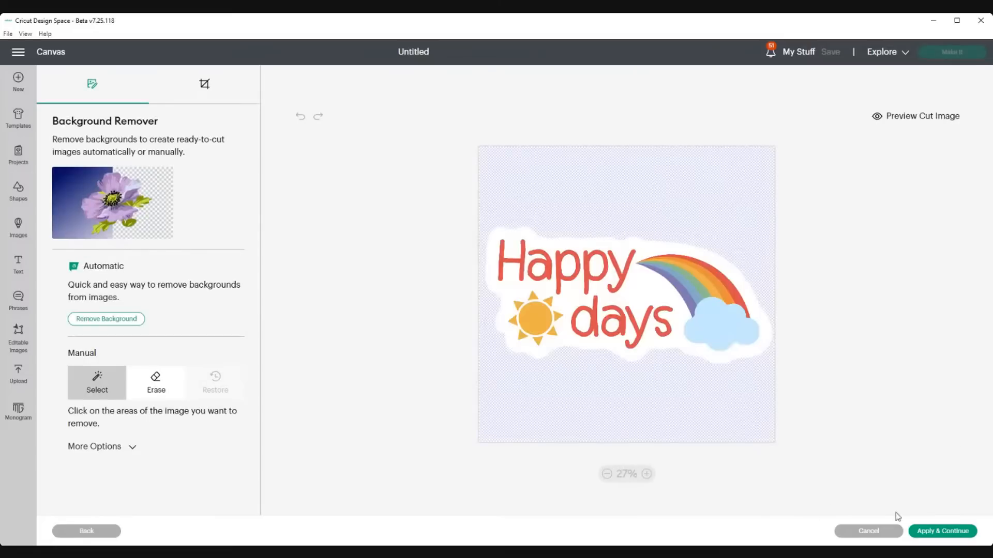
pyautogui.click(937, 532)
pyautogui.click(640, 330)
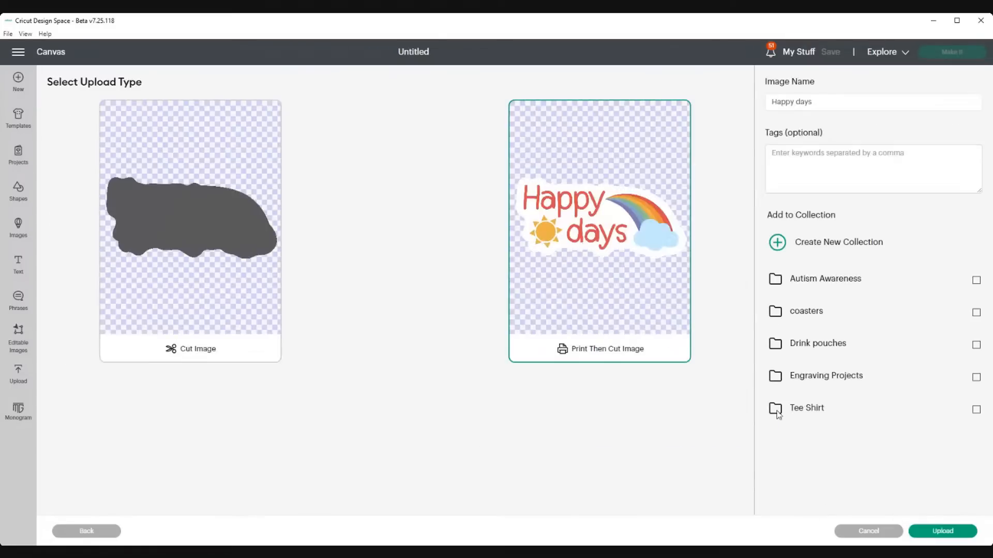
pyautogui.click(942, 532)
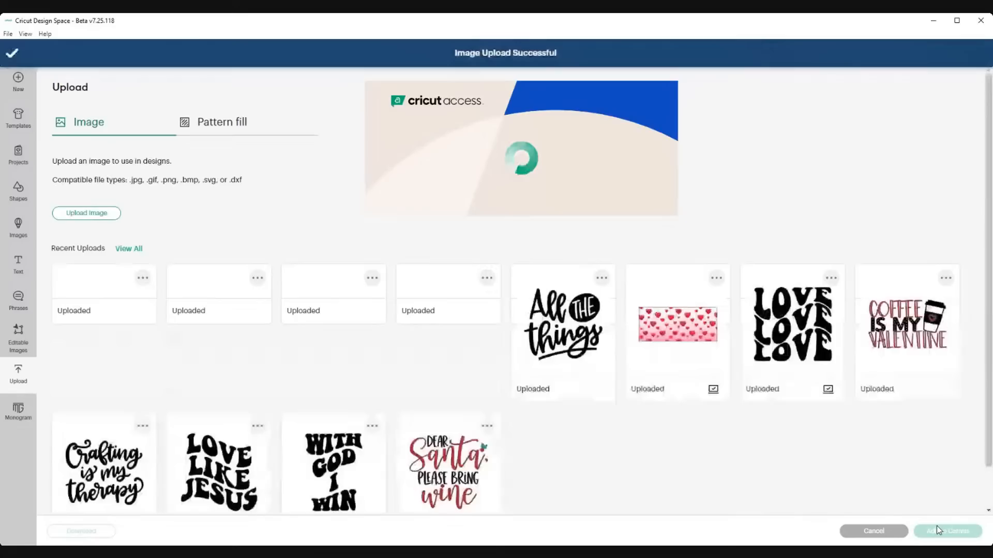
# Step: Begin a fifth image upload and browse through Desktop, DESIGN BUNDLES and Sticker Mega Bundle to the Mega sticker bundle The Sticker Clubhouse folder
pyautogui.click(87, 213)
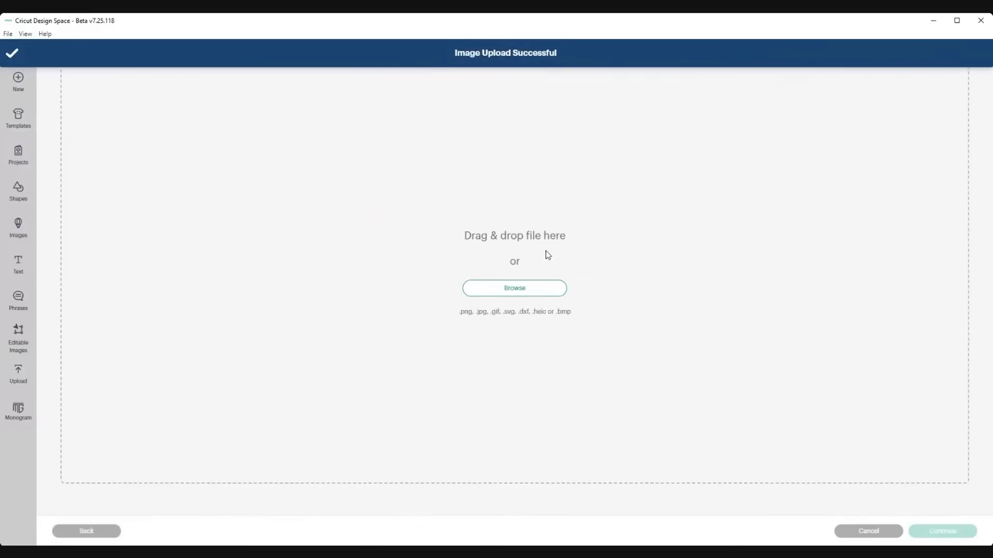
pyautogui.click(518, 287)
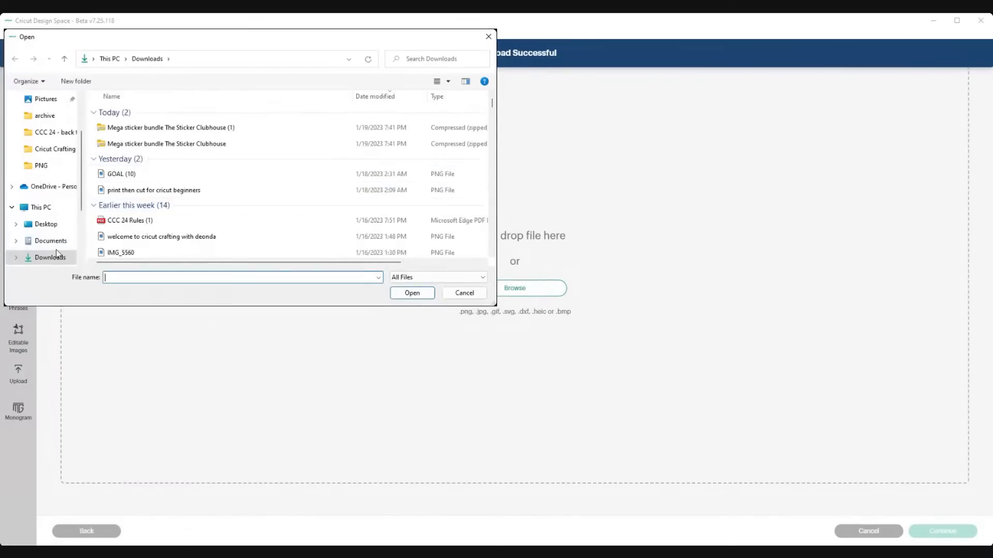
pyautogui.click(46, 225)
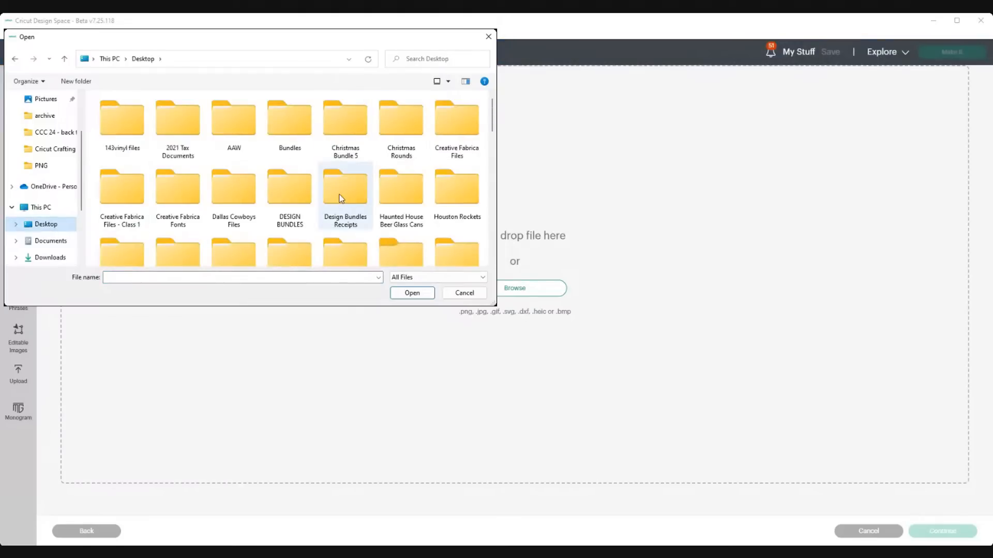
pyautogui.doubleClick(287, 191)
pyautogui.scroll(-8, 133, 235)
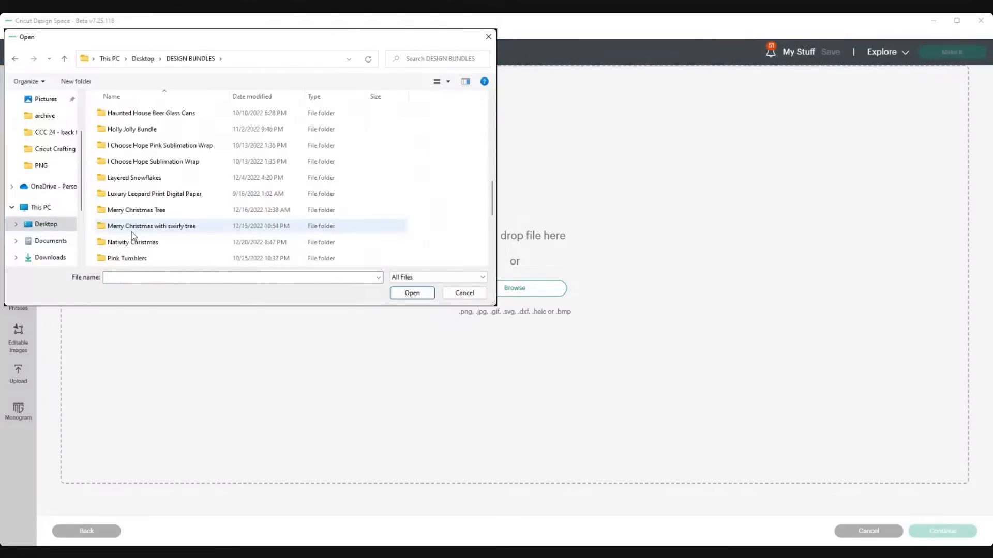
pyautogui.scroll(-3, 135, 241)
pyautogui.doubleClick(139, 181)
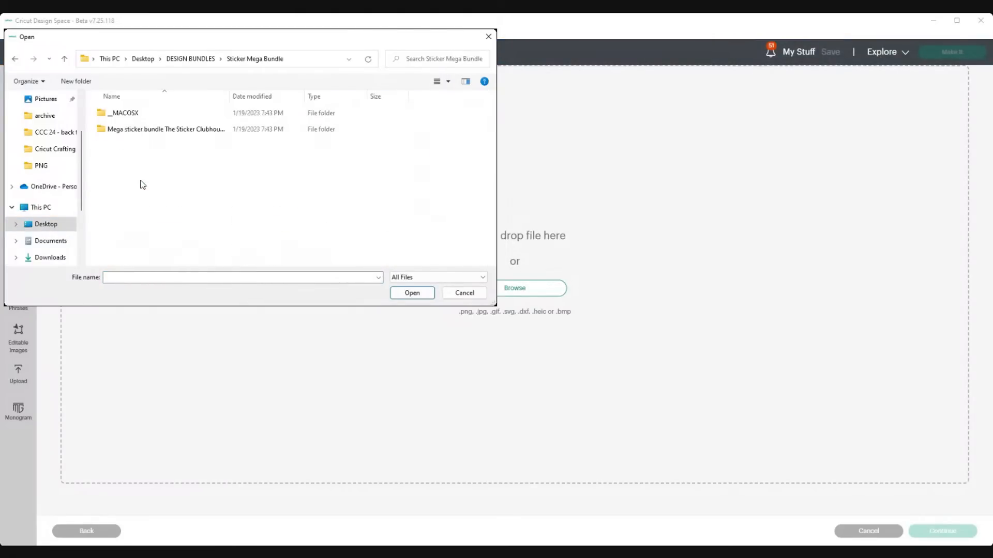
pyautogui.doubleClick(150, 130)
# Step: Load the Live every moment sticker from the Inspirational folder's PNG subfolder
pyautogui.doubleClick(138, 145)
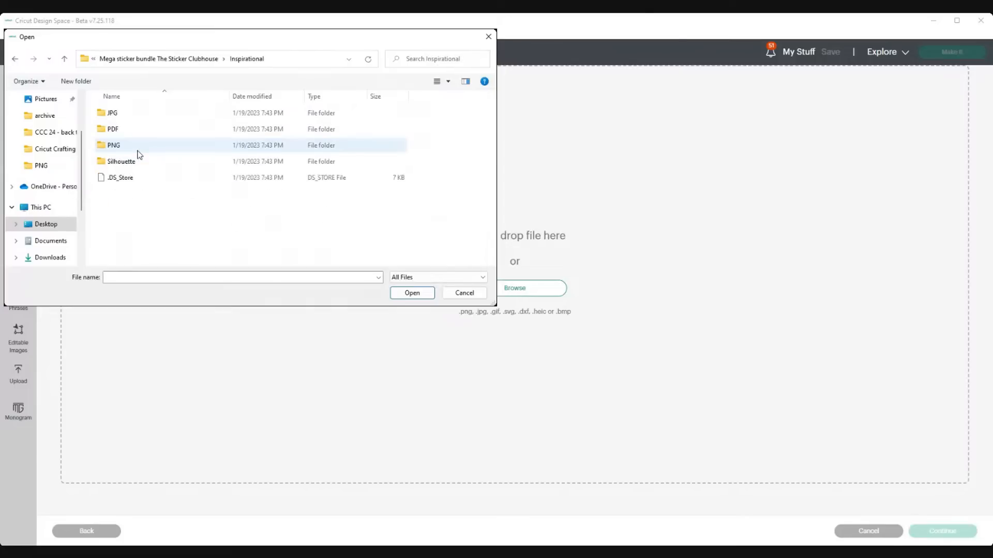
pyautogui.doubleClick(136, 149)
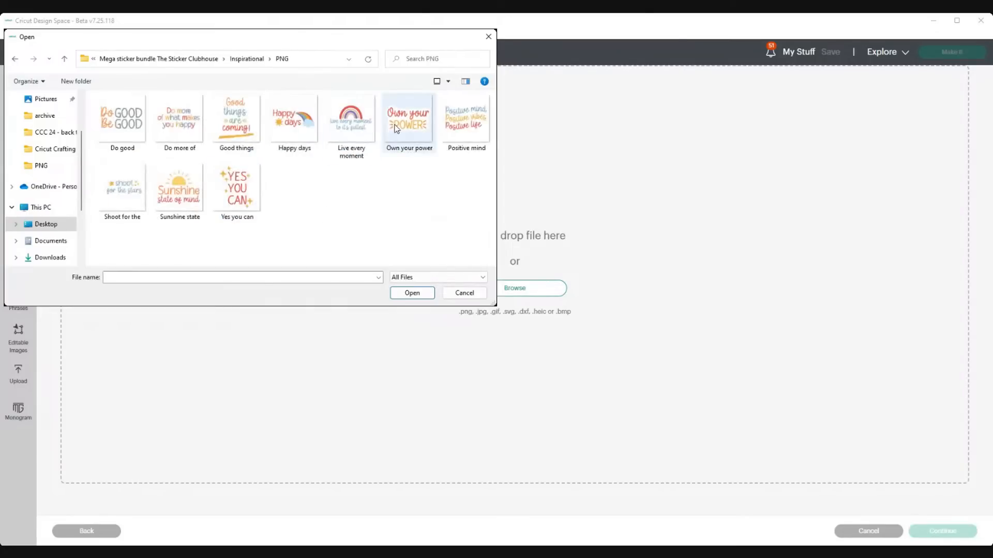
pyautogui.click(351, 122)
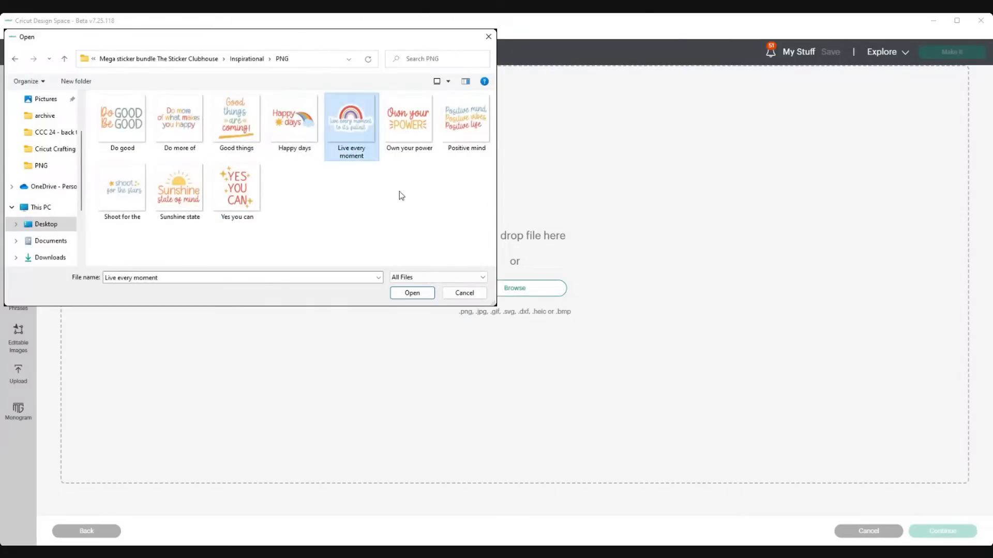
pyautogui.click(416, 296)
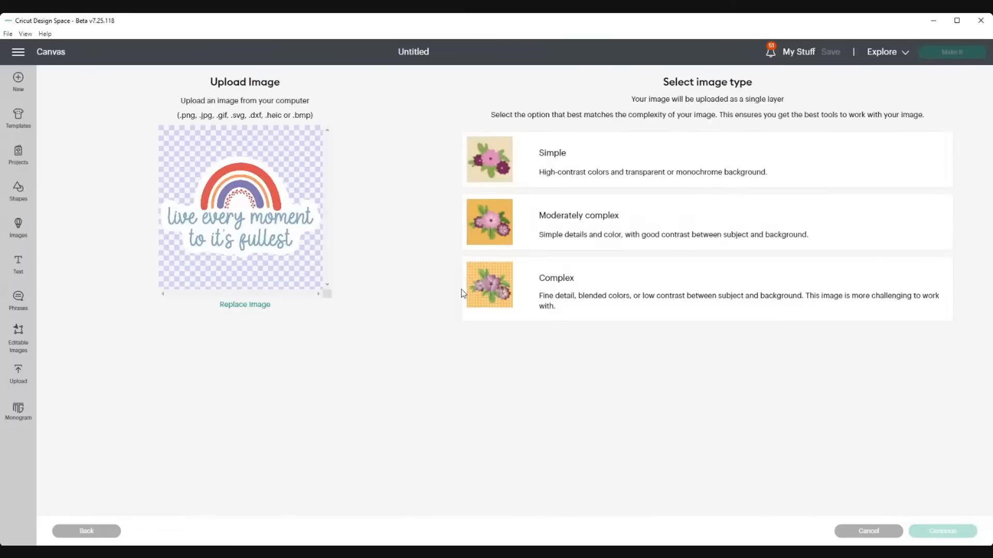
# Step: Set the Live every moment image type to Complex, leave its background unedited, and upload it as a Print Then Cut image
pyautogui.click(667, 292)
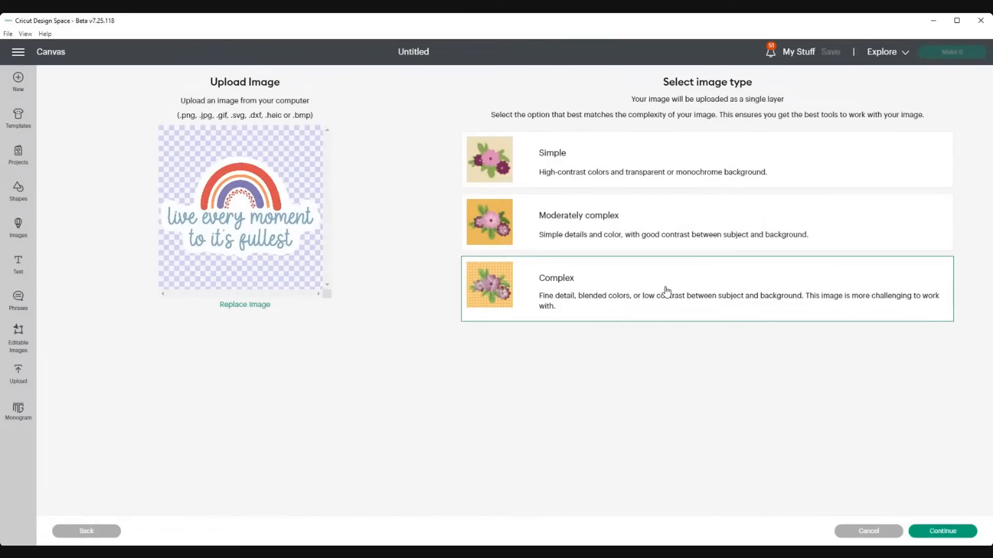
pyautogui.click(942, 532)
pyautogui.click(938, 531)
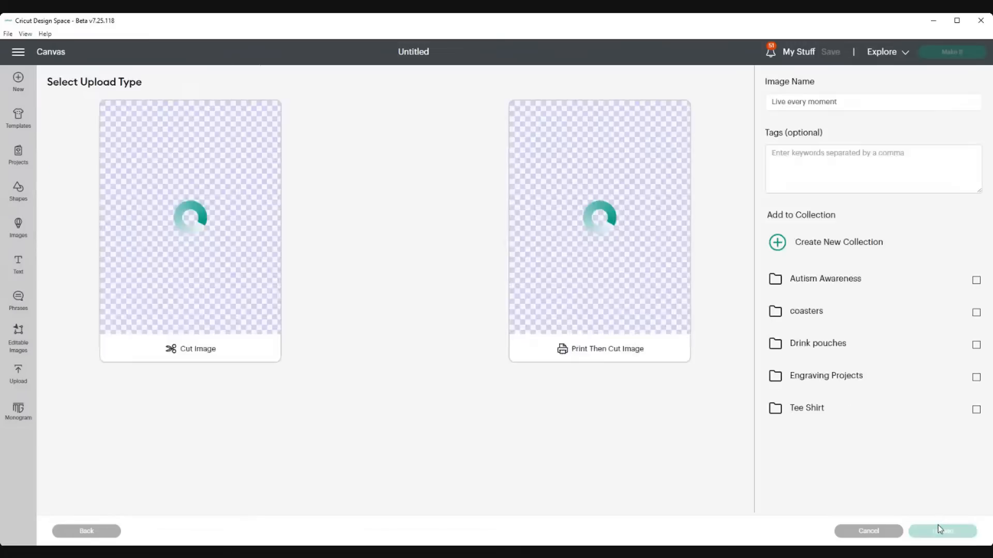
pyautogui.click(956, 532)
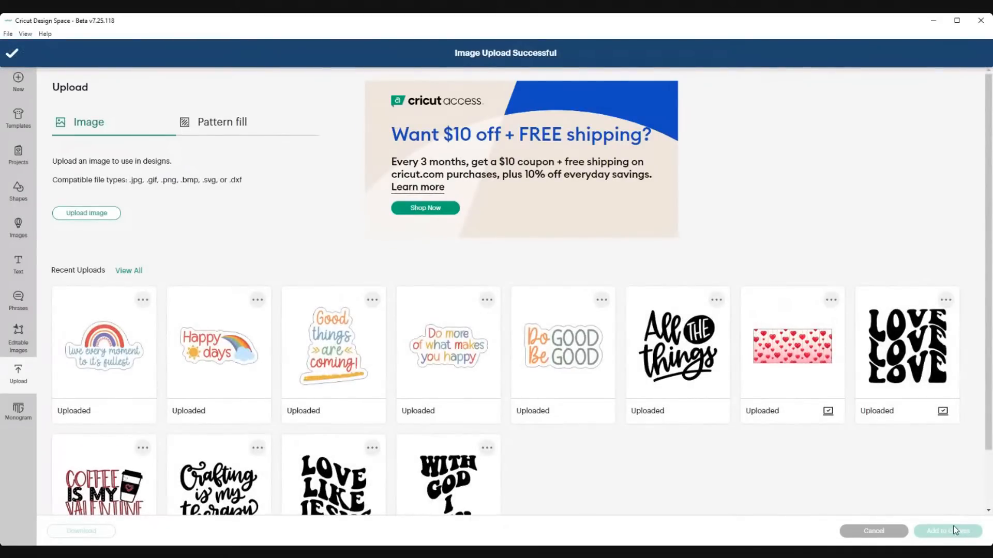
# Step: Begin a sixth image upload and open the Mega sticker bundle's Inspirational folder under Desktop > DESIGN BUNDLES > Sticker Mega Bundle
pyautogui.click(84, 212)
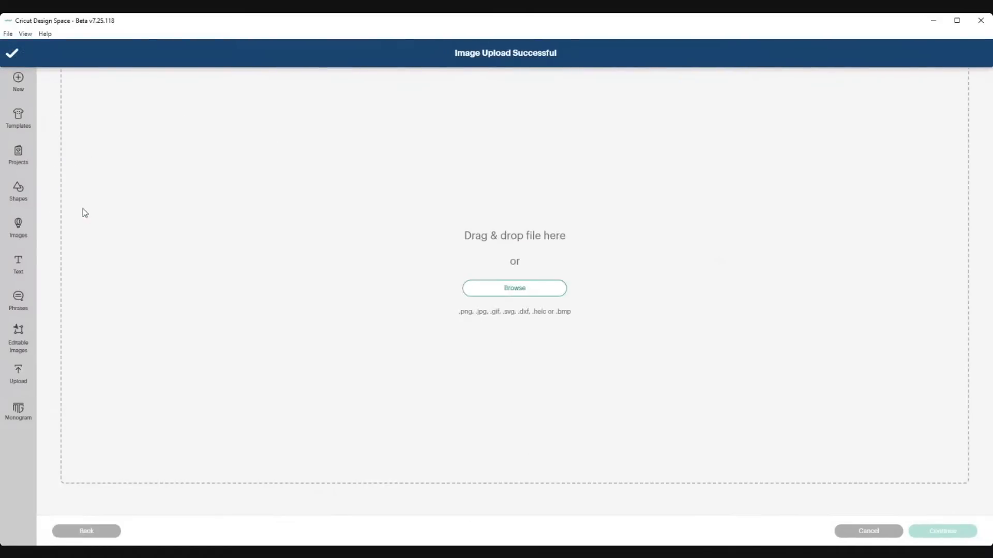
pyautogui.click(492, 292)
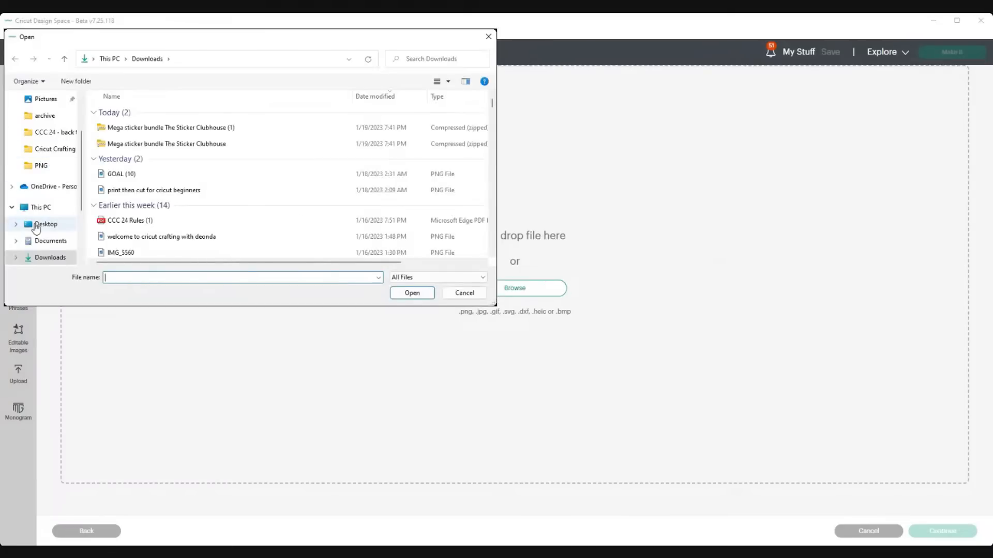
pyautogui.click(36, 227)
pyautogui.doubleClick(280, 198)
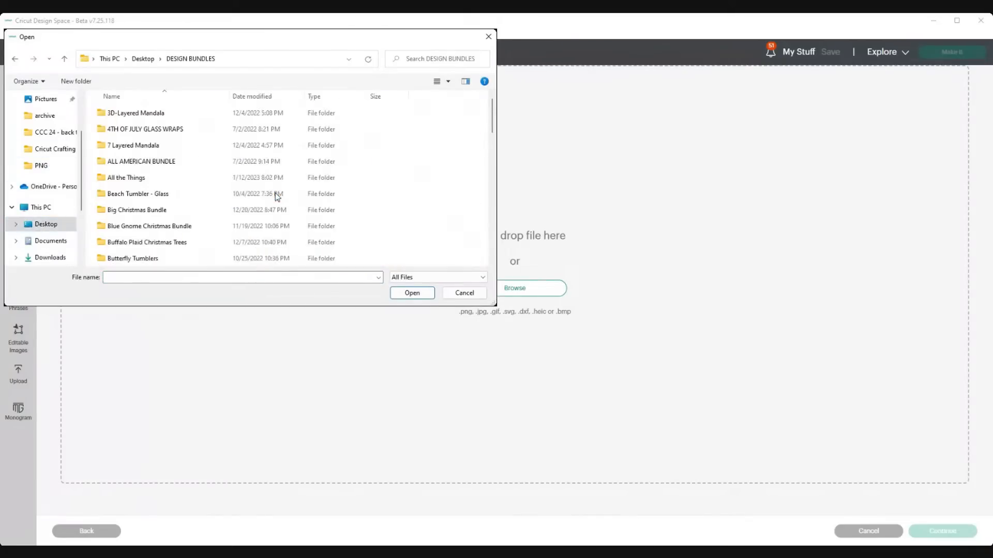
pyautogui.scroll(-11, 156, 217)
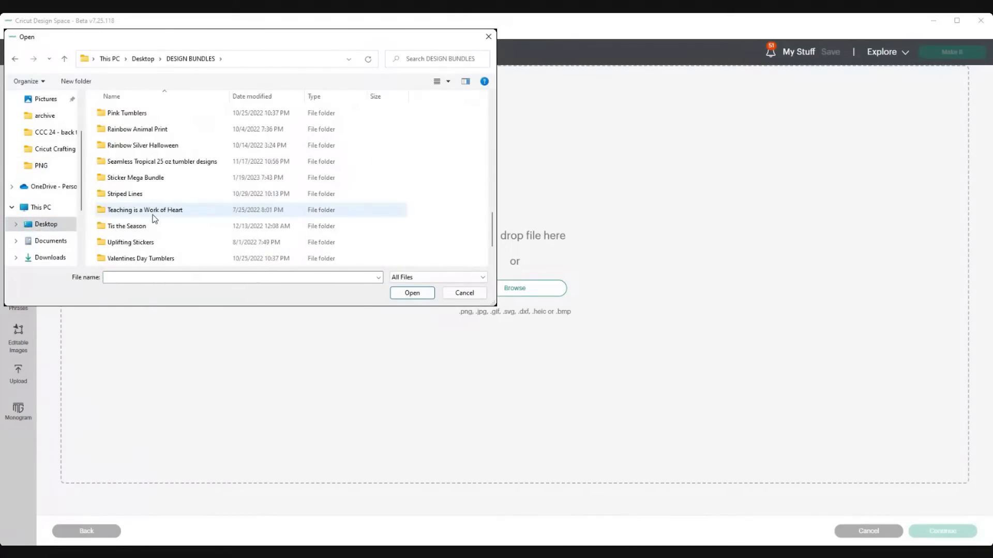
pyautogui.doubleClick(132, 179)
pyautogui.click(140, 134)
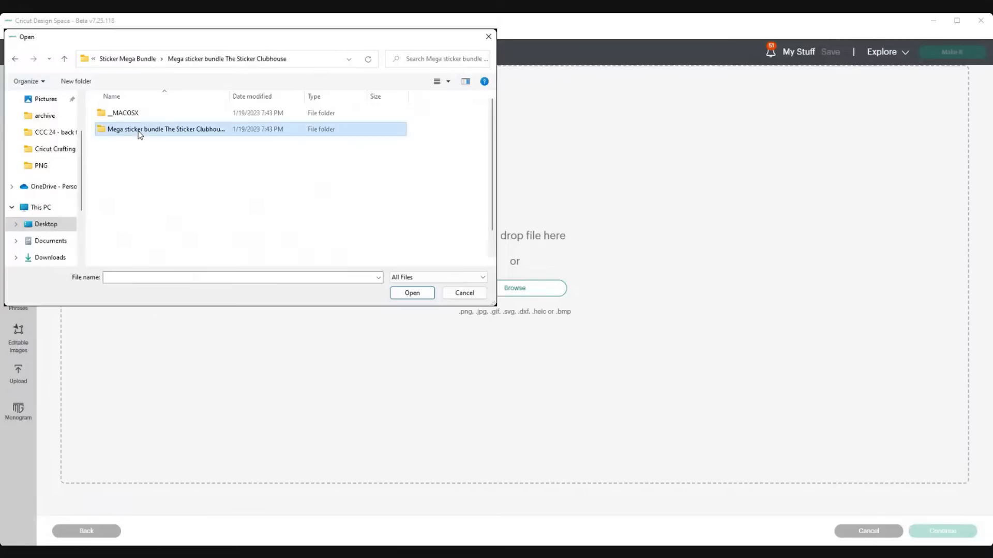
pyautogui.doubleClick(140, 133)
pyautogui.doubleClick(116, 159)
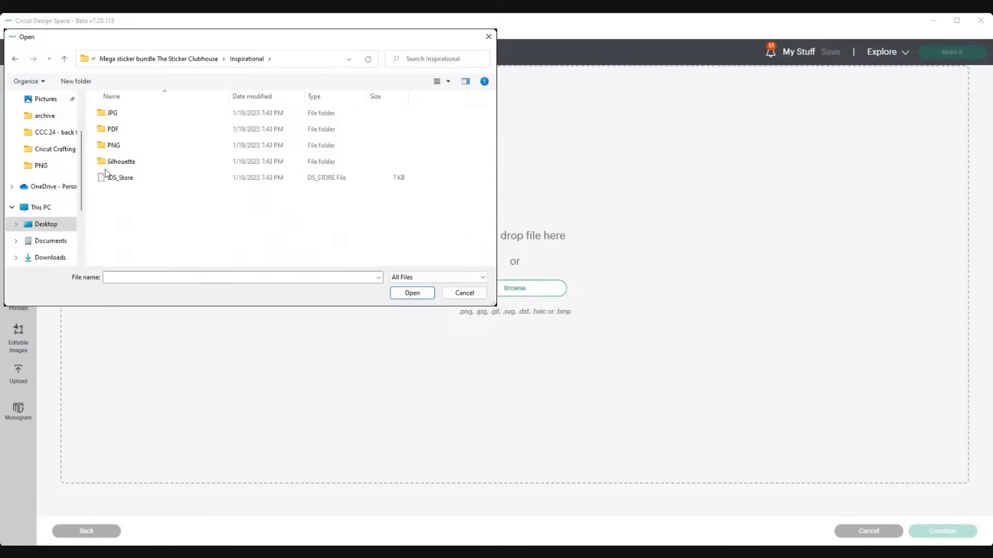
# Step: Load the Own your power sticker from the Inspirational folder's PNG subfolder
pyautogui.doubleClick(132, 144)
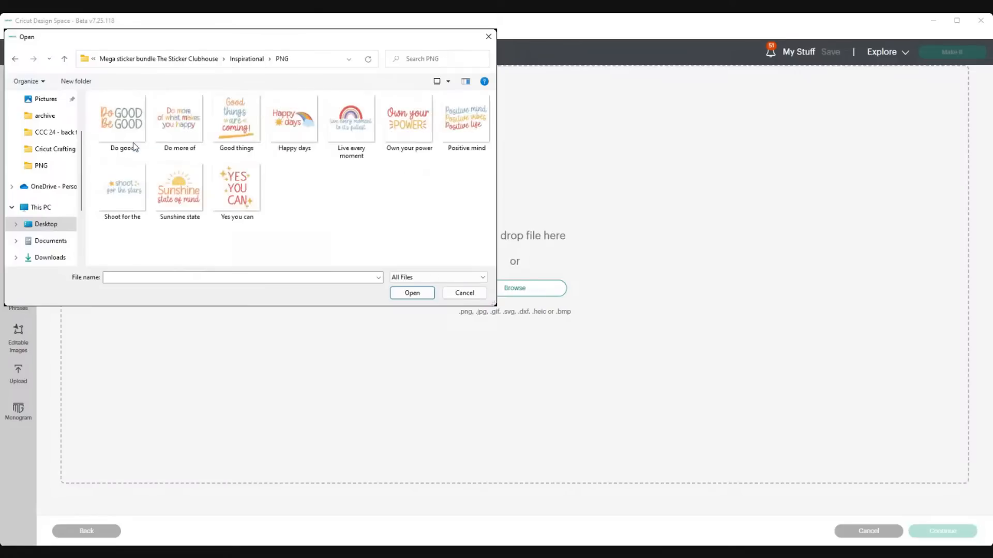
pyautogui.click(408, 124)
pyautogui.click(424, 293)
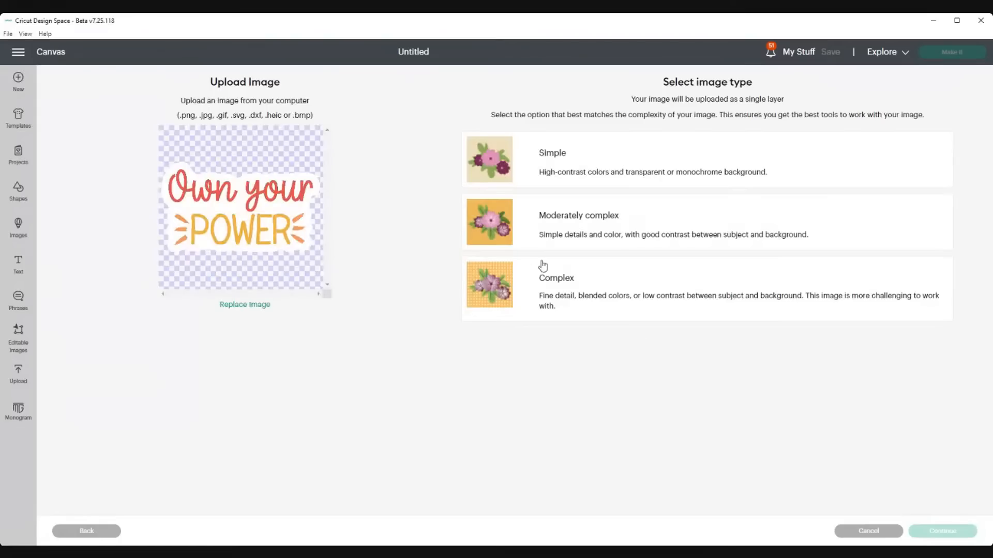
# Step: Set the Own your power image type to Complex, leave its background unedited, and upload it as a Print Then Cut image
pyautogui.click(580, 280)
pyautogui.click(942, 532)
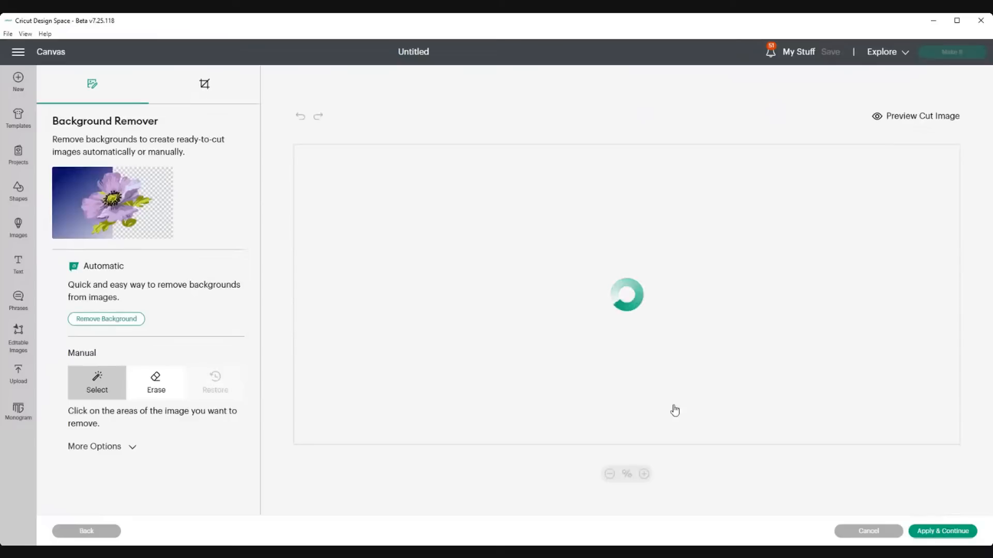
pyautogui.click(926, 538)
pyautogui.click(596, 321)
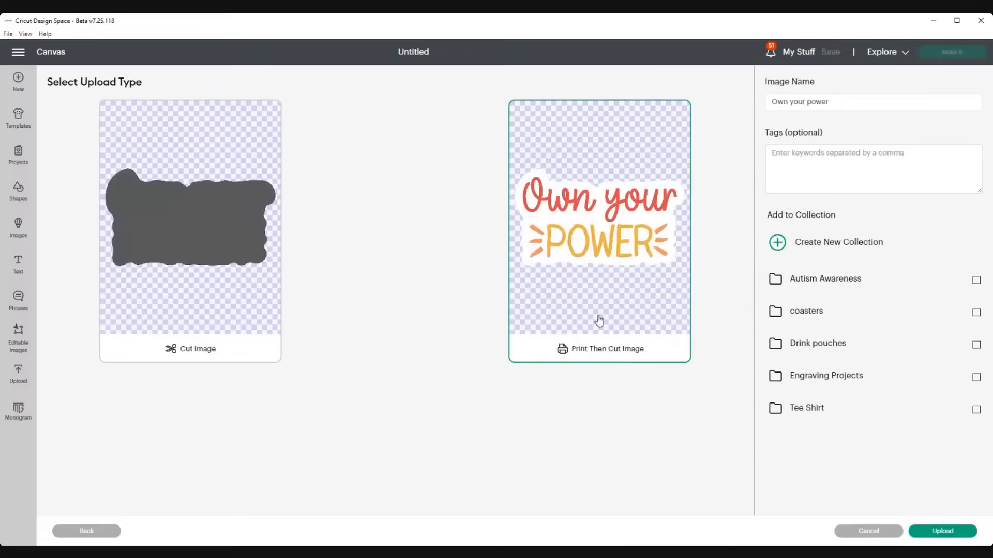
pyautogui.click(940, 533)
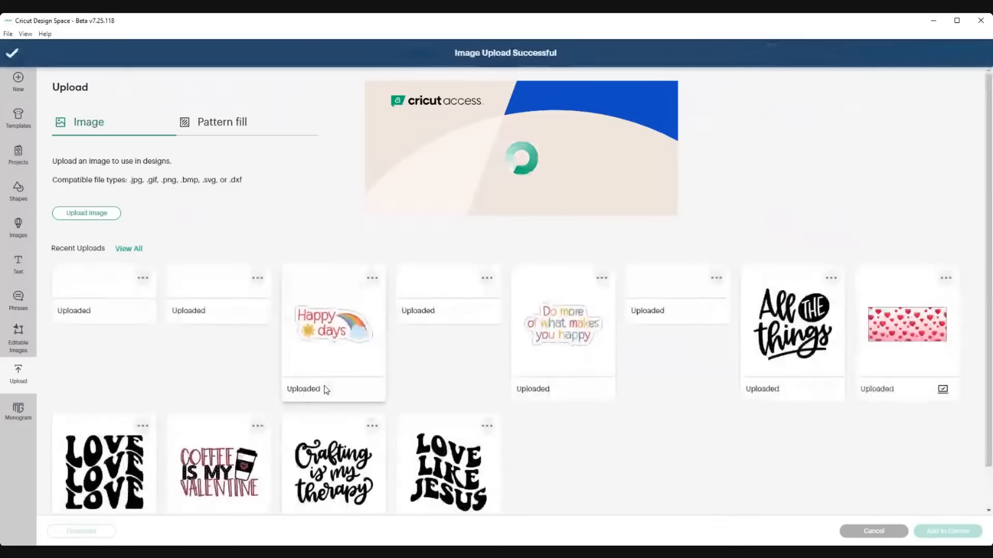
# Step: Begin a seventh image upload and open the Mega sticker bundle's Inspirational folder under Desktop > DESIGN BUNDLES > Sticker Mega Bundle
pyautogui.click(94, 214)
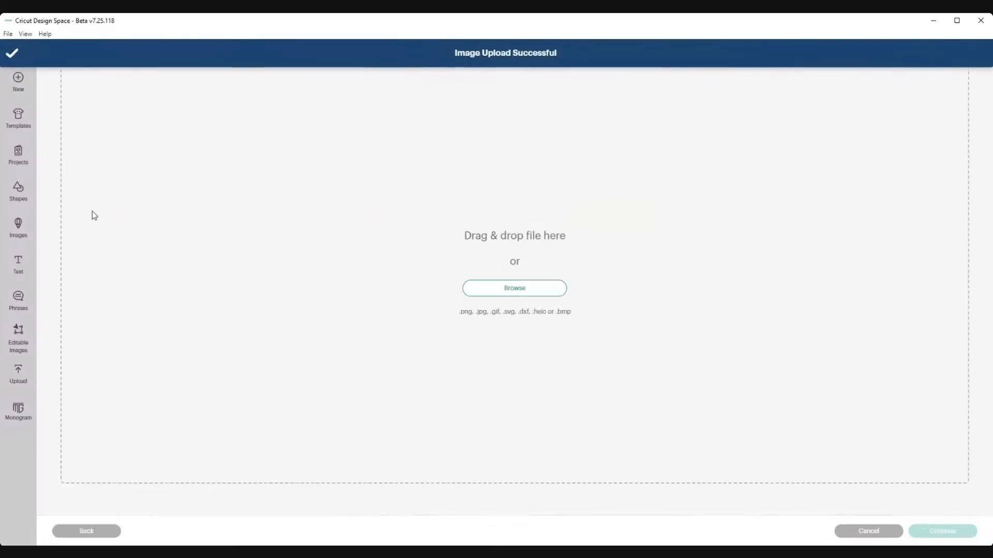
pyautogui.click(503, 299)
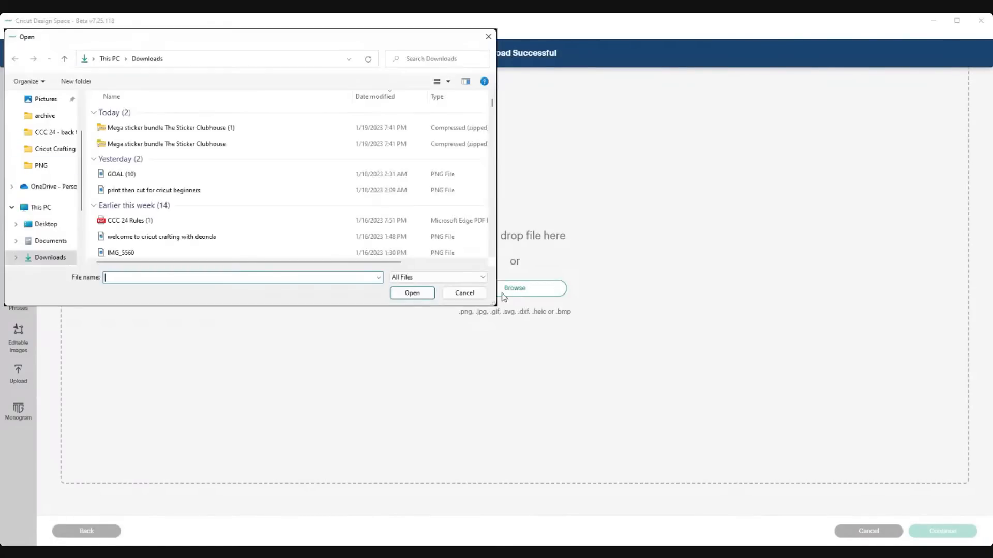
pyautogui.click(39, 225)
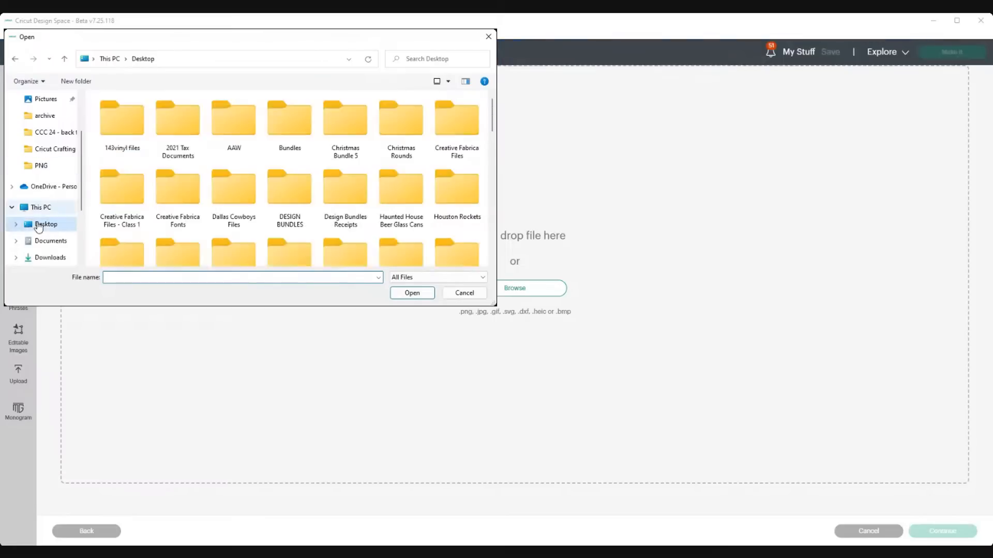
pyautogui.doubleClick(300, 187)
pyautogui.scroll(-12, 185, 217)
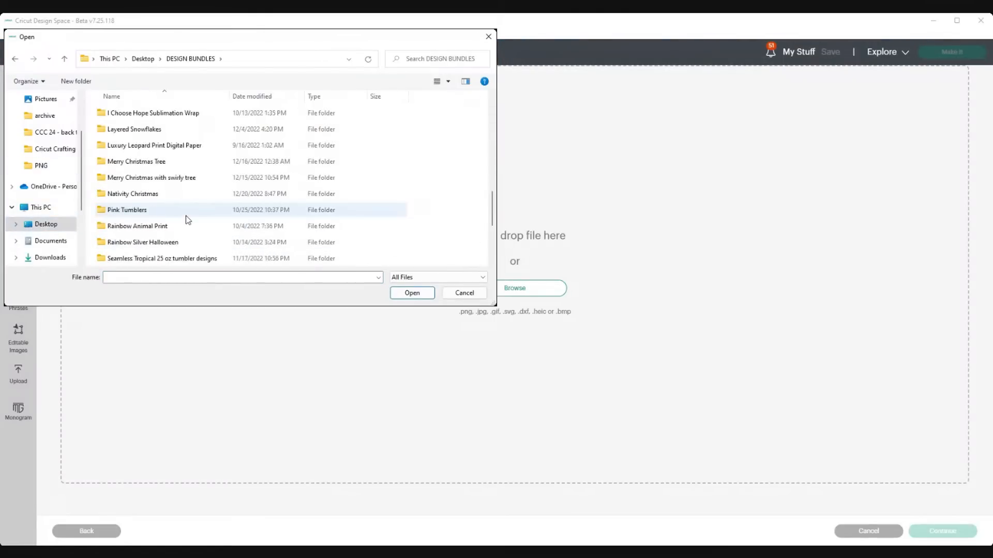
pyautogui.doubleClick(135, 177)
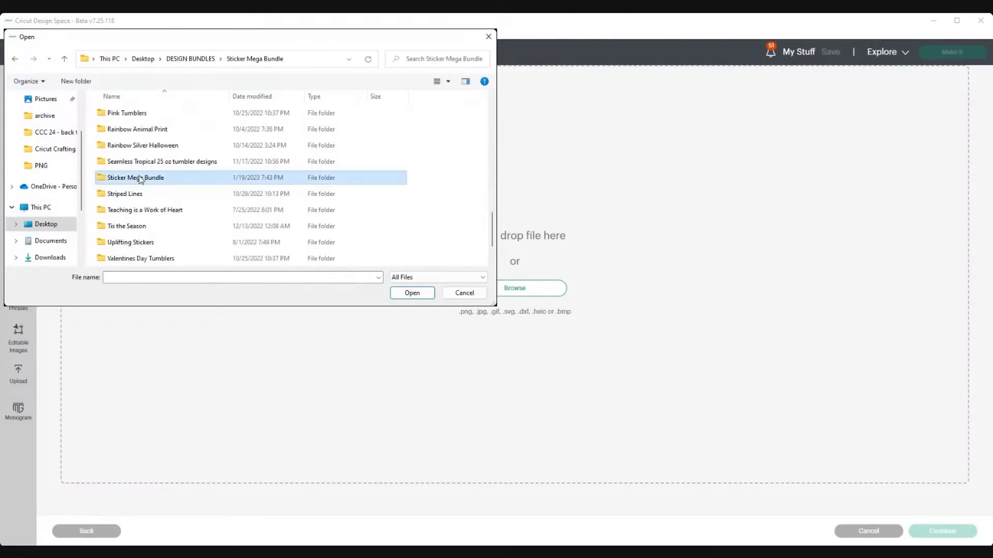
pyautogui.doubleClick(149, 132)
pyautogui.scroll(-1, 237, 207)
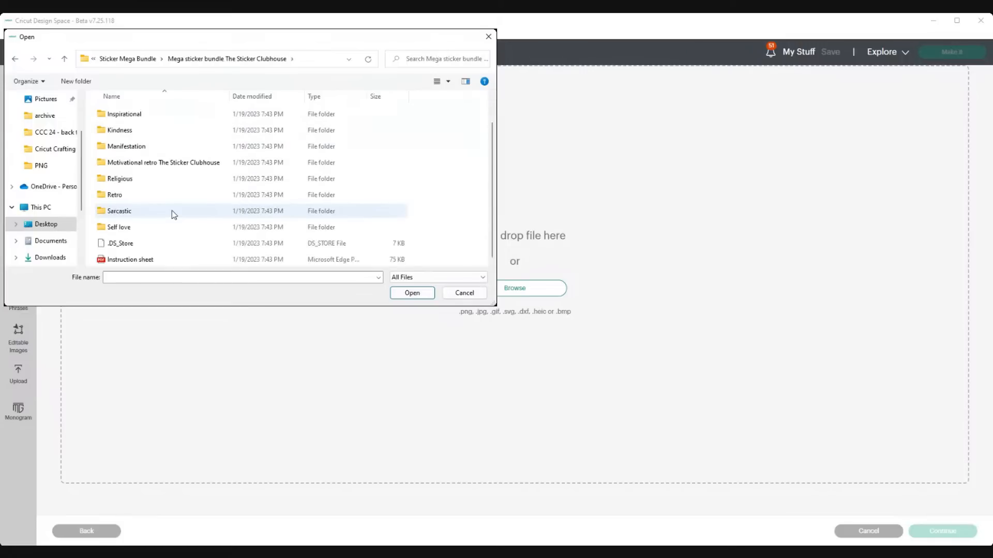
pyautogui.doubleClick(139, 121)
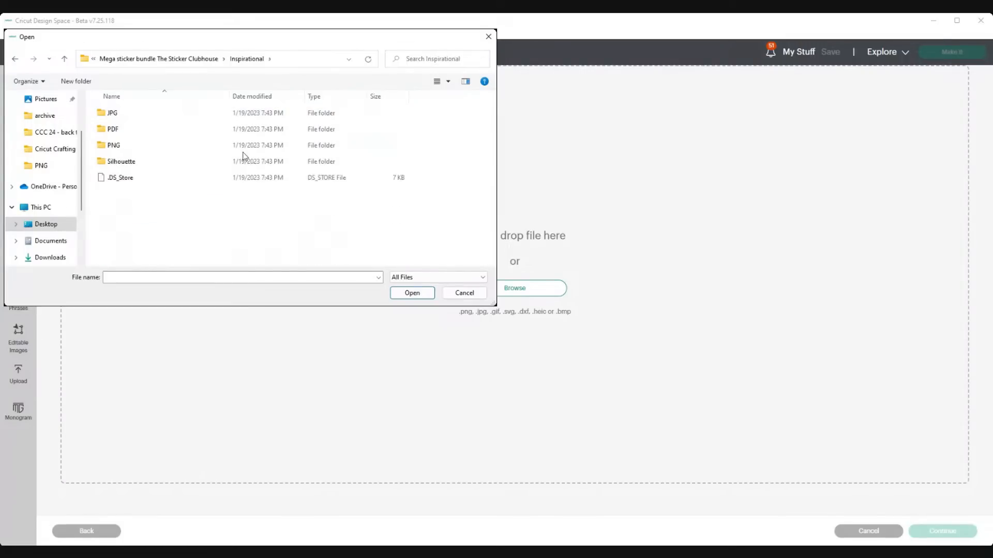
# Step: Load the Positive mind sticker from the Inspirational folder's PNG subfolder
pyautogui.doubleClick(157, 147)
pyautogui.click(466, 123)
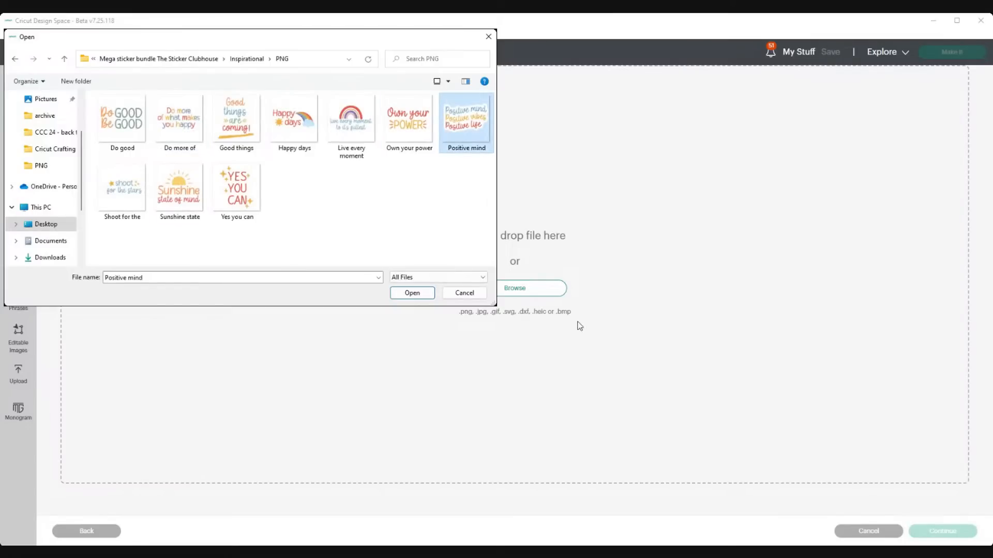
pyautogui.click(411, 291)
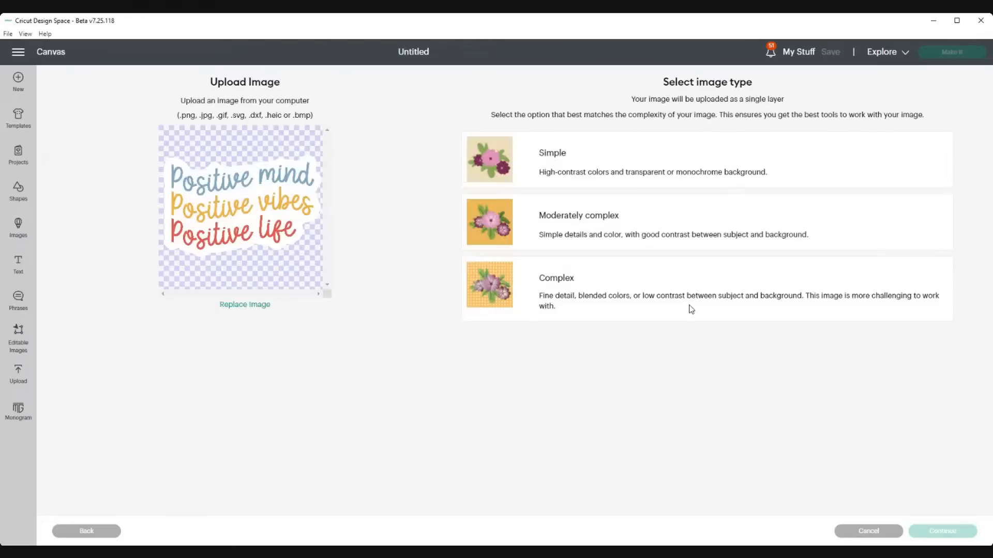
# Step: Set the Positive mind image type to Complex, leave its background unedited, and upload it as a Print Then Cut image
pyautogui.click(691, 309)
pyautogui.click(942, 531)
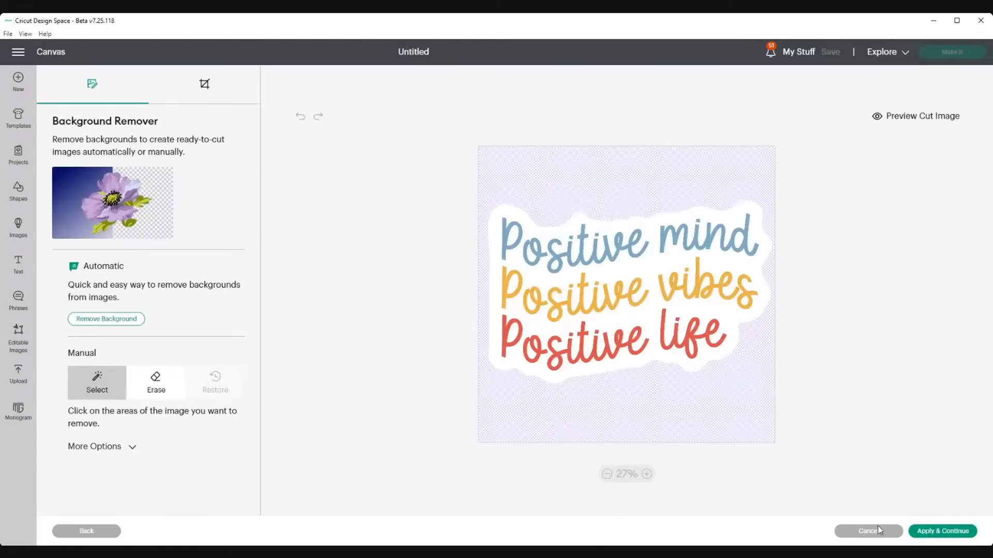
pyautogui.click(925, 531)
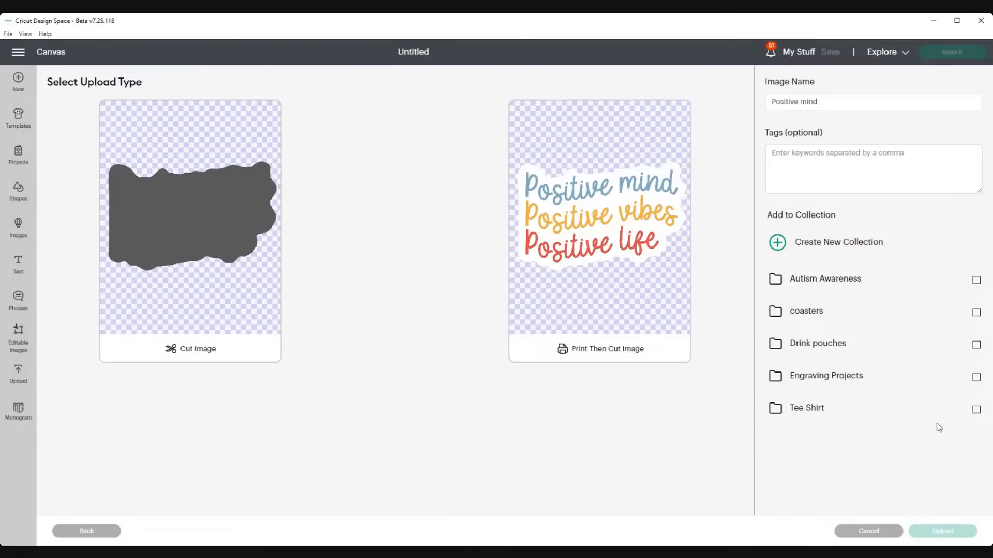
pyautogui.click(655, 329)
pyautogui.click(942, 532)
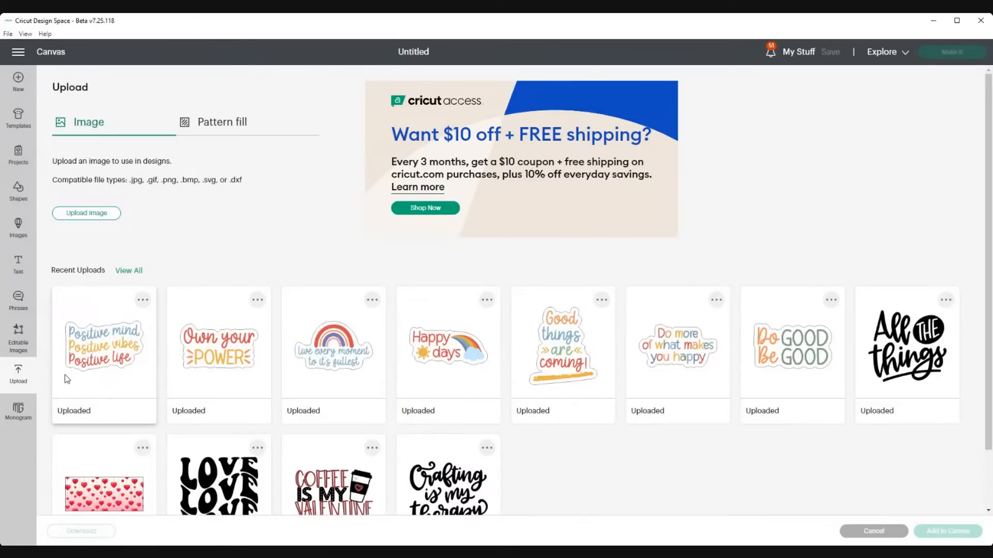
# Step: Select all seven uploaded Inspirational stickers, from Positive mind through Do good, and add them to the canvas together
pyautogui.click(117, 381)
pyautogui.click(214, 382)
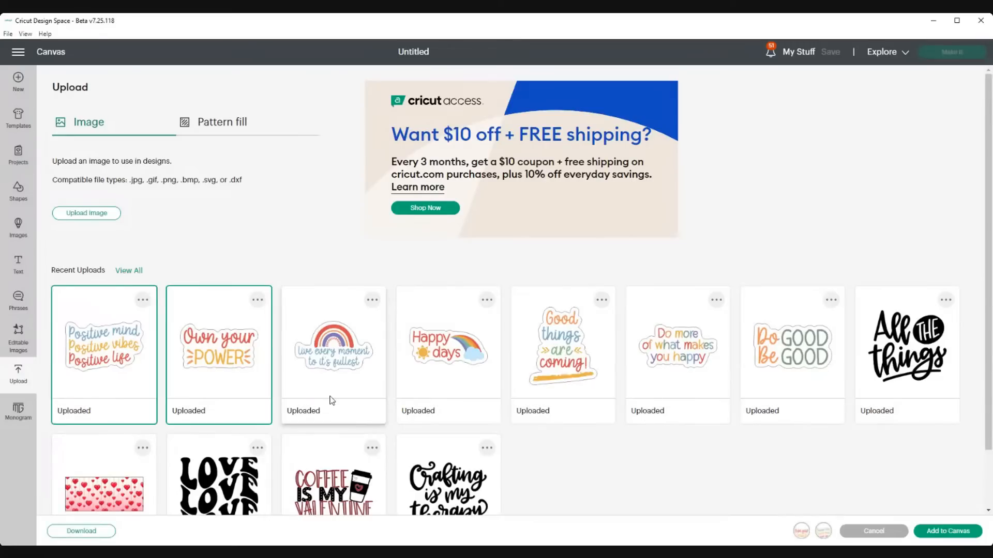
pyautogui.click(331, 400)
pyautogui.click(435, 393)
pyautogui.click(543, 398)
pyautogui.click(662, 398)
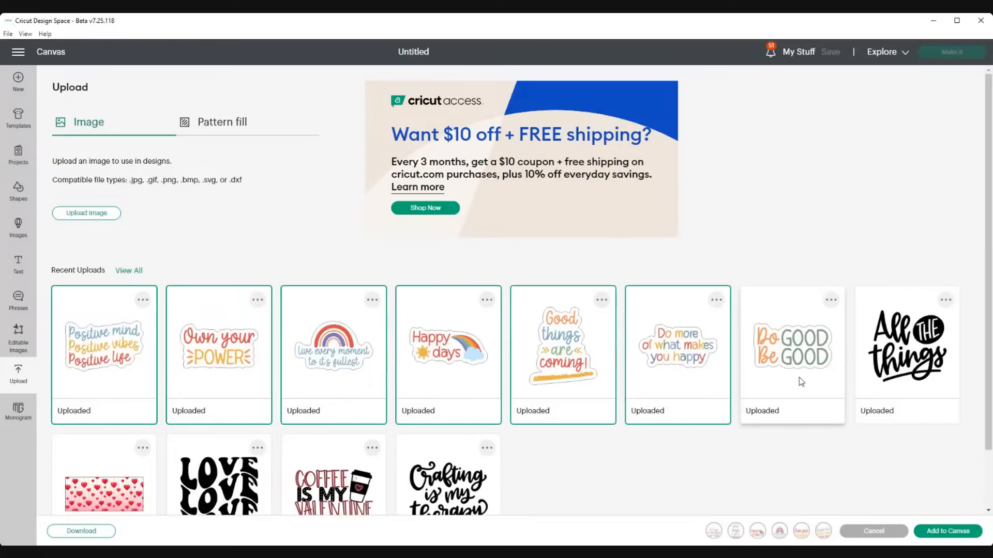
pyautogui.click(802, 381)
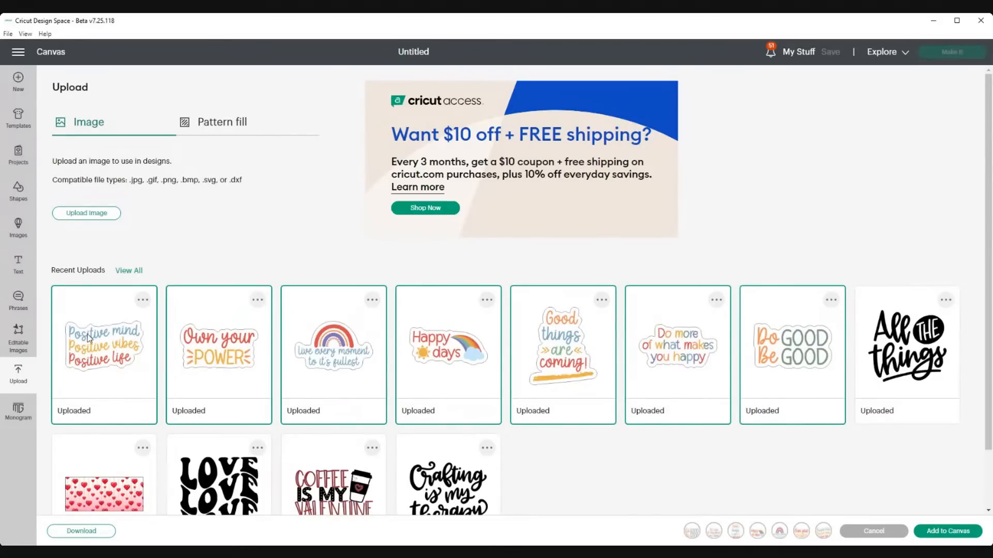
pyautogui.click(926, 538)
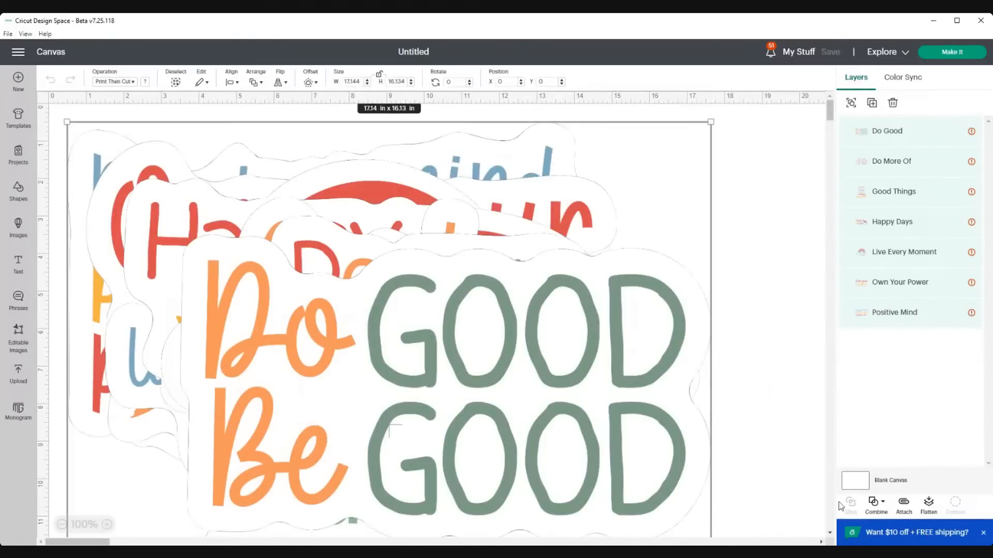
# Step: Examine the overlapping stickers on the canvas, checking the Do Good sticker's size and its layer warning
pyautogui.click(61, 525)
pyautogui.click(61, 525)
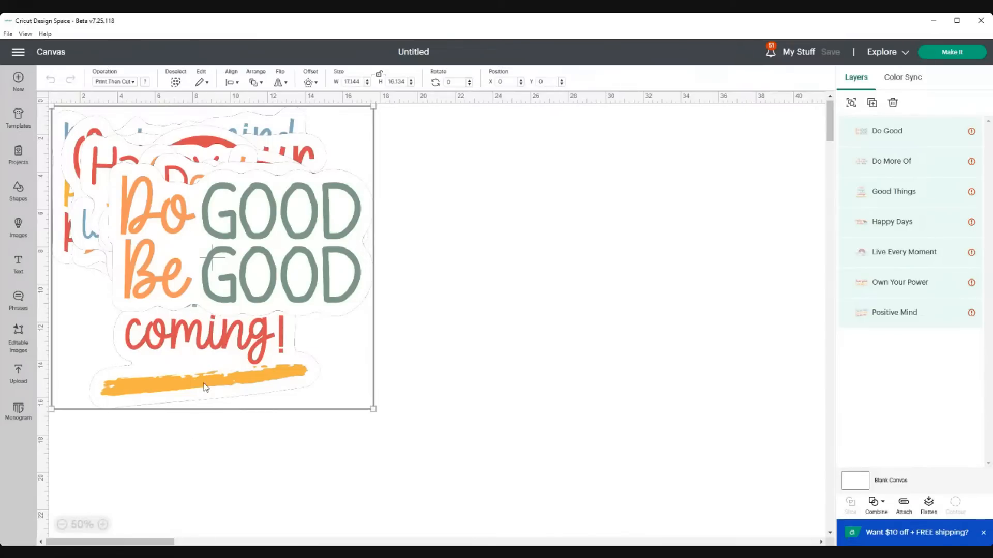
pyautogui.click(164, 444)
pyautogui.click(192, 251)
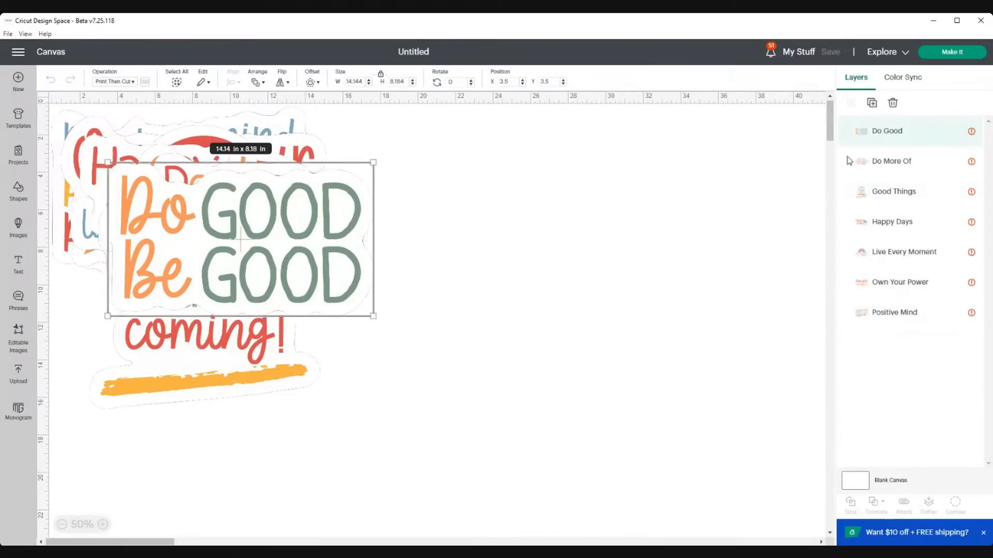
pyautogui.moveTo(980, 134)
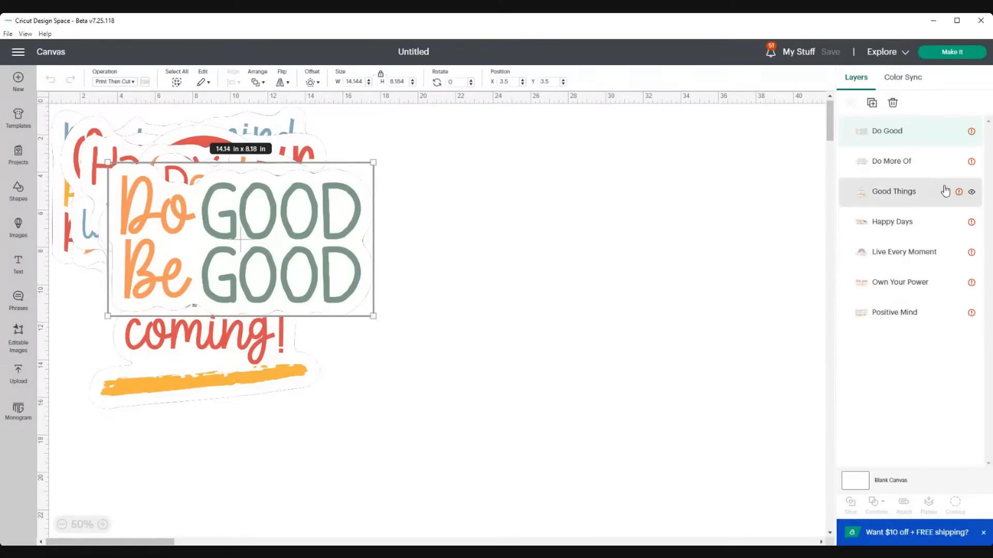
pyautogui.click(656, 234)
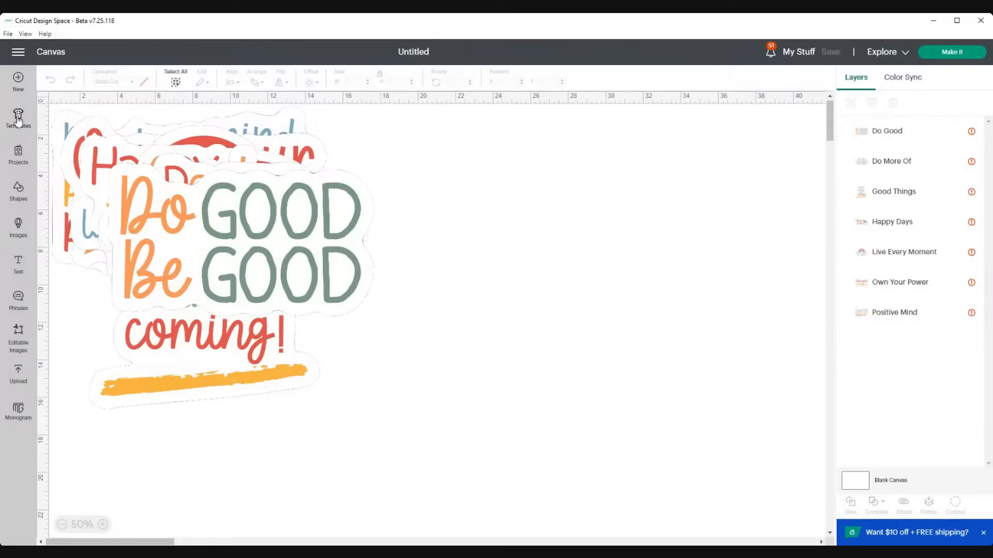
# Step: Add a rectangle shape and place it in the blank canvas area beside the stickers
pyautogui.click(18, 189)
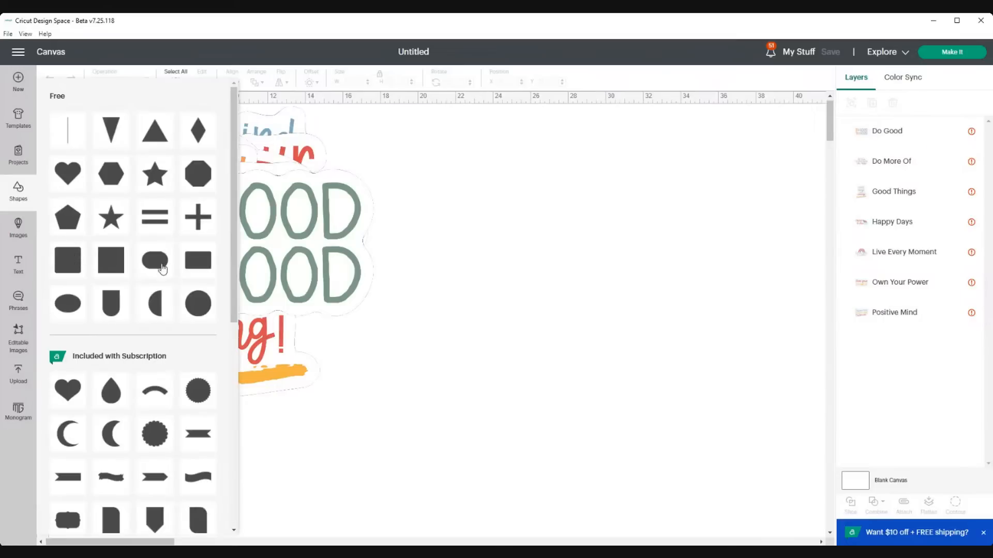
pyautogui.click(197, 266)
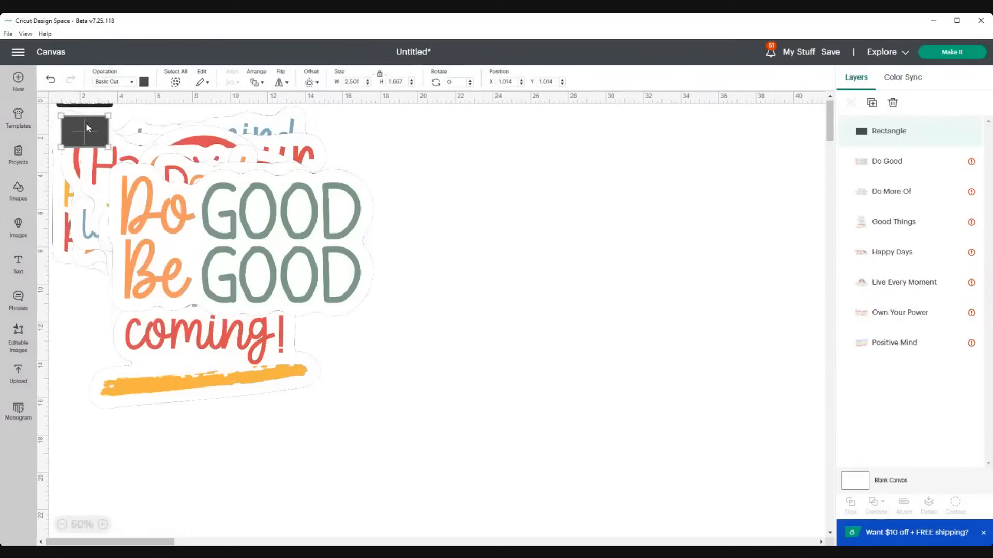
pyautogui.moveTo(86, 123); pyautogui.dragTo(499, 177)
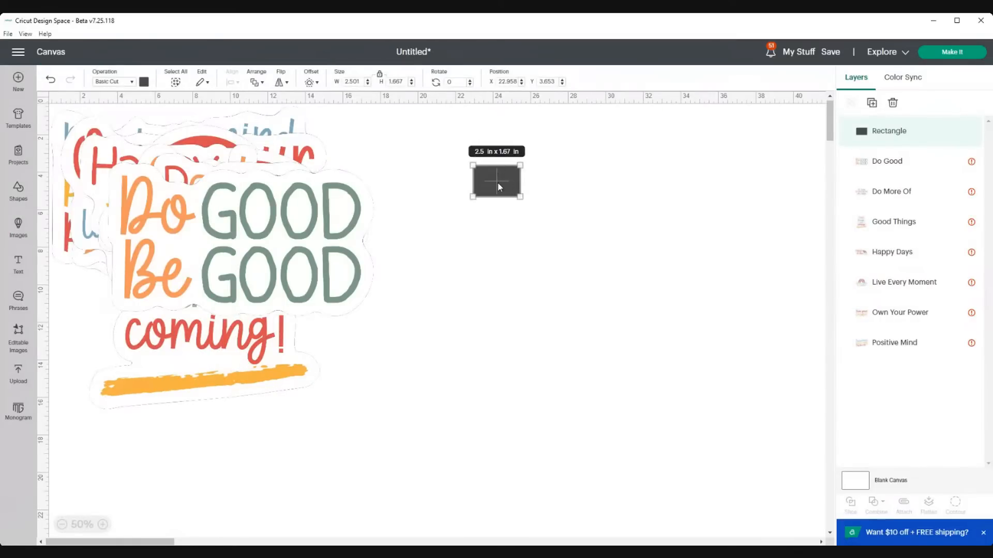
# Step: Resize the rectangle to 6.75 in wide by 9.25 in high with unlocked proportions, and move it closer to the stickers
pyautogui.click(358, 82)
pyautogui.write('6.75')
pyautogui.press('Return')
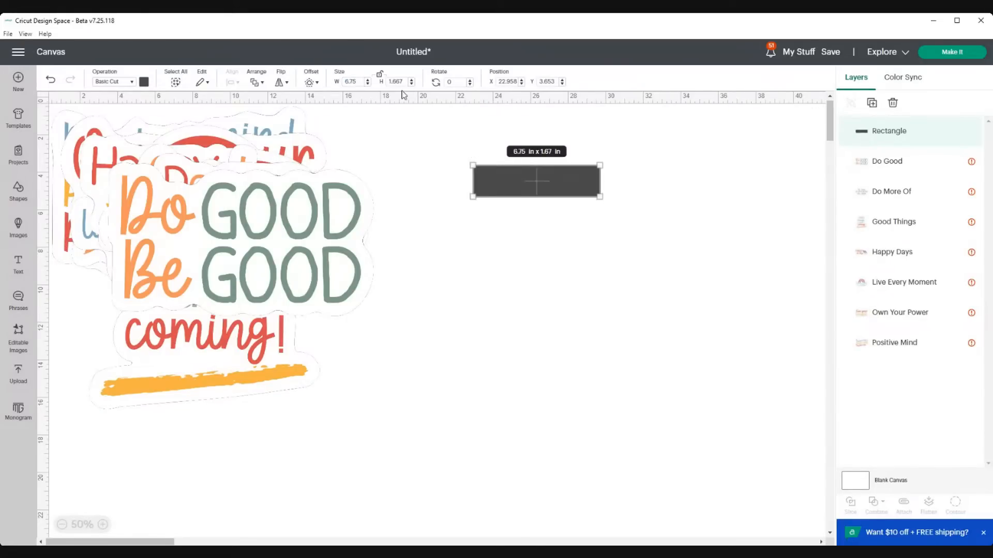
pyautogui.click(402, 78)
pyautogui.write('5')
pyautogui.press('Return')
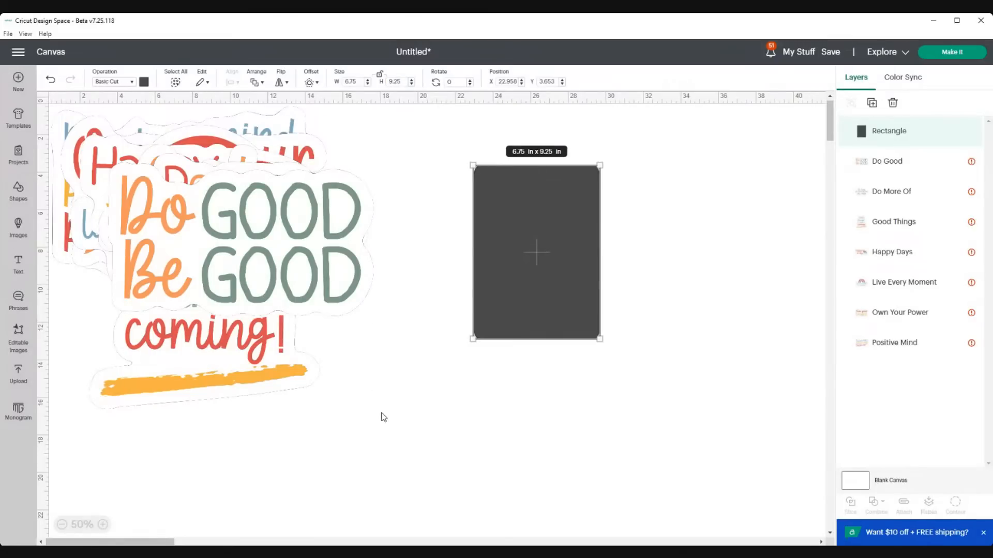
pyautogui.moveTo(554, 224); pyautogui.dragTo(489, 200)
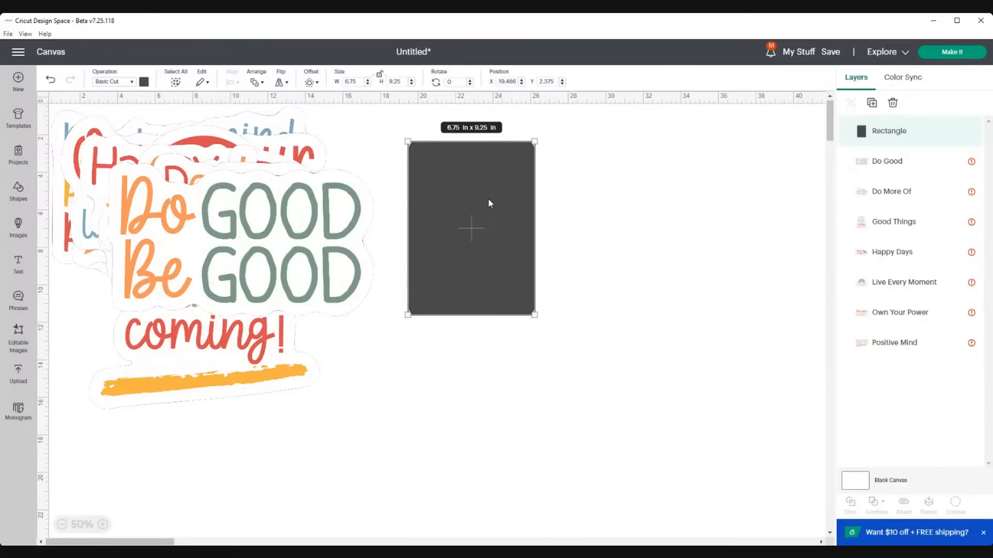
pyautogui.moveTo(486, 229); pyautogui.dragTo(477, 226)
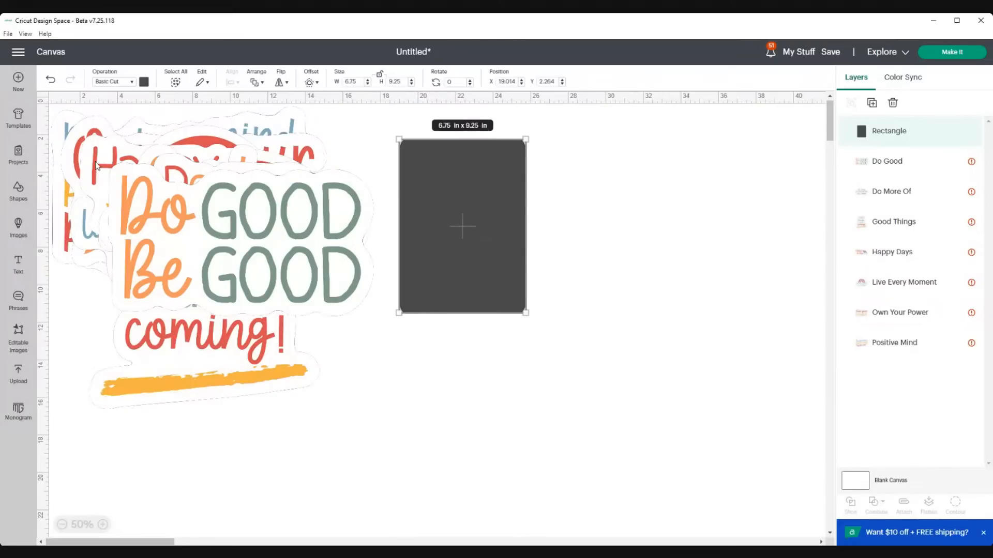
# Step: Add a second rectangle to the right of the first one and set its width to 9.25 in
pyautogui.click(20, 192)
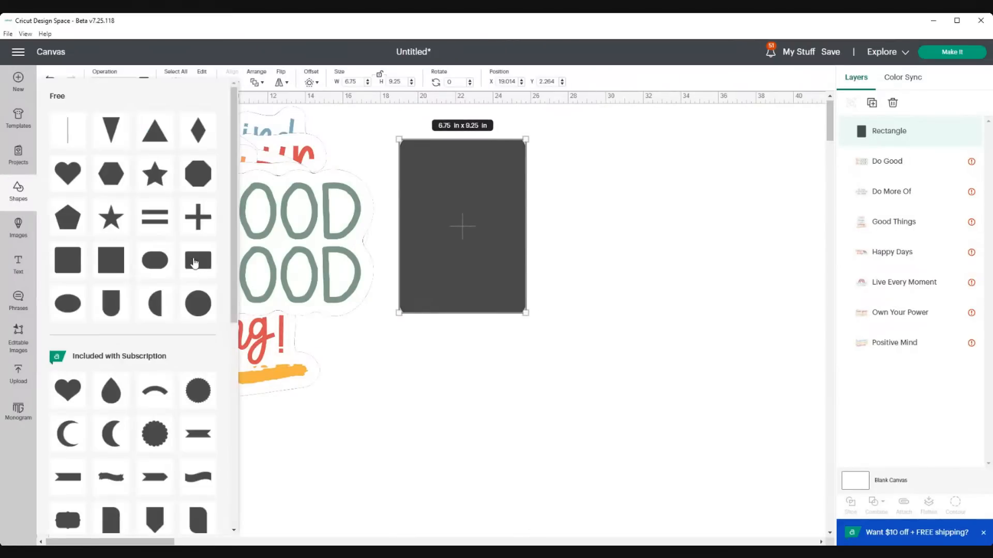
pyautogui.click(198, 260)
pyautogui.moveTo(109, 150); pyautogui.dragTo(625, 173)
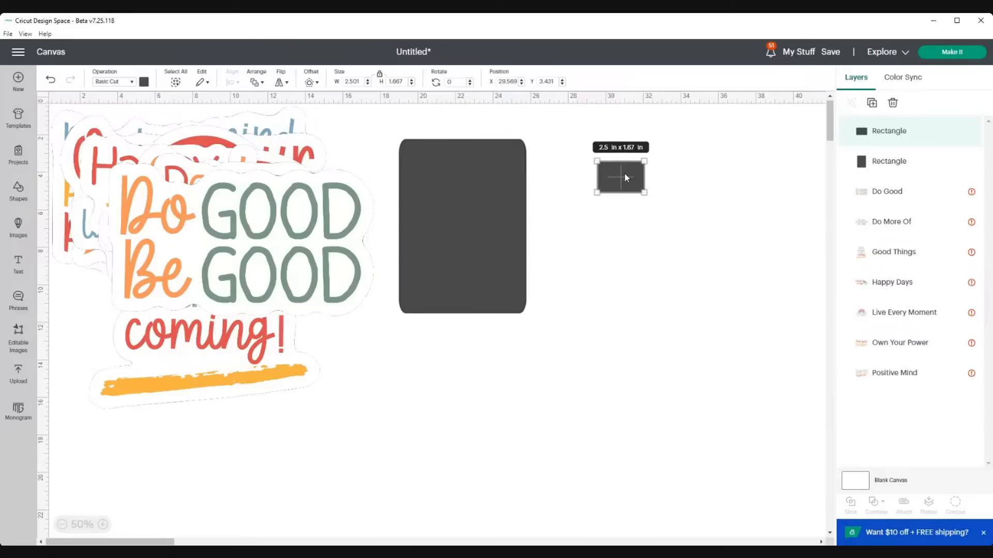
pyautogui.click(353, 82)
pyautogui.write('9.25')
pyautogui.press('Return')
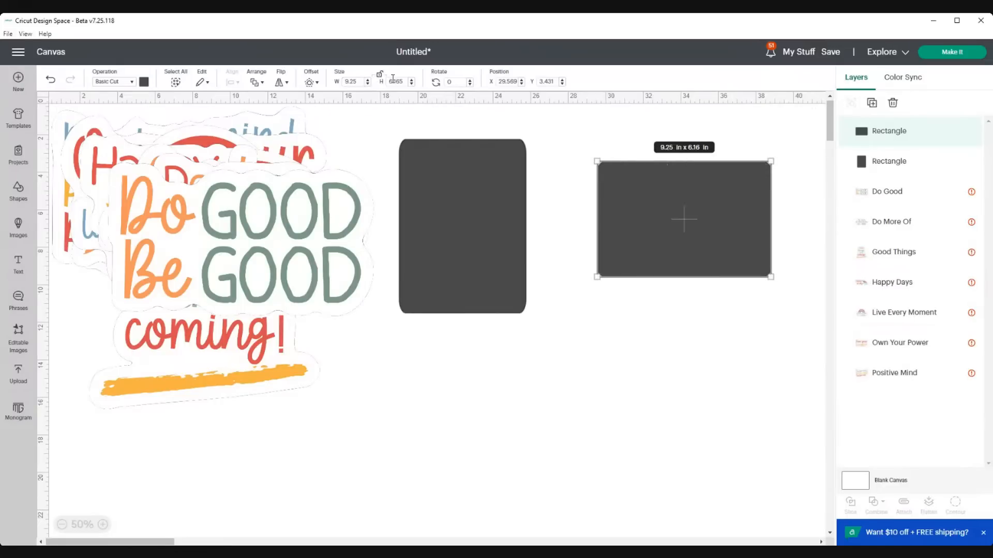
# Step: Set the second rectangle's height to 6.75 in
pyautogui.click(396, 82)
pyautogui.write('6')
pyautogui.press('Return')
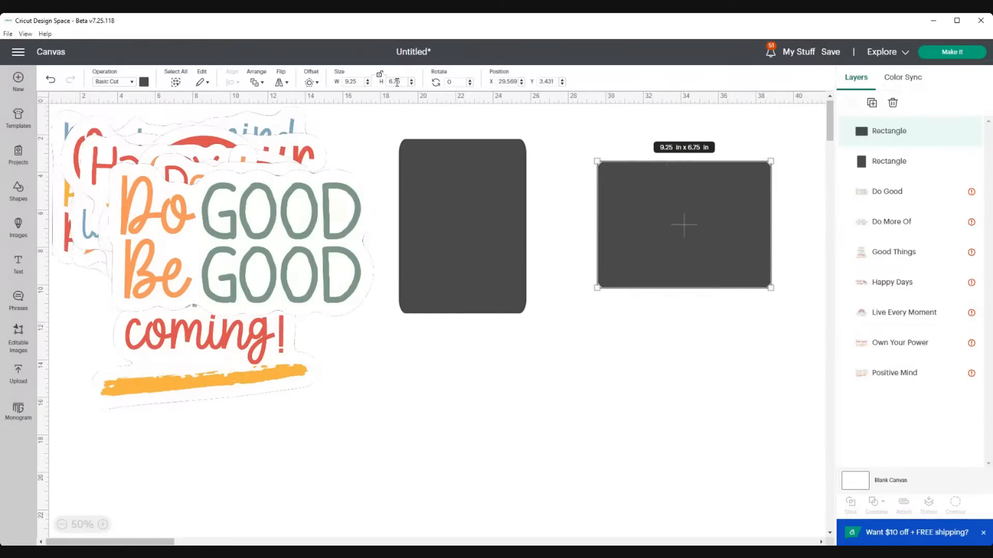
pyautogui.click(626, 350)
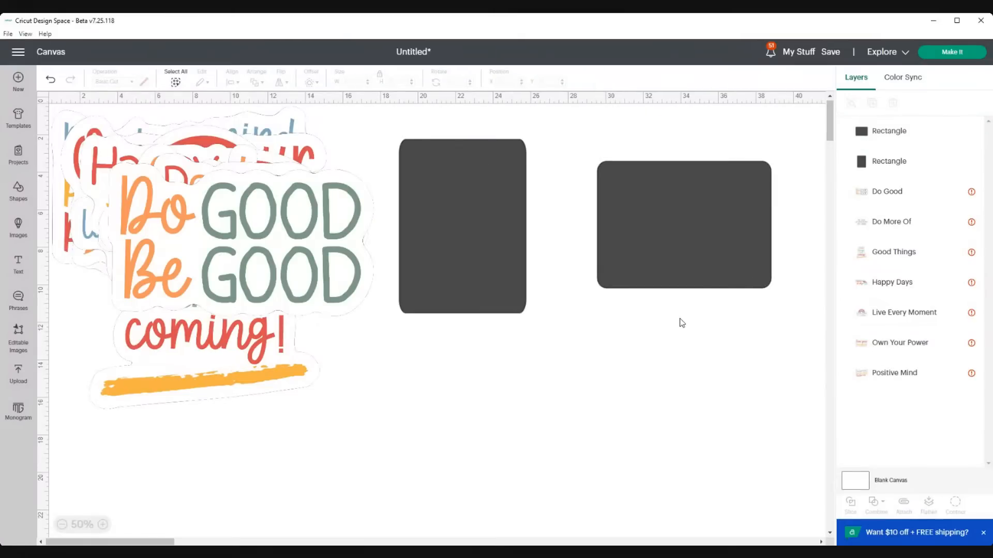
# Step: Move the landscape rectangle a little closer to the portrait rectangle
pyautogui.click(671, 237)
pyautogui.click(480, 240)
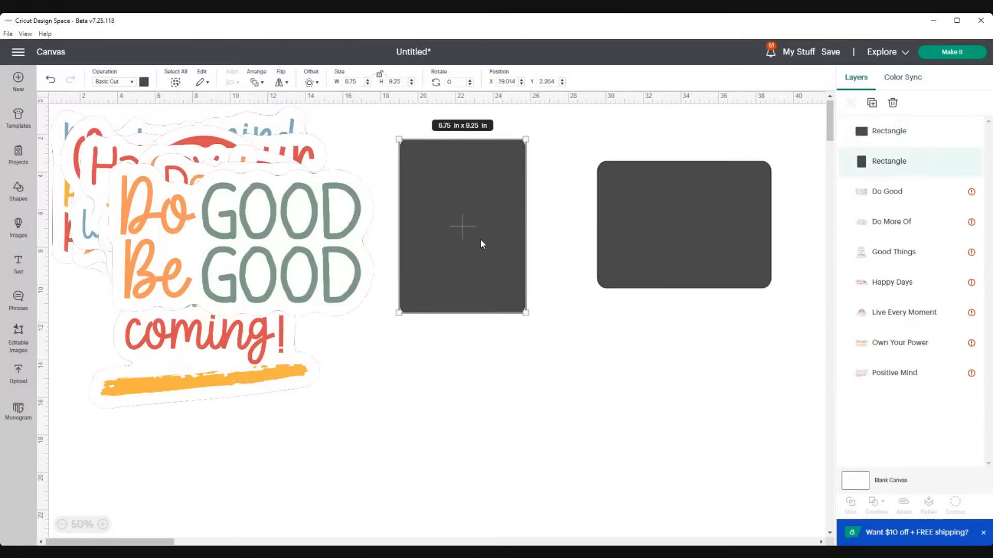
pyautogui.click(683, 249)
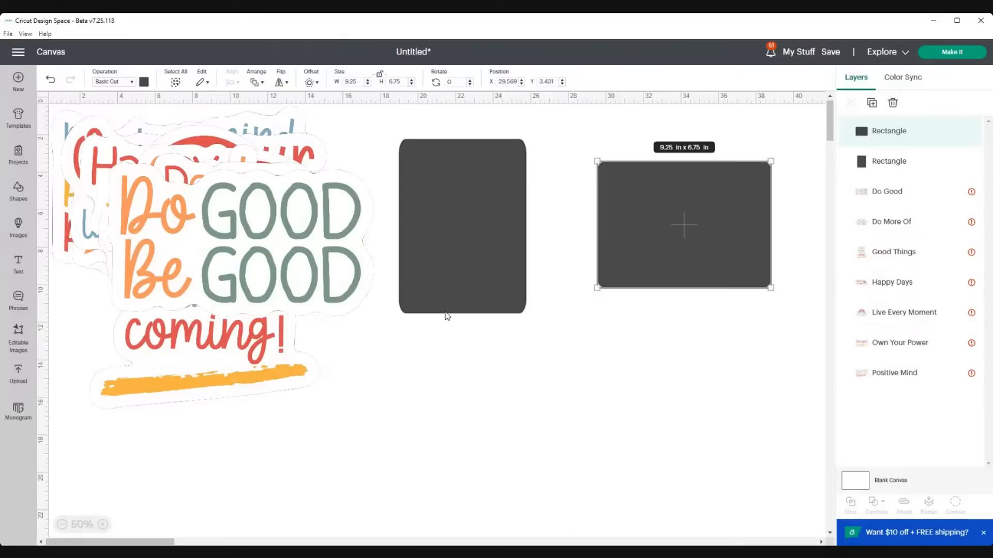
pyautogui.click(447, 252)
pyautogui.moveTo(448, 251)
pyautogui.mouseDown()
pyautogui.moveTo(462, 248)
pyautogui.moveTo(433, 248)
pyautogui.moveTo(451, 249)
pyautogui.mouseUp()
pyautogui.moveTo(688, 224)
pyautogui.mouseDown()
pyautogui.moveTo(664, 221)
pyautogui.moveTo(671, 228)
pyautogui.mouseUp()
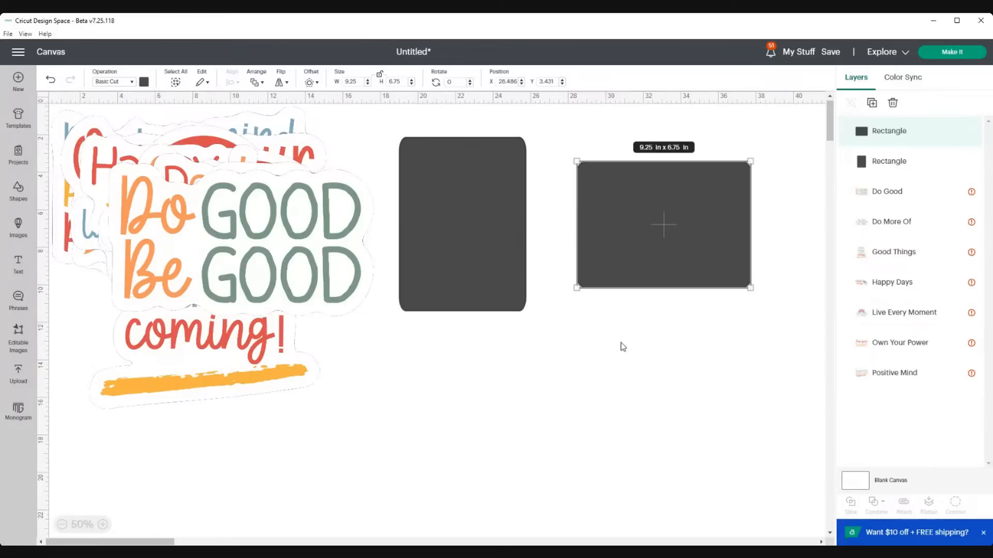
pyautogui.moveTo(670, 206); pyautogui.dragTo(665, 212)
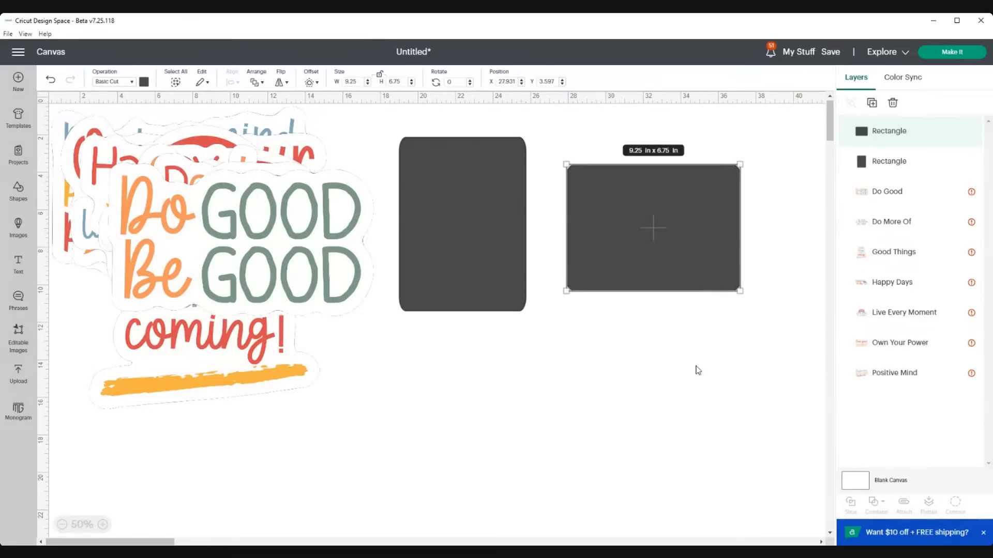
# Step: Compare the dimensions of the portrait rectangle, the landscape rectangle and the Do Good sticker
pyautogui.click(496, 227)
pyautogui.click(603, 222)
pyautogui.click(491, 228)
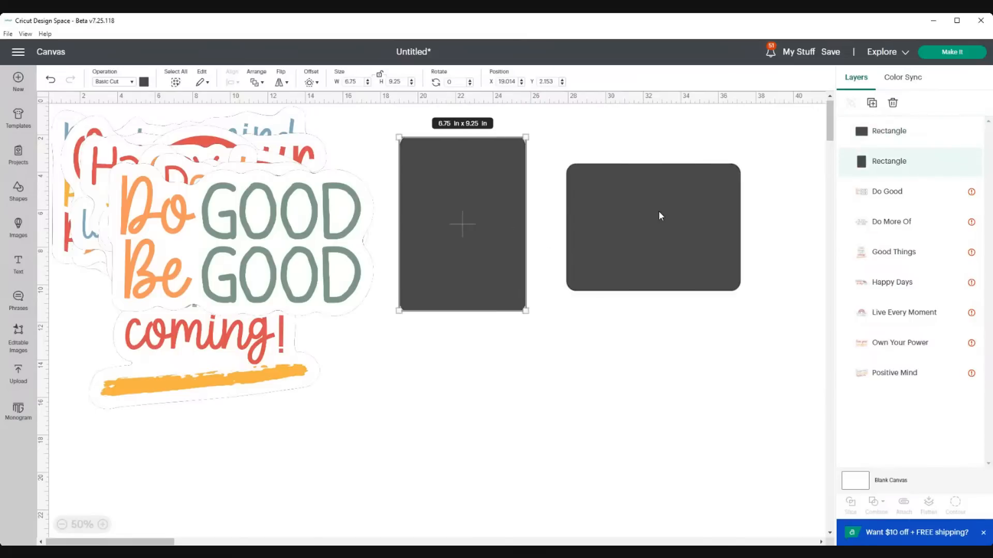
pyautogui.click(660, 217)
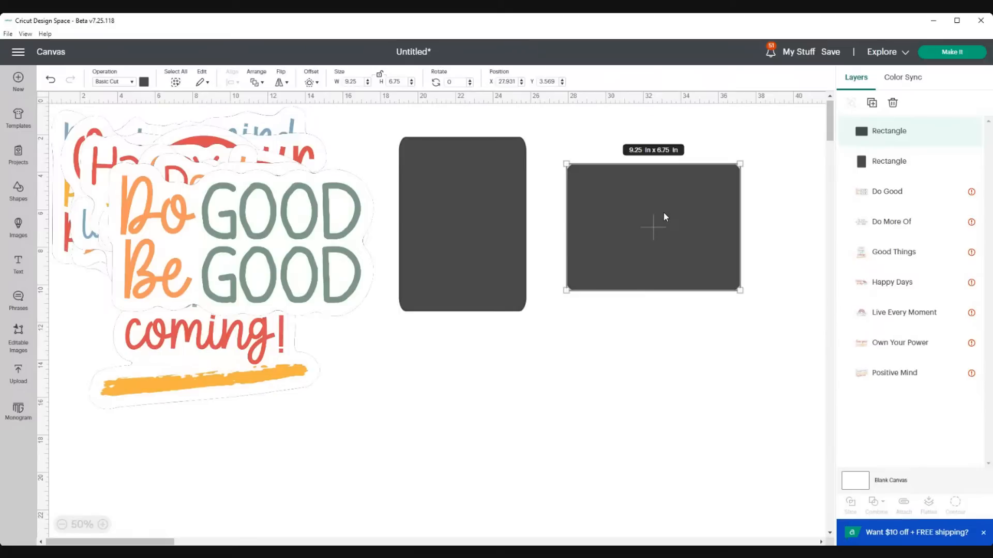
pyautogui.click(254, 241)
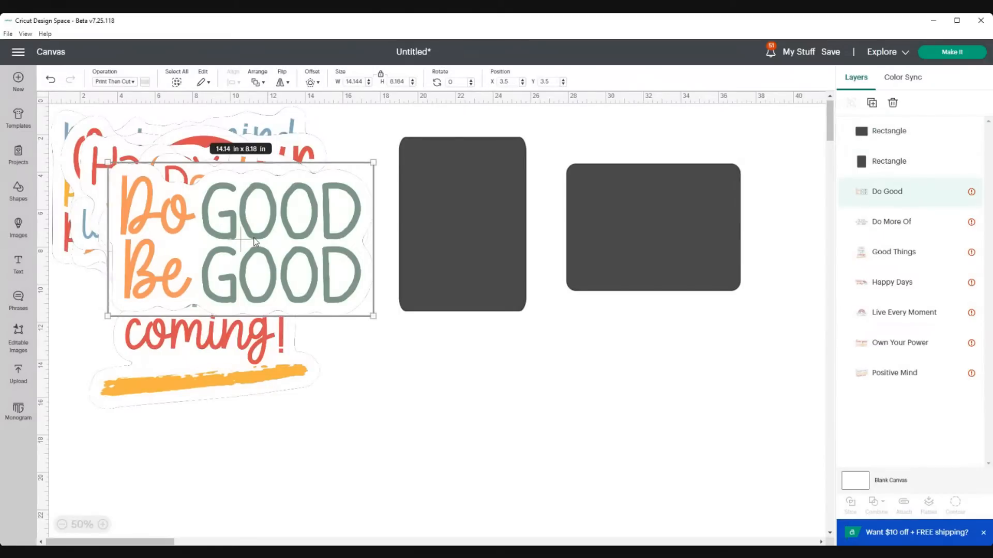
pyautogui.click(446, 243)
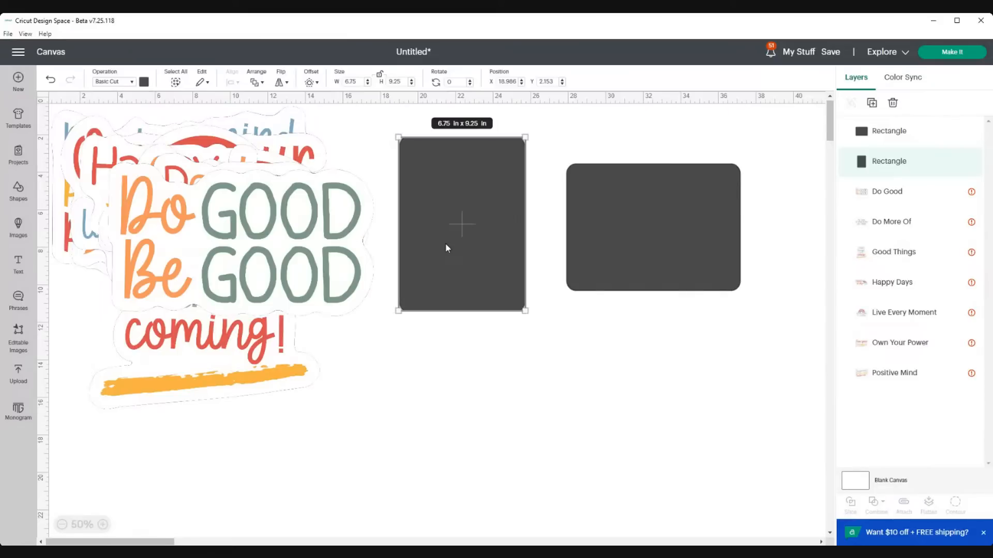
pyautogui.moveTo(446, 244)
pyautogui.mouseDown()
pyautogui.moveTo(455, 240)
pyautogui.moveTo(440, 239)
pyautogui.mouseUp()
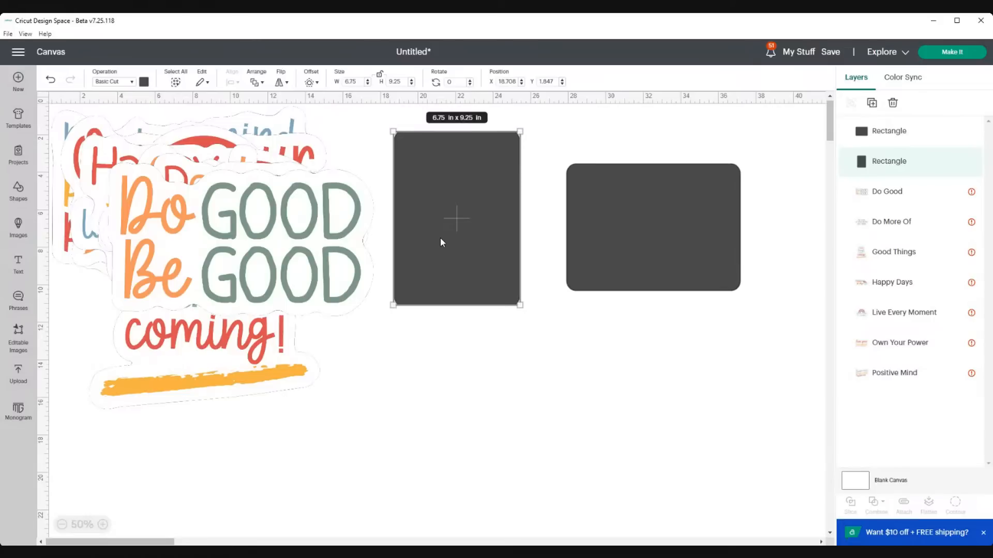
pyautogui.click(602, 221)
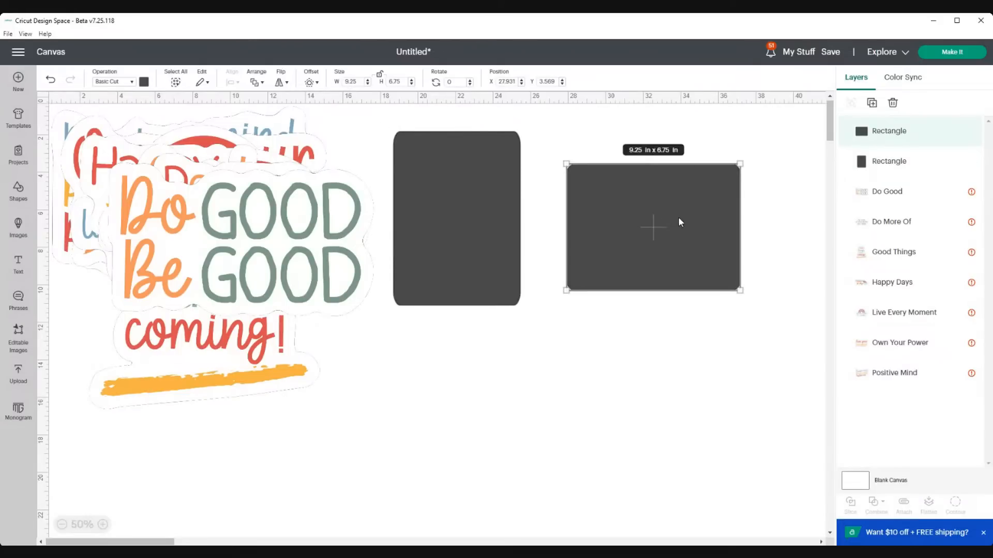
pyautogui.click(443, 204)
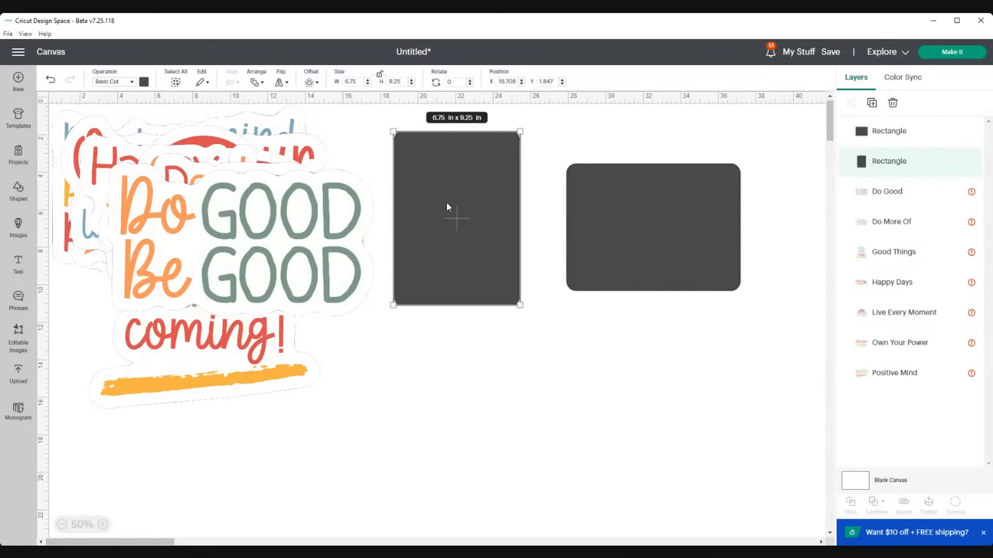
# Step: Move the Do Good sticker below the portrait rectangle and shrink it to about 2.81 by 1.63 in
pyautogui.moveTo(334, 239); pyautogui.dragTo(568, 405)
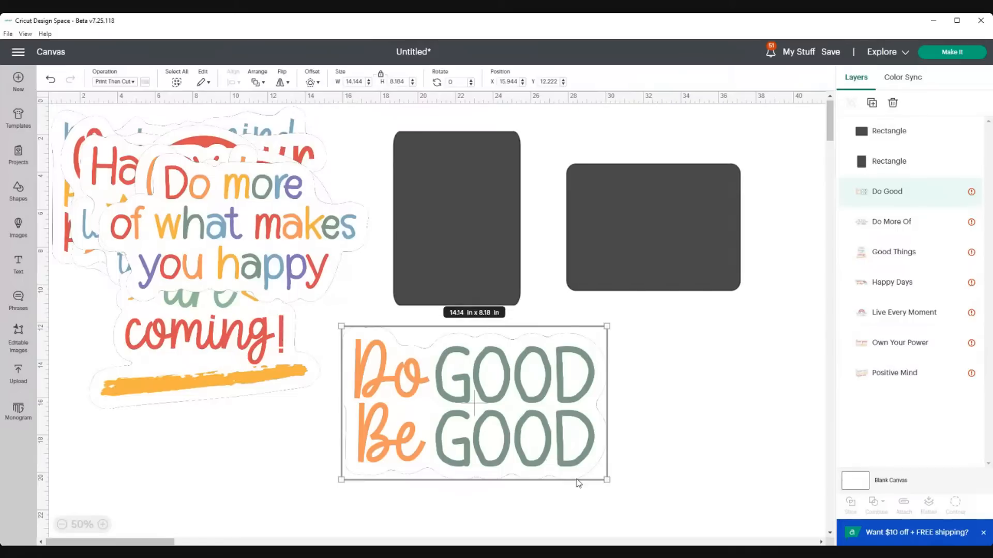
pyautogui.moveTo(610, 481); pyautogui.dragTo(394, 357)
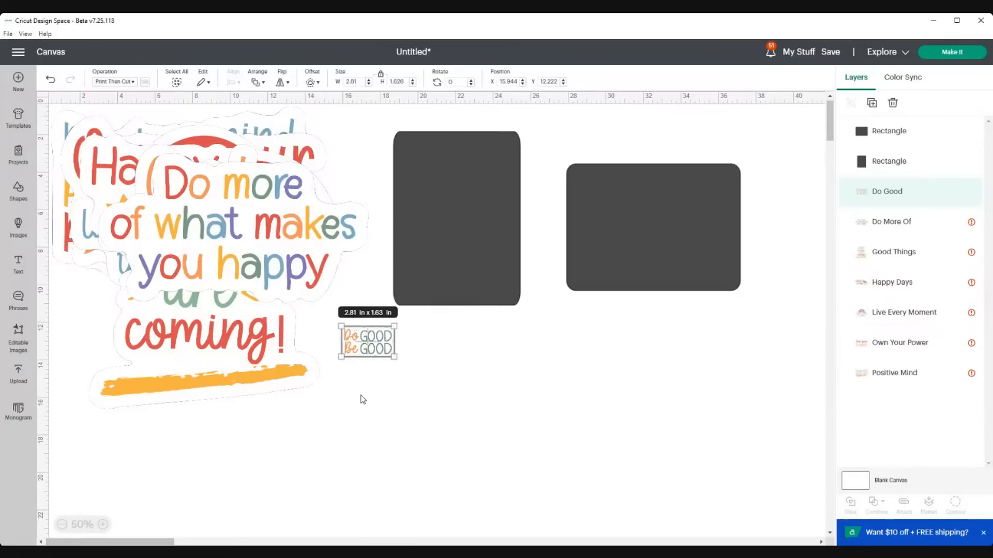
pyautogui.moveTo(372, 342); pyautogui.dragTo(418, 359)
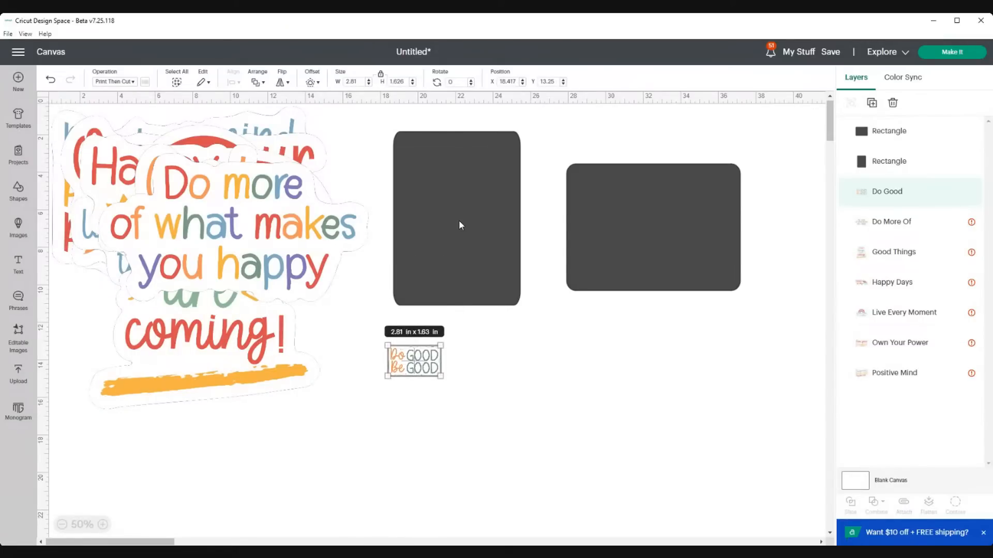
# Step: Send the portrait rectangle to the back and place the Do Good sticker on its upper-left corner
pyautogui.click(459, 225)
pyautogui.moveTo(450, 214); pyautogui.dragTo(469, 206)
pyautogui.click(257, 82)
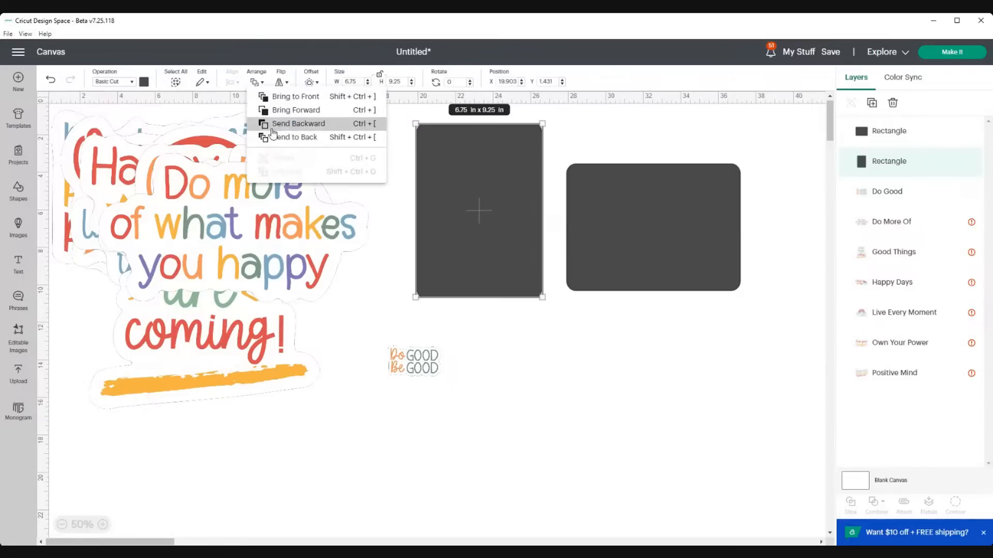
pyautogui.click(277, 136)
pyautogui.moveTo(424, 368); pyautogui.dragTo(458, 152)
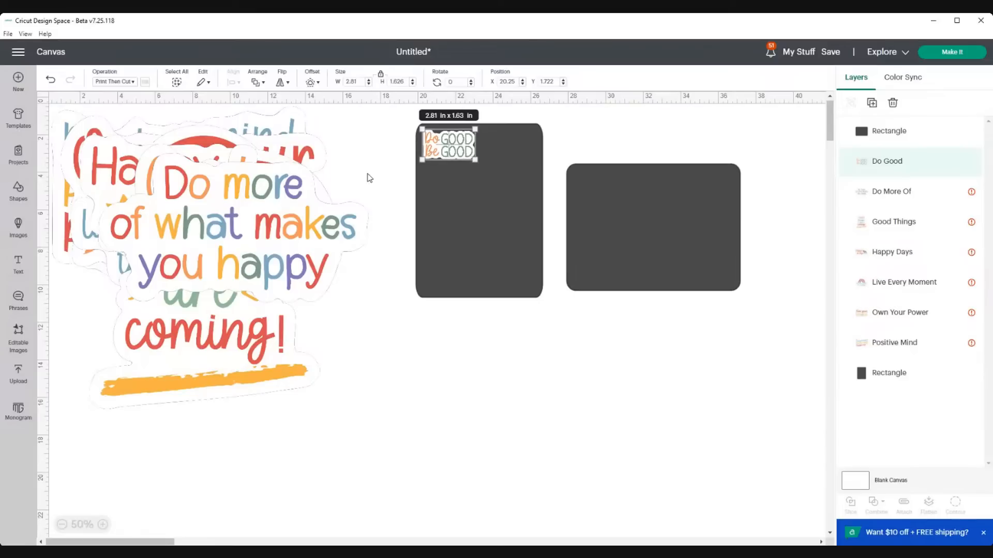
# Step: Shrink the Do More Of sticker to about 3.24 by 1.79 in and place it under Do Good on the portrait rectangle
pyautogui.click(318, 217)
pyautogui.moveTo(284, 229); pyautogui.dragTo(472, 438)
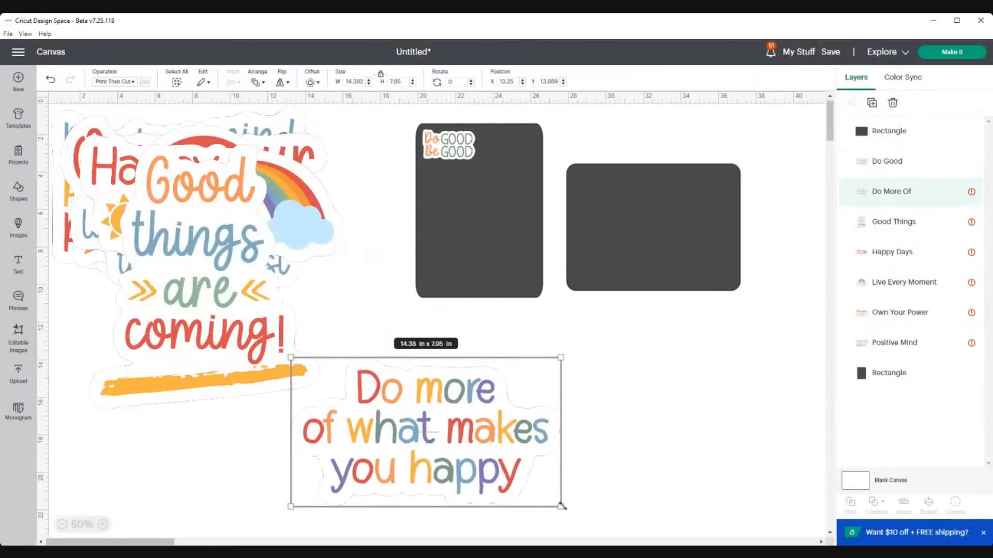
pyautogui.moveTo(560, 507); pyautogui.dragTo(460, 183)
# Step: Shrink the Good Things sticker to about 1.97 by 2.26 in and scale down Happy Days, stacking both beneath Do More Of
pyautogui.click(203, 305)
pyautogui.moveTo(203, 305); pyautogui.dragTo(312, 356)
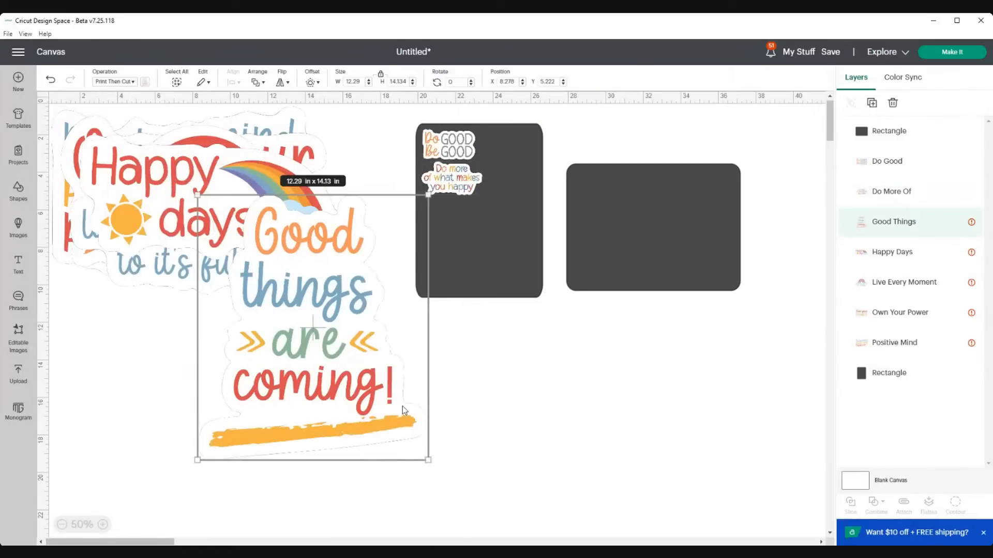
pyautogui.moveTo(427, 468); pyautogui.dragTo(439, 222)
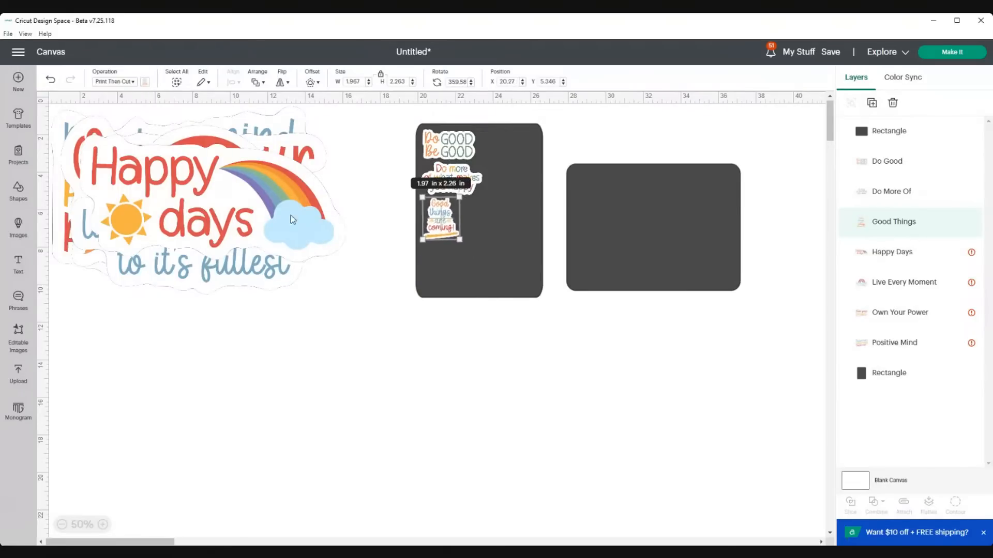
pyautogui.moveTo(233, 227); pyautogui.dragTo(377, 429)
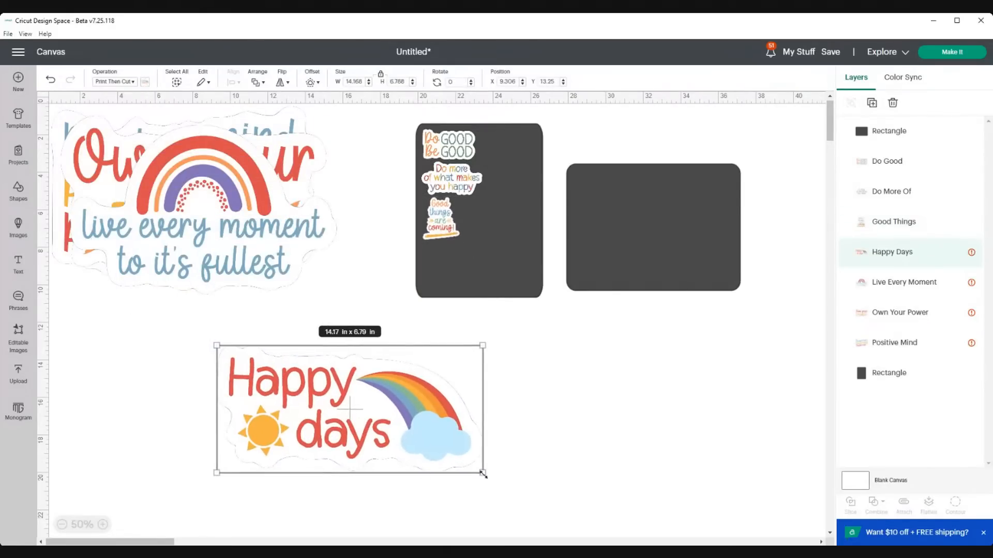
pyautogui.moveTo(481, 473); pyautogui.dragTo(451, 262)
# Step: Shrink the Live Every Moment sticker to about 3.07 by 1.95 in and place it beside Good Things on the portrait rectangle
pyautogui.click(248, 273)
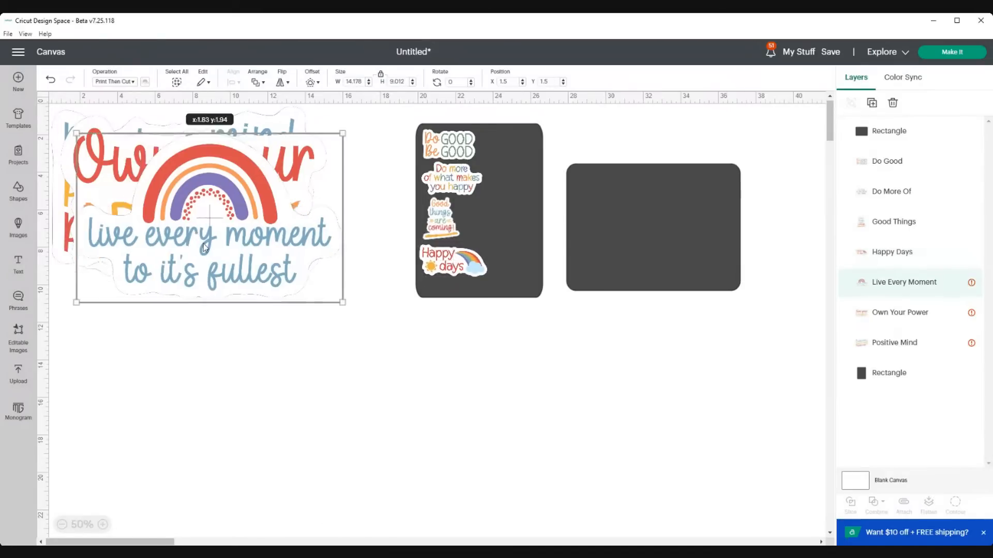
pyautogui.moveTo(248, 273); pyautogui.dragTo(335, 405)
pyautogui.moveTo(430, 433); pyautogui.dragTo(254, 322)
pyautogui.moveTo(218, 294); pyautogui.dragTo(396, 324)
pyautogui.moveTo(432, 355); pyautogui.dragTo(488, 215)
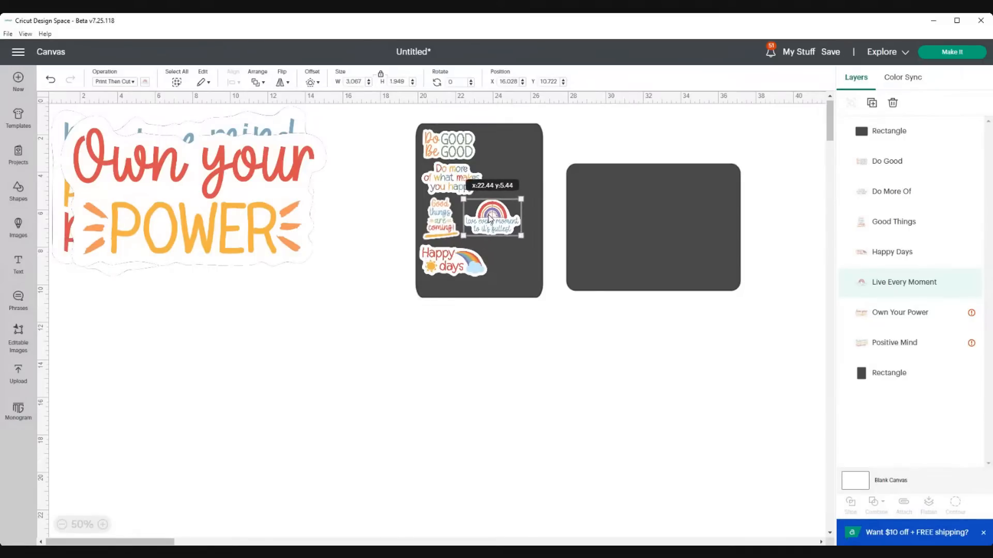
# Step: Shrink Own Your Power to about 3.08 by 1.75 in and scale down Positive Mind, placing them beside Do Good and Do More Of
pyautogui.moveTo(250, 232); pyautogui.dragTo(318, 326)
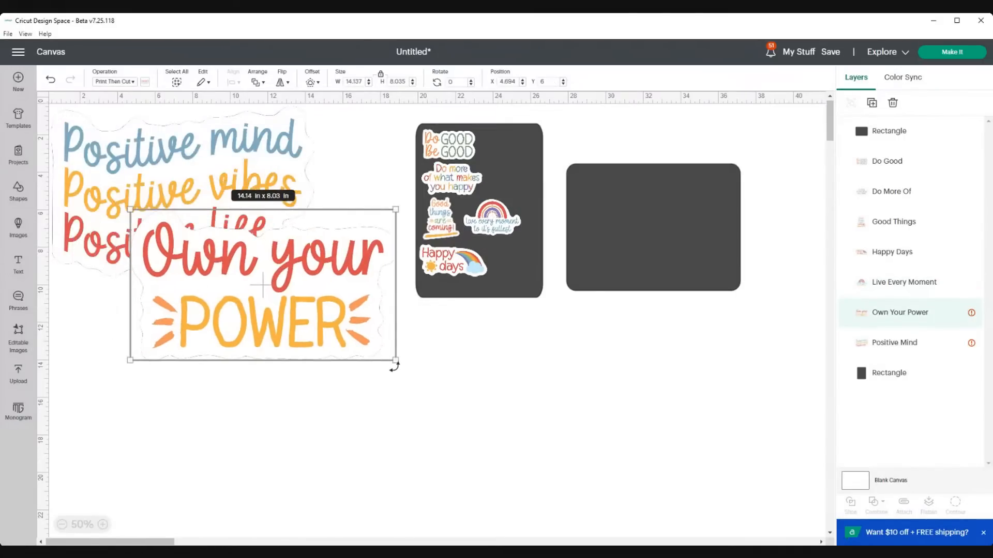
pyautogui.moveTo(385, 351); pyautogui.dragTo(513, 146)
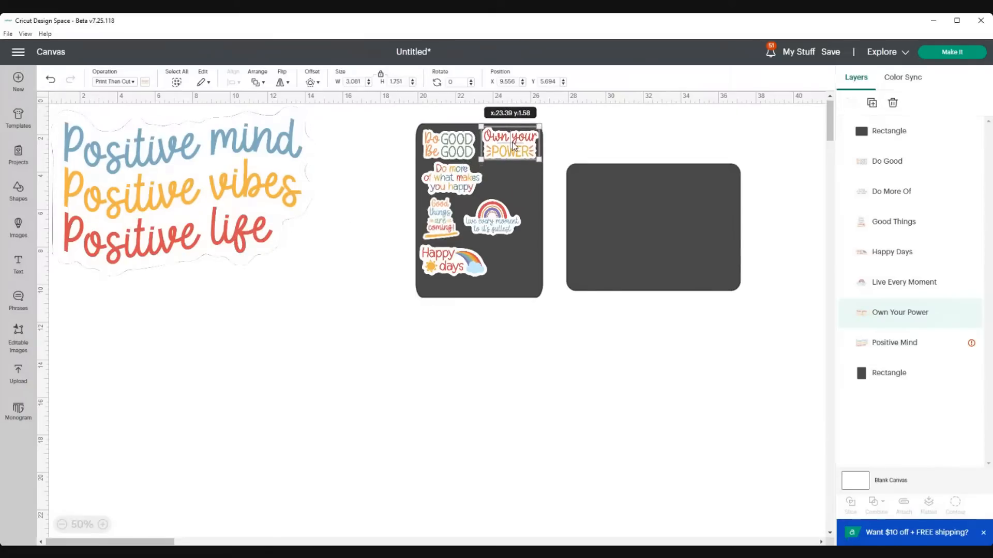
pyautogui.click(203, 155)
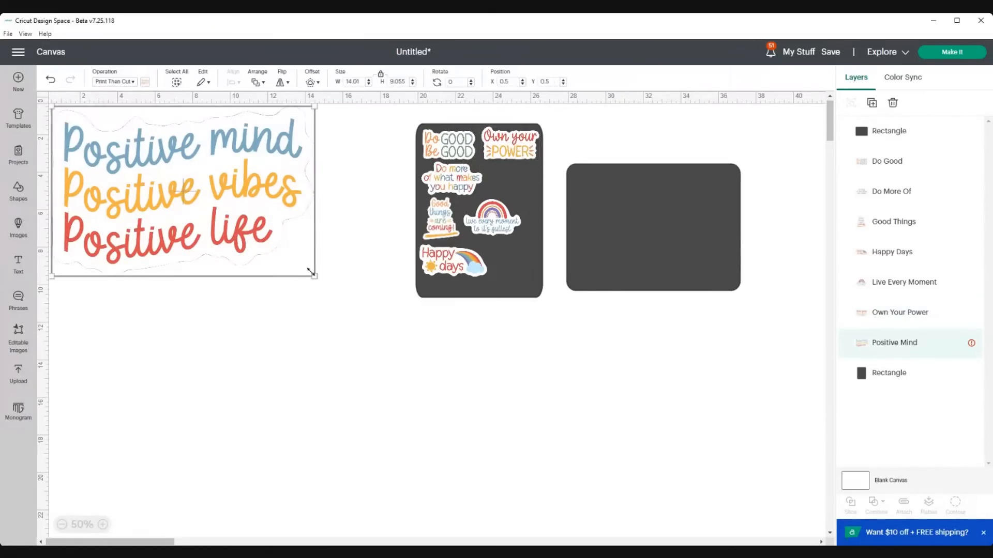
pyautogui.moveTo(310, 273); pyautogui.dragTo(520, 179)
# Step: Duplicate the Live Every Moment sticker and place the copy beside Happy Days on the portrait rectangle
pyautogui.click(491, 221)
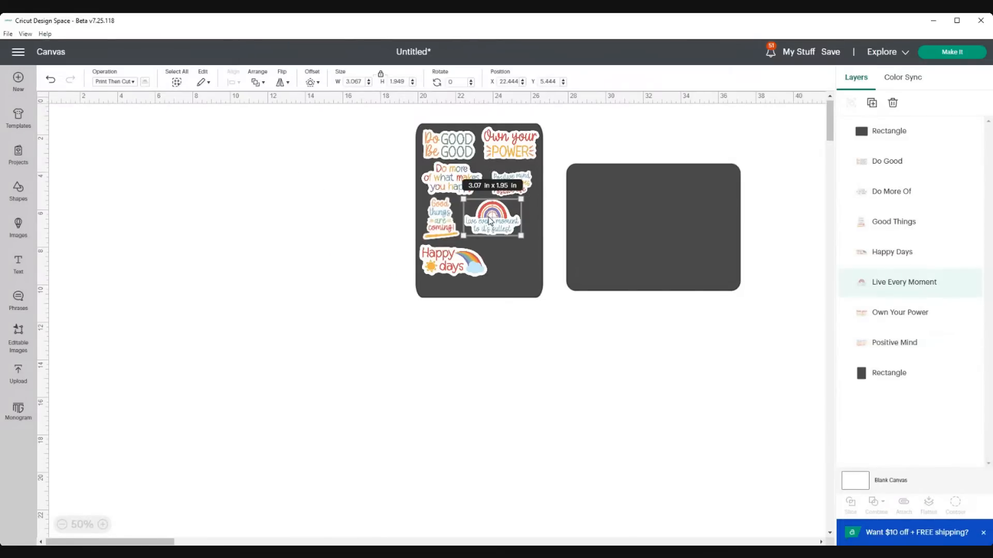
pyautogui.click(872, 102)
pyautogui.moveTo(128, 178); pyautogui.dragTo(514, 262)
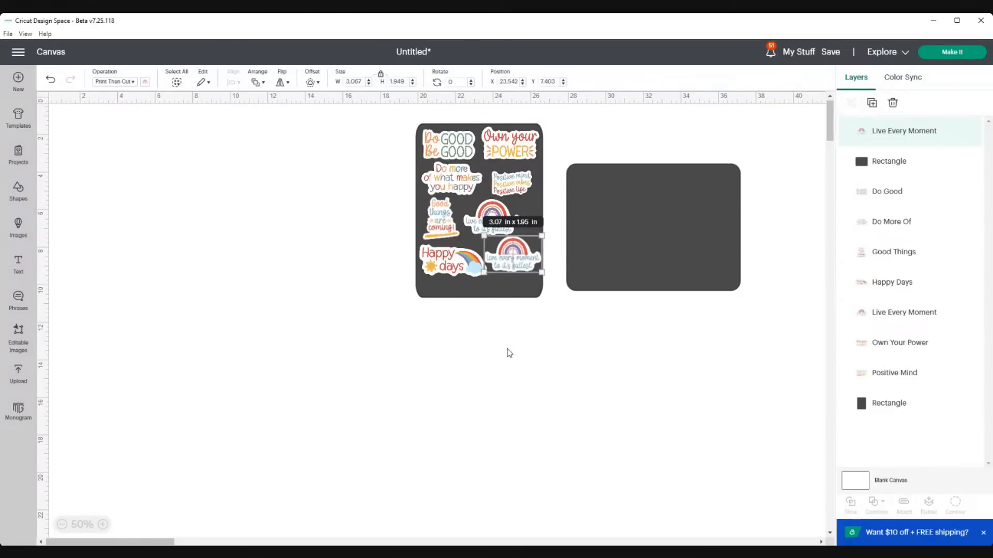
pyautogui.click(509, 352)
# Step: Duplicate the Do More Of sticker and move the copy to the lower edge of the portrait rectangle
pyautogui.click(446, 188)
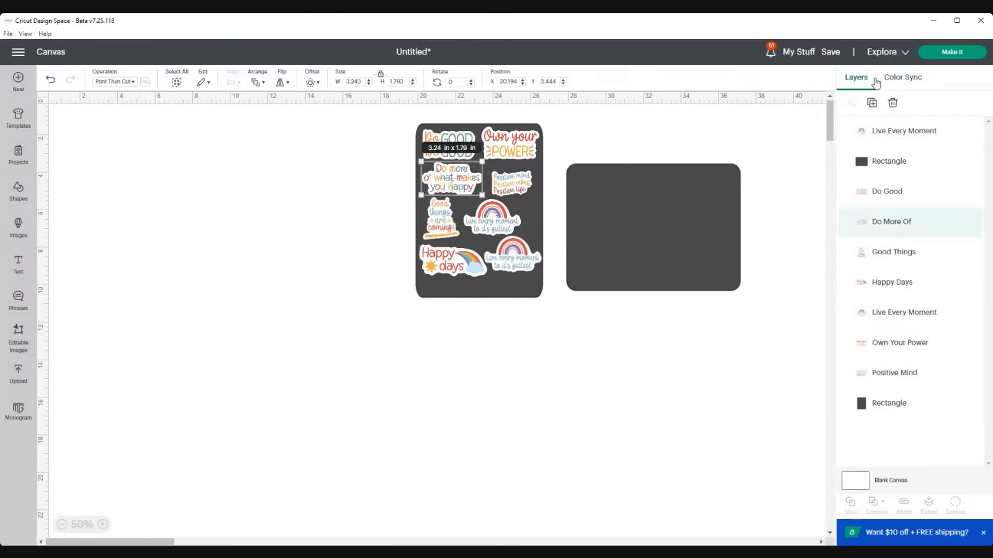
pyautogui.click(872, 103)
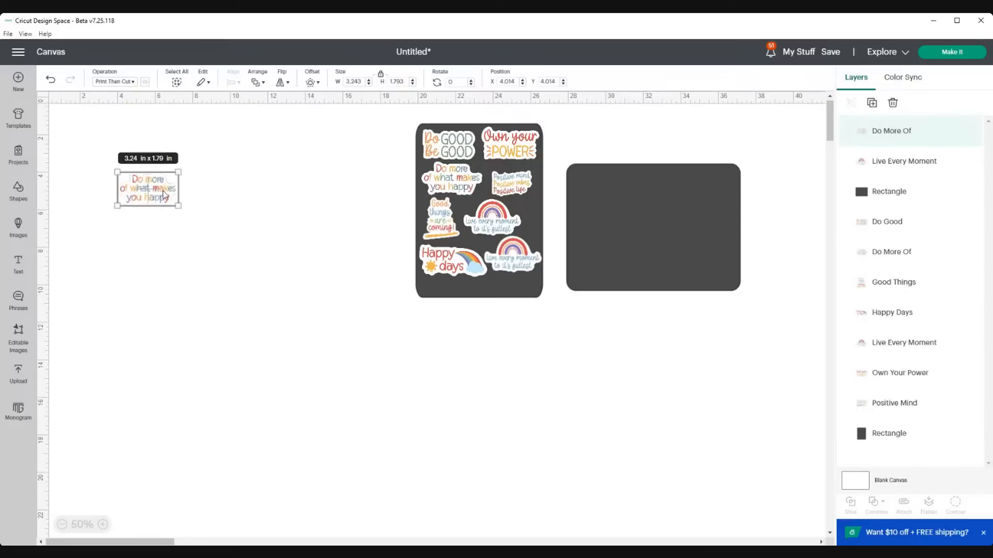
pyautogui.moveTo(163, 192); pyautogui.dragTo(492, 313)
# Step: Shrink the Live Every Moment copy to about 2.63 by 1.67 in and shift the original sticker left toward Good Things
pyautogui.click(514, 259)
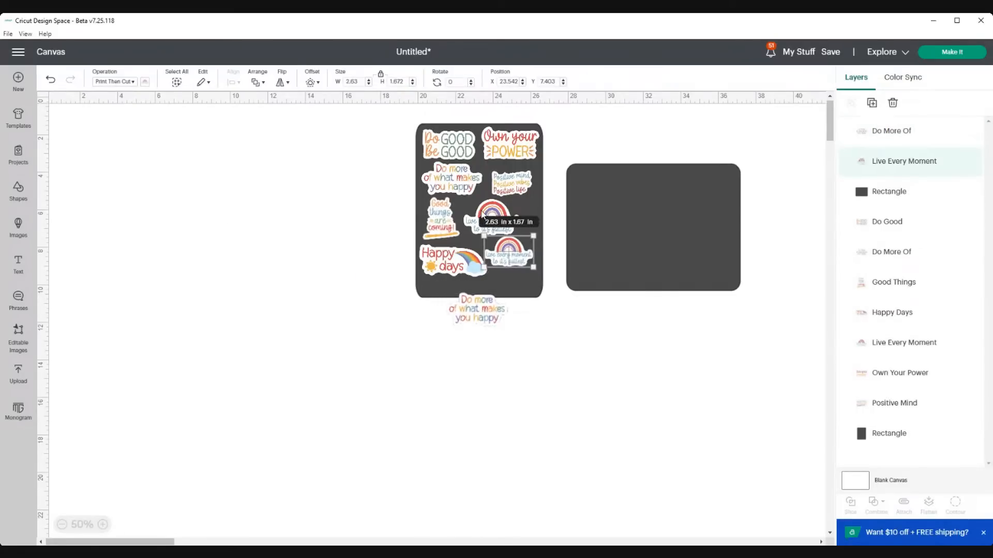
pyautogui.moveTo(485, 217); pyautogui.dragTo(484, 207)
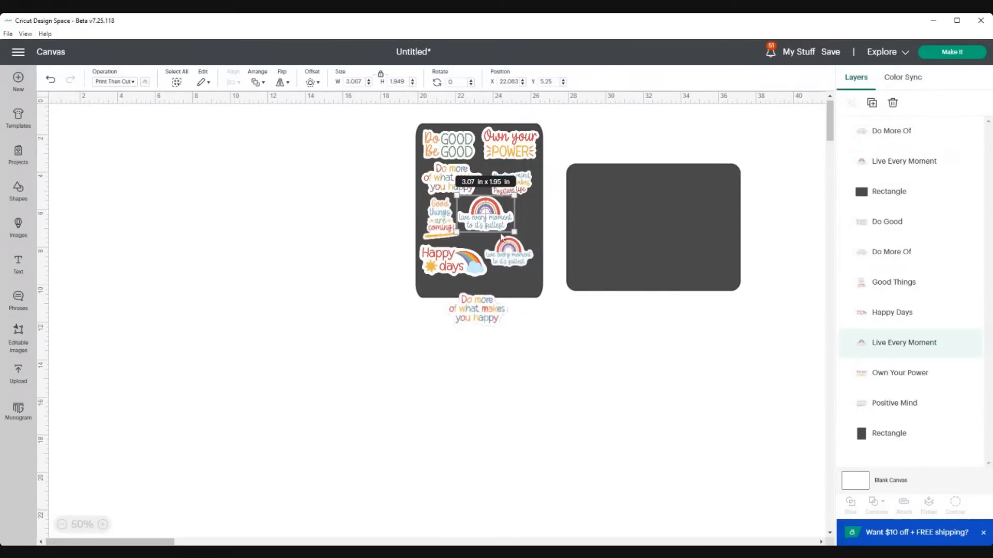
pyautogui.click(514, 256)
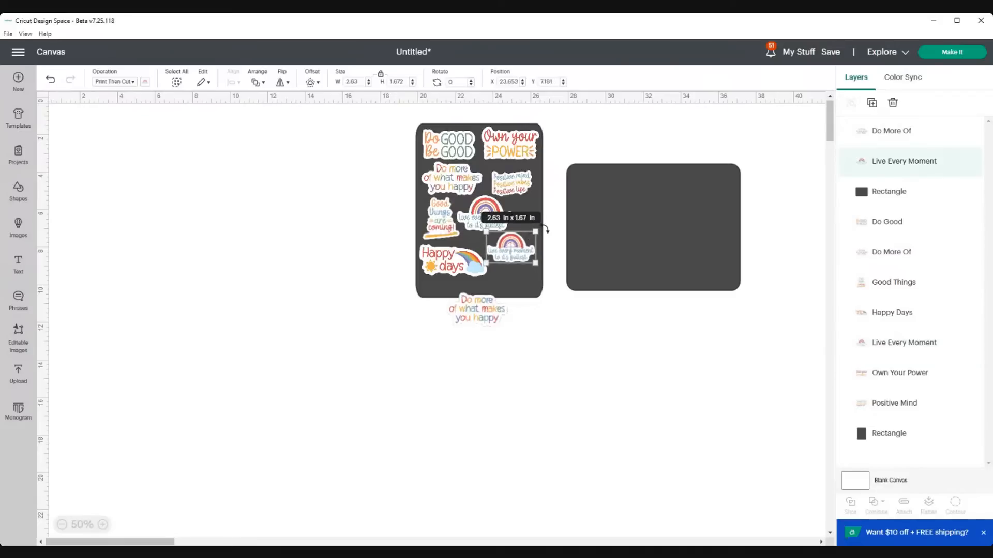
# Step: Rotate the Live Every Moment copy a quarter turn beside the original, and place the Do More Of copy beside Happy Days
pyautogui.moveTo(545, 230); pyautogui.dragTo(531, 203)
pyautogui.moveTo(511, 190); pyautogui.dragTo(489, 195)
pyautogui.moveTo(517, 257); pyautogui.dragTo(495, 224)
pyautogui.click(476, 231)
pyautogui.moveTo(487, 309); pyautogui.dragTo(528, 260)
pyautogui.click(515, 348)
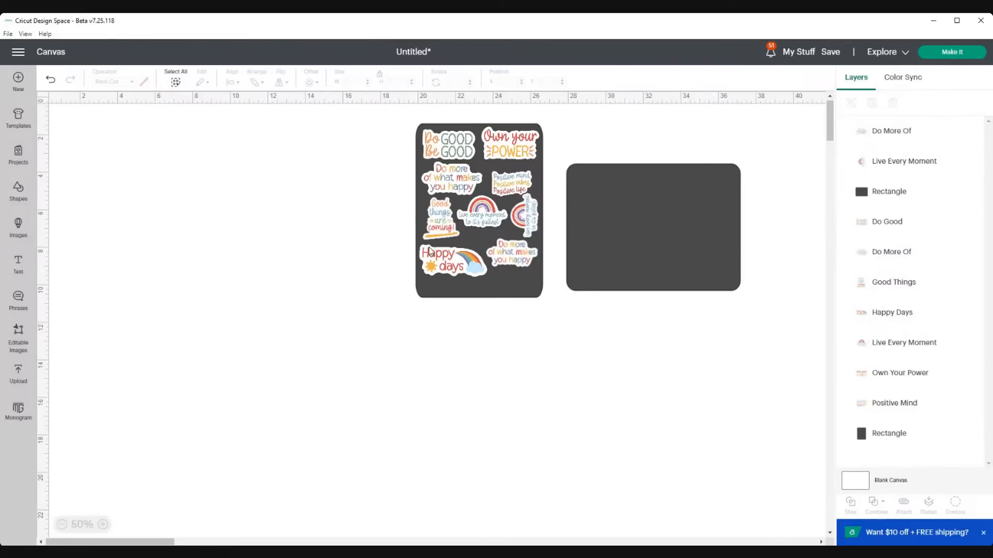
# Step: Duplicate the Do Good sticker and place a smaller copy below the Do More Of copy on the portrait rectangle
pyautogui.click(448, 152)
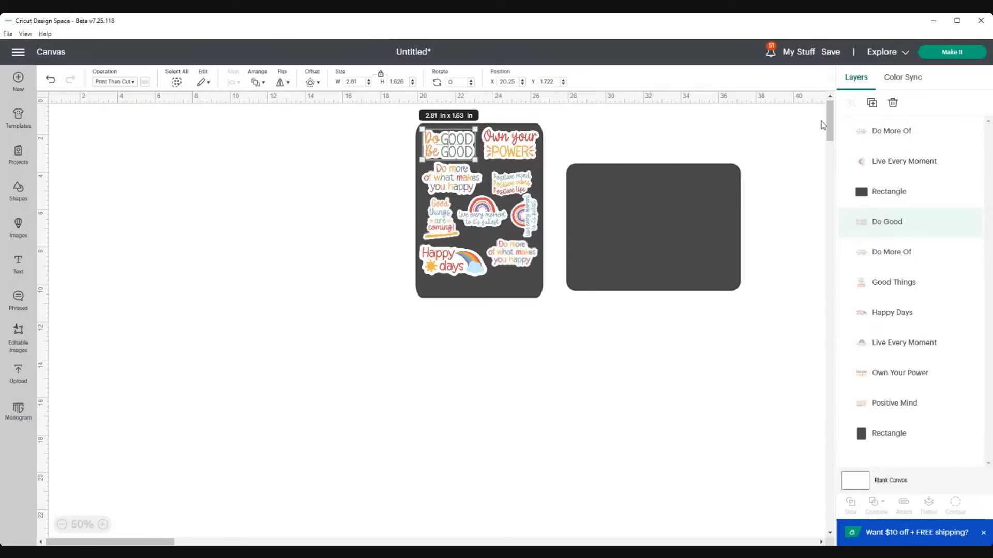
pyautogui.click(872, 103)
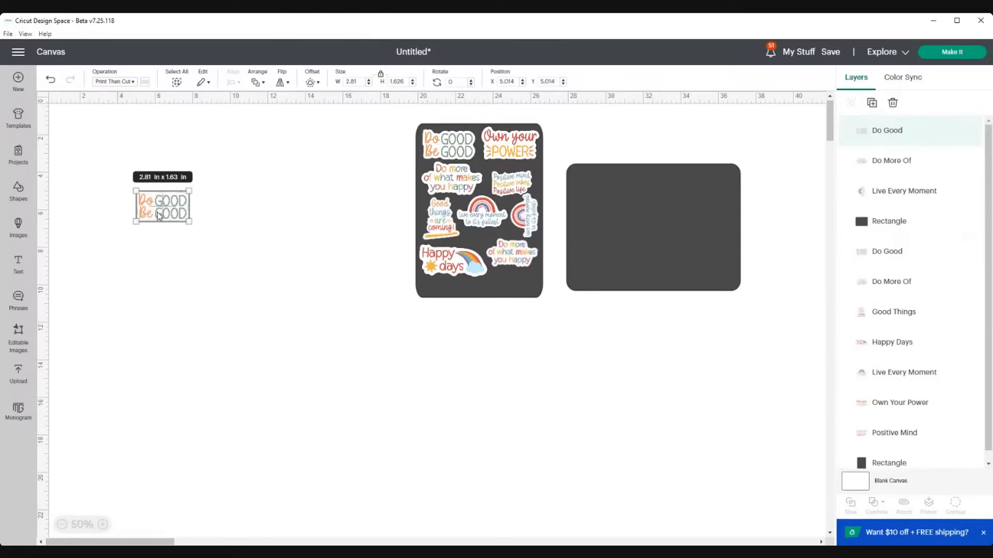
pyautogui.moveTo(189, 221); pyautogui.dragTo(459, 259)
pyautogui.click(510, 326)
pyautogui.click(508, 285)
# Step: Shrink the Happy Days sticker to about 2.61 by 1.25 in and place a smaller duplicate directly beneath it
pyautogui.click(455, 265)
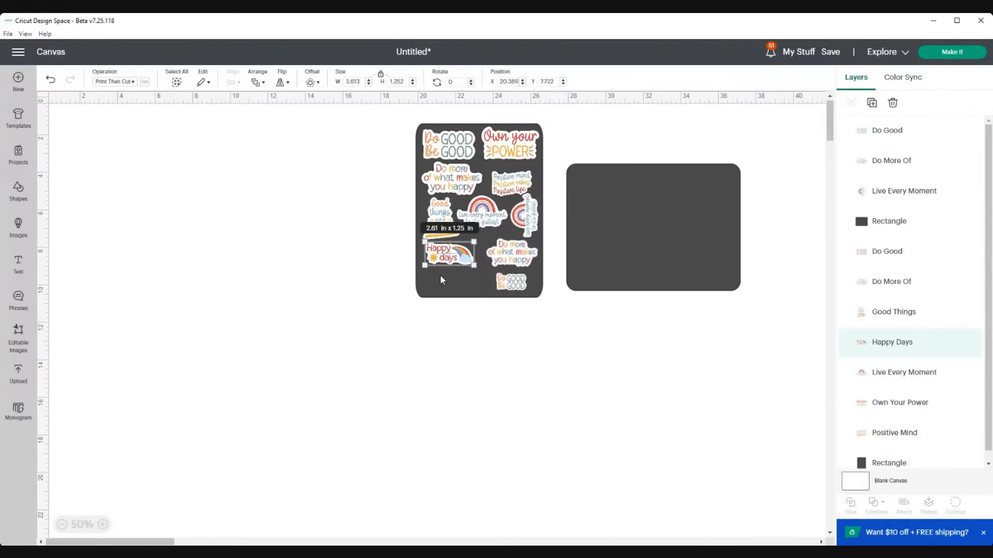
pyautogui.click(871, 105)
pyautogui.moveTo(200, 232); pyautogui.dragTo(456, 286)
pyautogui.click(435, 334)
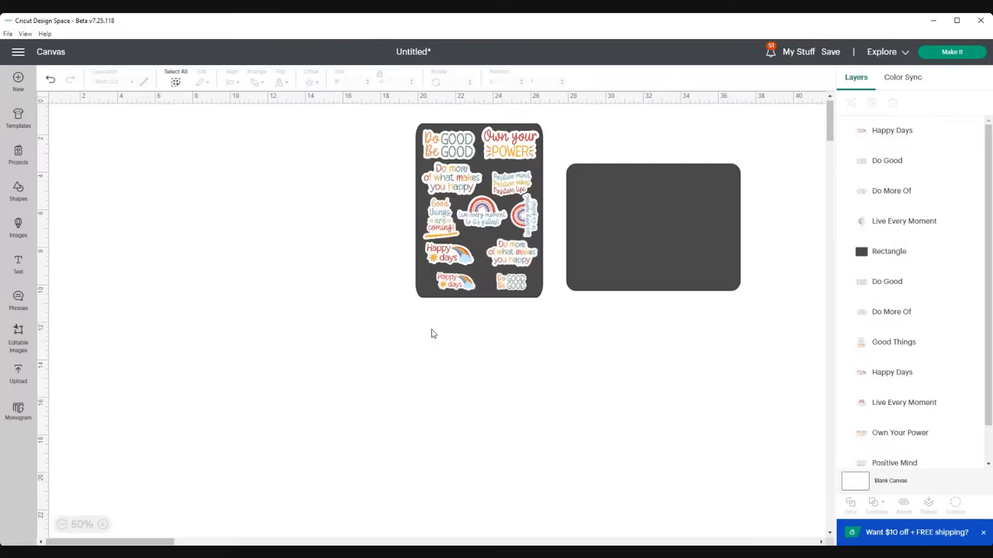
# Step: Move the portrait rectangle away from the stickers, then attach all the stickers together and shift the attached set left
pyautogui.moveTo(420, 278); pyautogui.dragTo(112, 346)
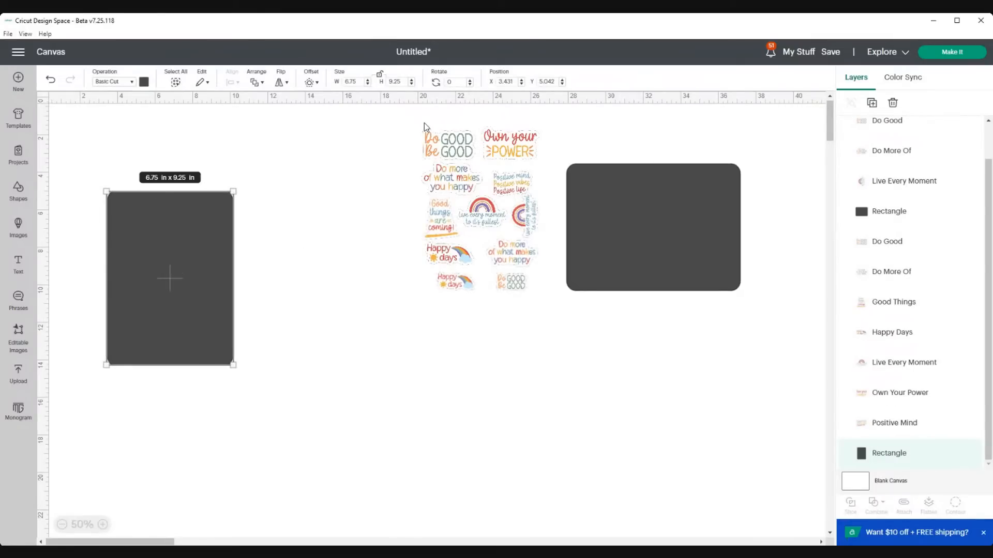
pyautogui.moveTo(414, 124); pyautogui.dragTo(545, 315)
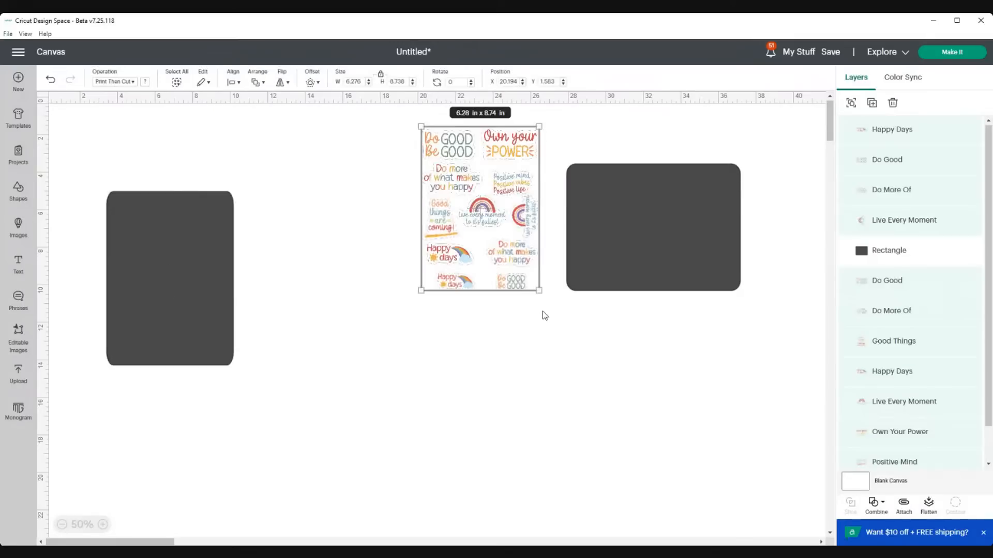
pyautogui.click(910, 509)
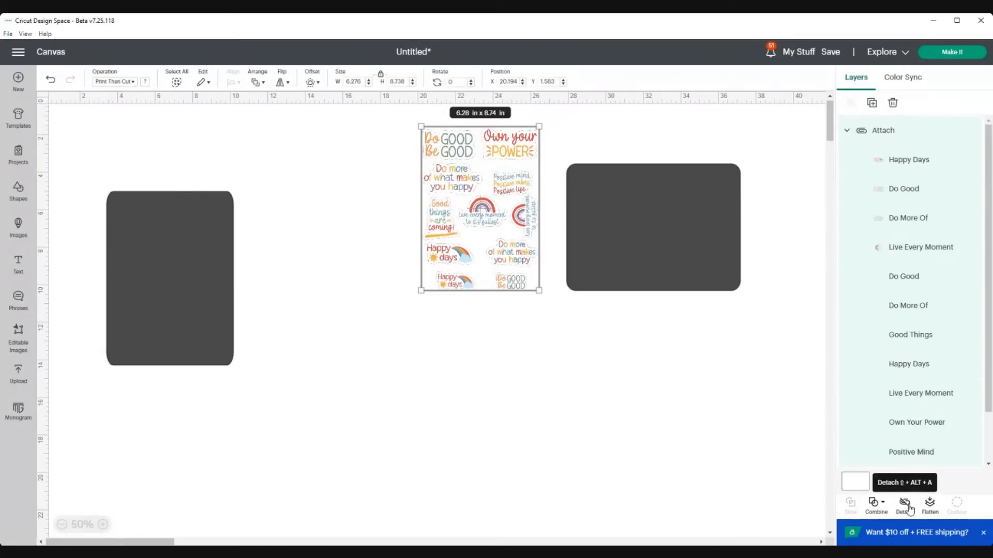
pyautogui.moveTo(498, 220); pyautogui.dragTo(425, 253)
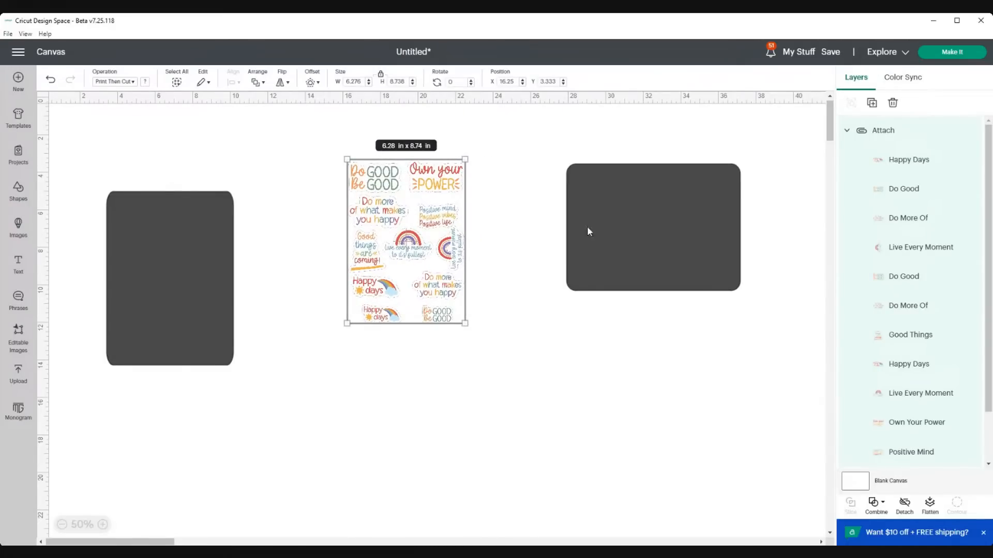
# Step: Delete the 6.75 by 9.25 in portrait rectangle and nudge the landscape rectangle slightly upward
pyautogui.moveTo(645, 216)
pyautogui.mouseDown()
pyautogui.moveTo(627, 218)
pyautogui.moveTo(647, 212)
pyautogui.mouseUp()
pyautogui.click(163, 280)
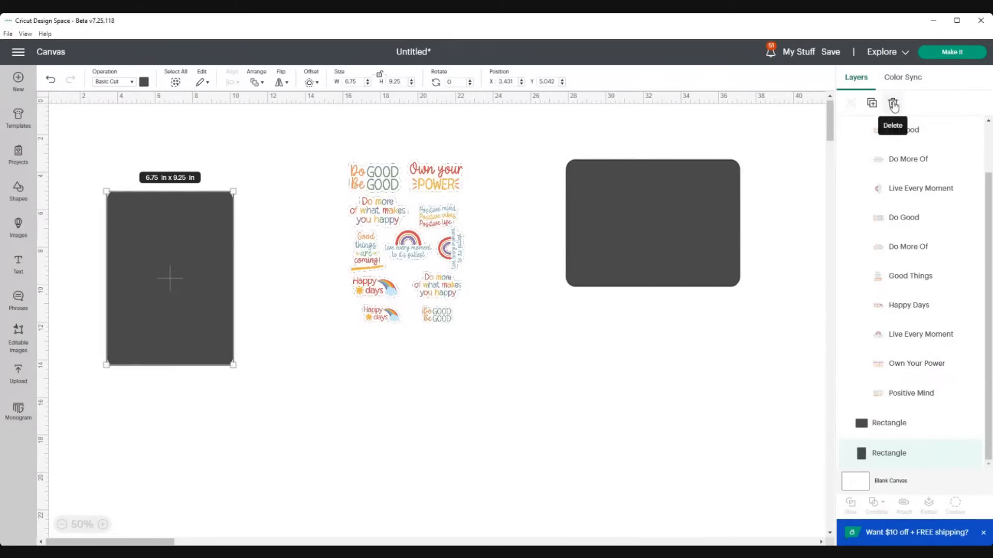
pyautogui.moveTo(180, 248); pyautogui.dragTo(189, 249)
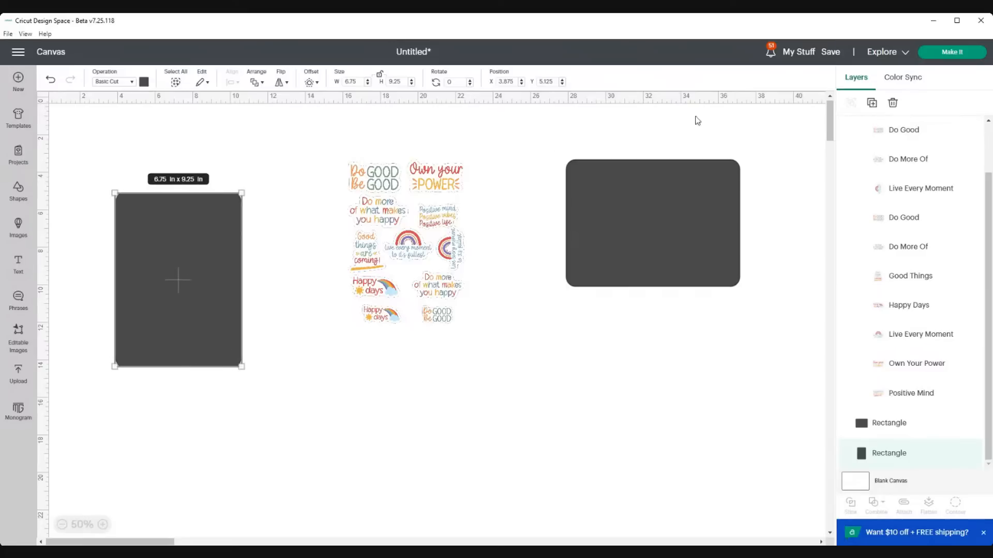
pyautogui.click(887, 111)
pyautogui.click(623, 212)
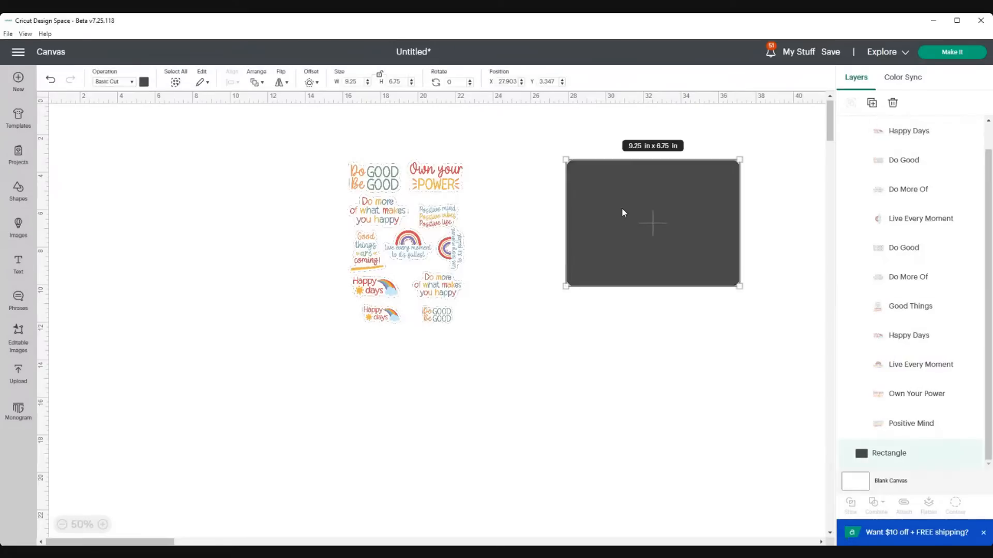
pyautogui.click(391, 227)
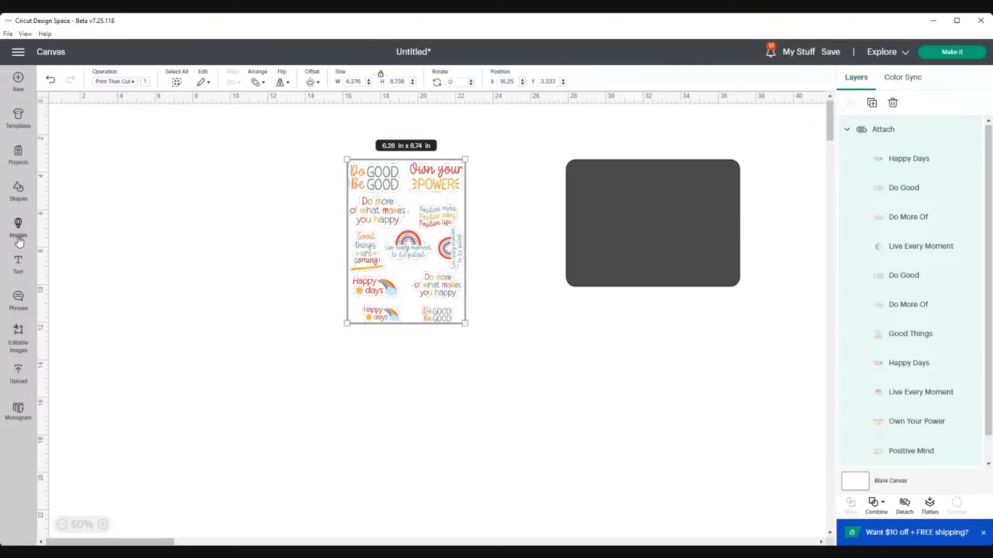
# Step: Add a centered three-line text with a first name, "loves", and a second first name
pyautogui.click(18, 264)
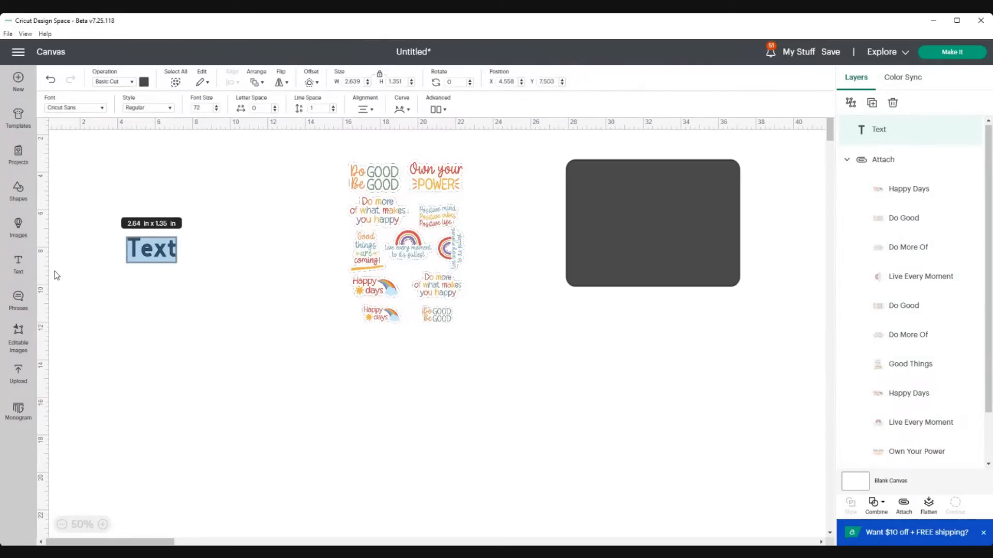
pyautogui.write('Delonda')
pyautogui.press('Return')
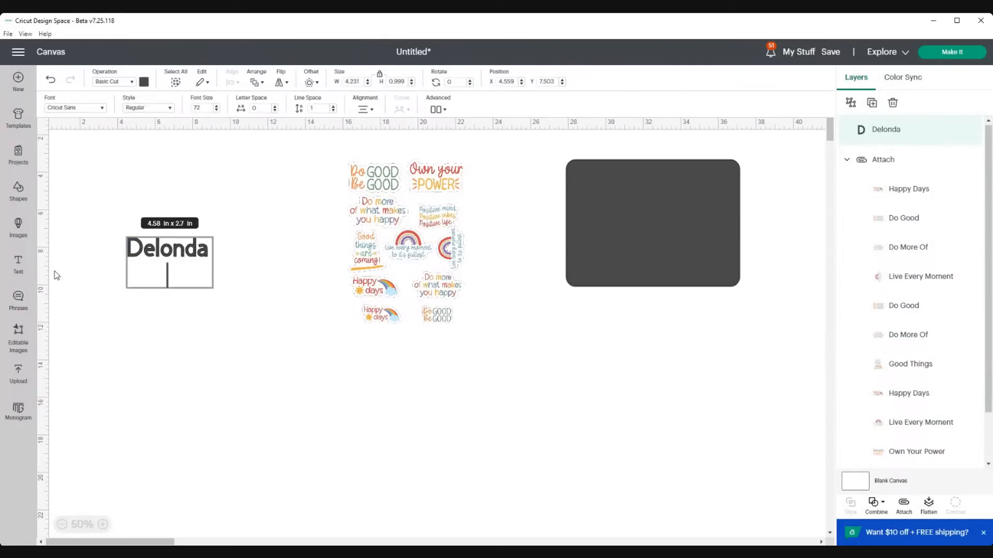
pyautogui.write('loves')
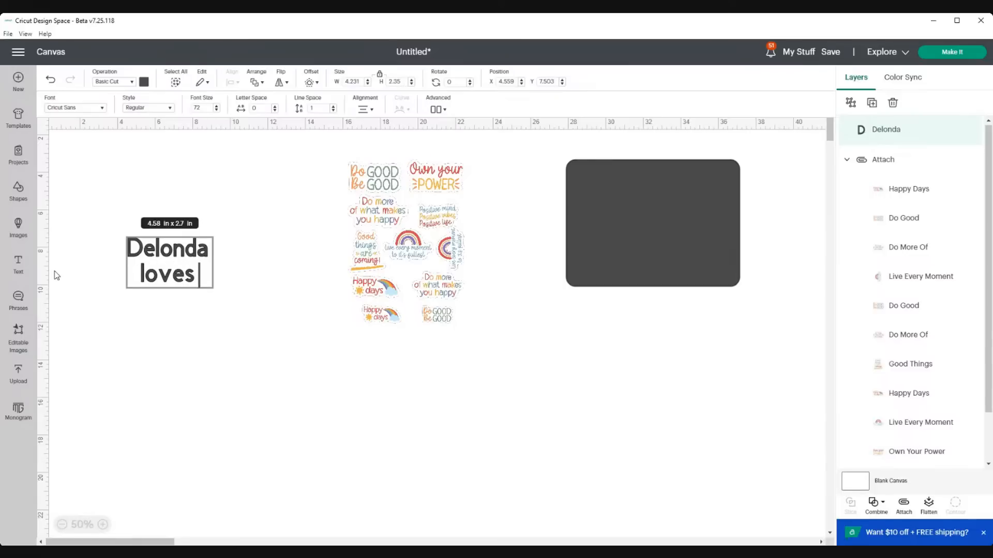
pyautogui.press('Return')
pyautogui.write('Peterr')
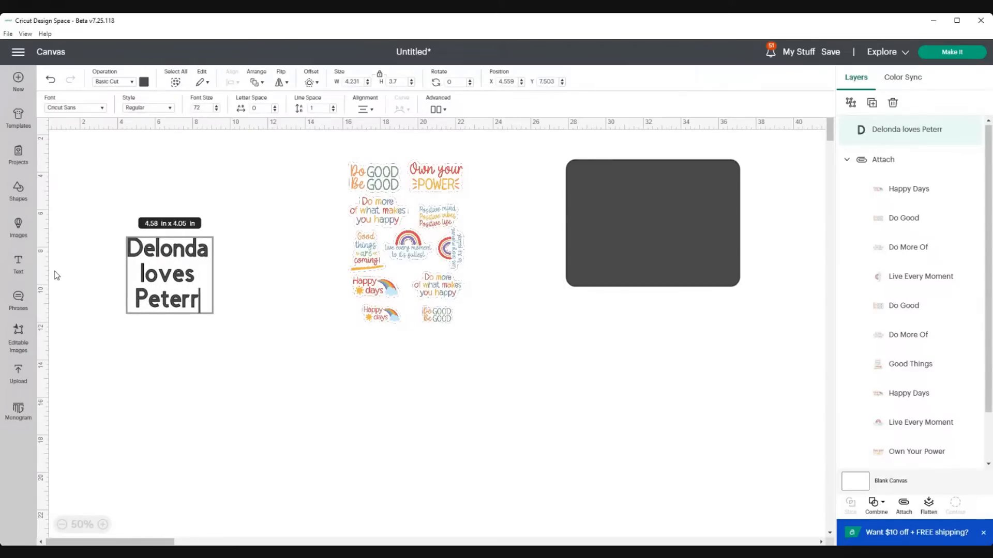
pyautogui.press('BackSpace')
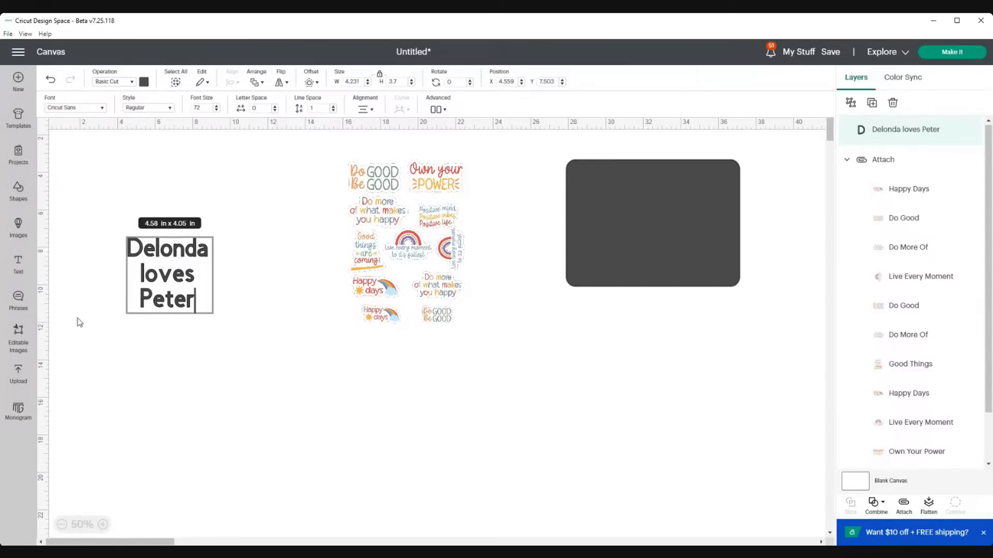
pyautogui.click(164, 368)
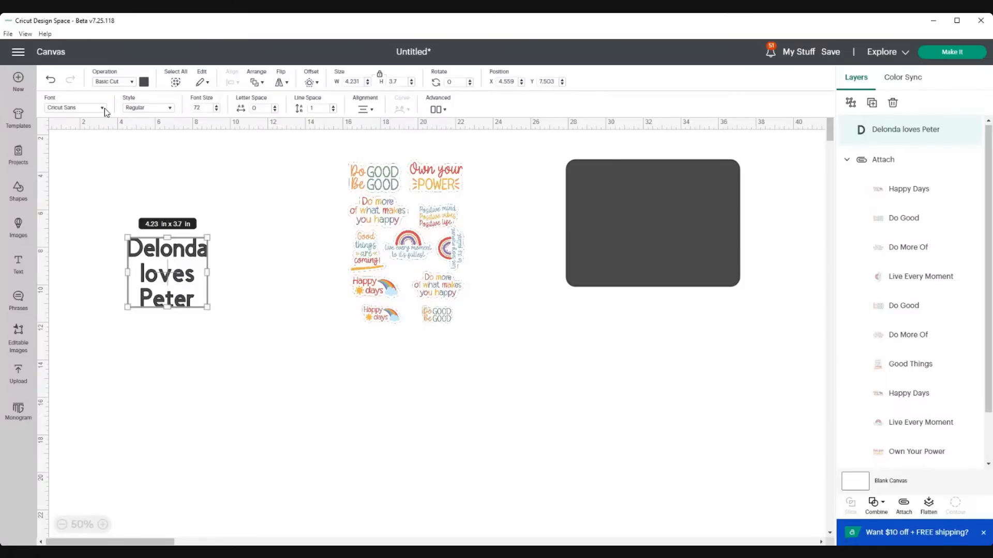
# Step: Color the three-line name text purple
pyautogui.click(143, 82)
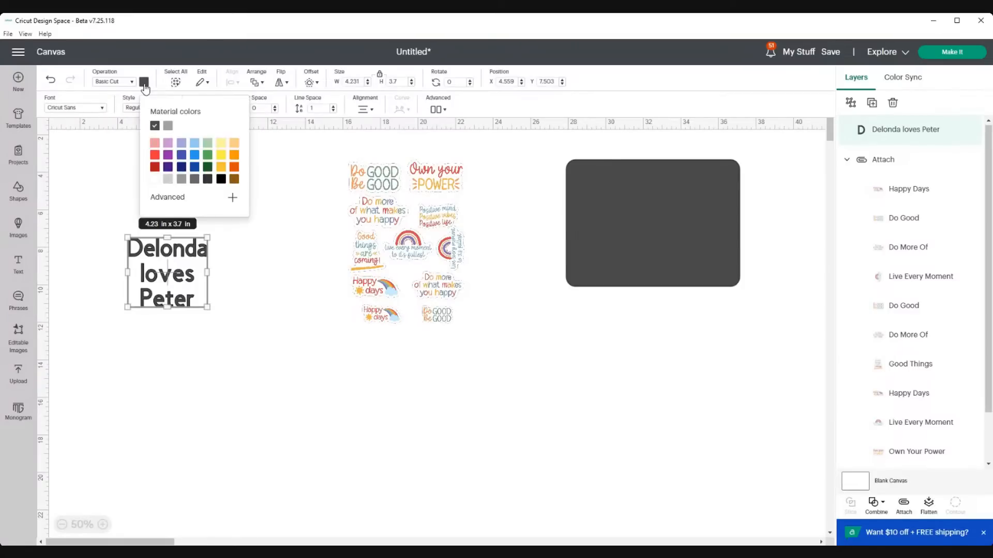
pyautogui.click(168, 155)
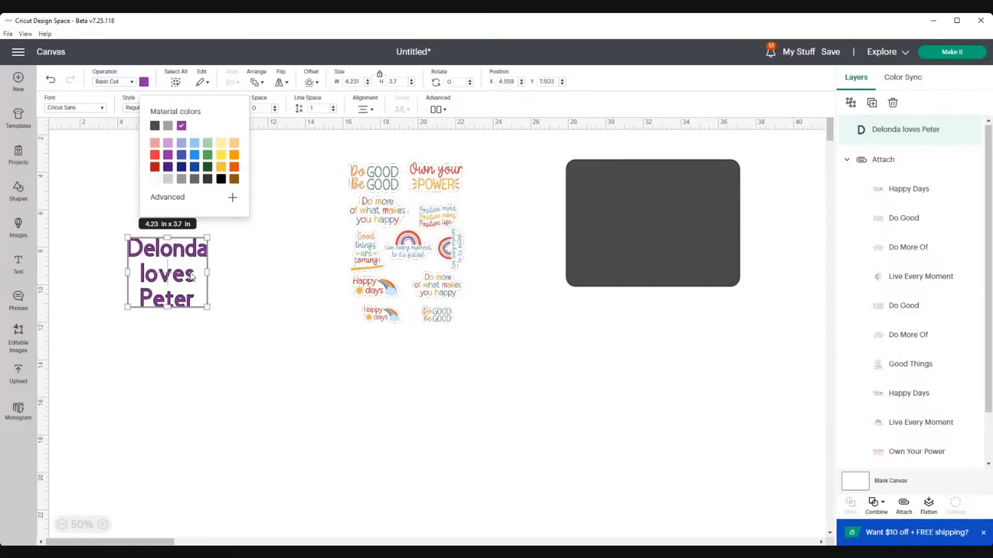
pyautogui.click(228, 293)
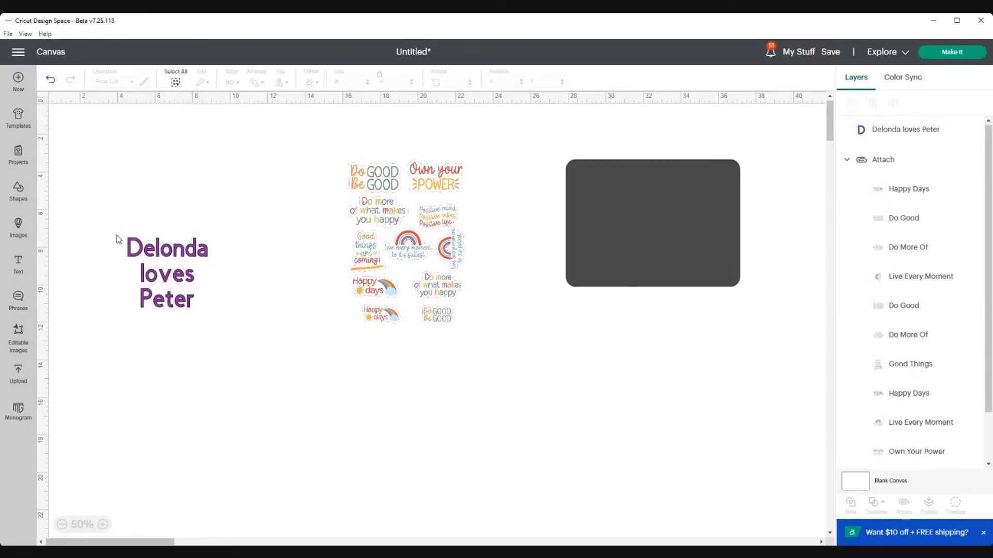
# Step: Create a welded 0.181 in offset with rounded corners around the name text
pyautogui.moveTo(115, 237); pyautogui.dragTo(218, 321)
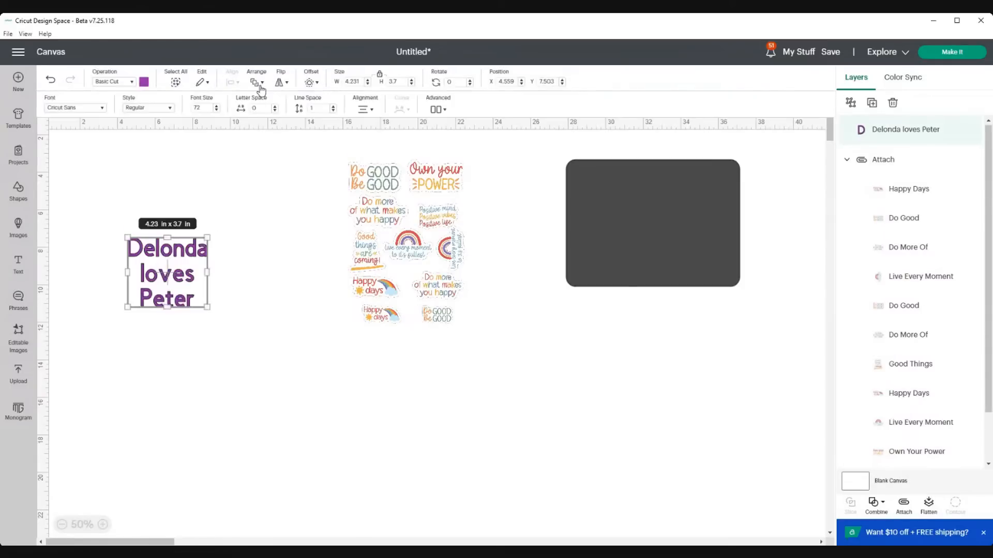
pyautogui.click(310, 82)
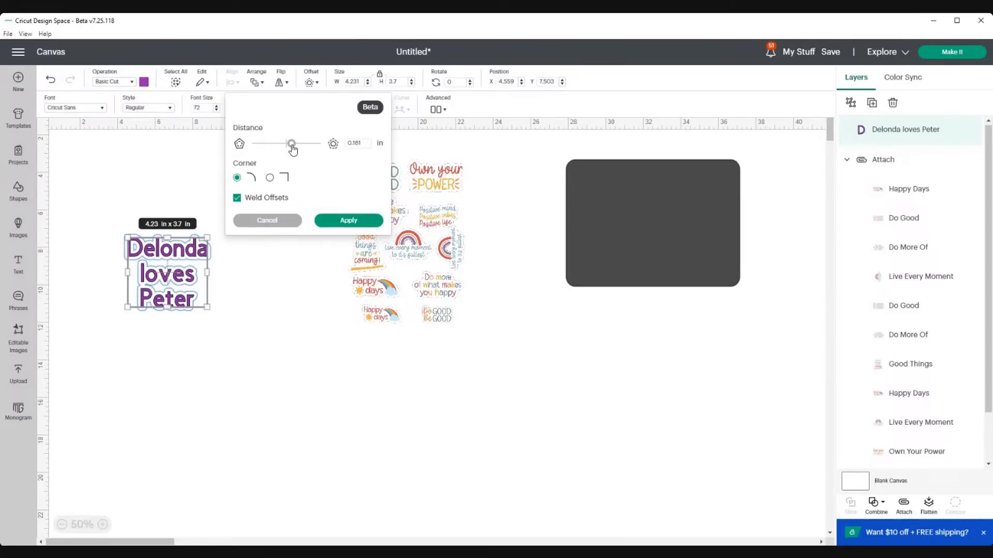
pyautogui.click(348, 221)
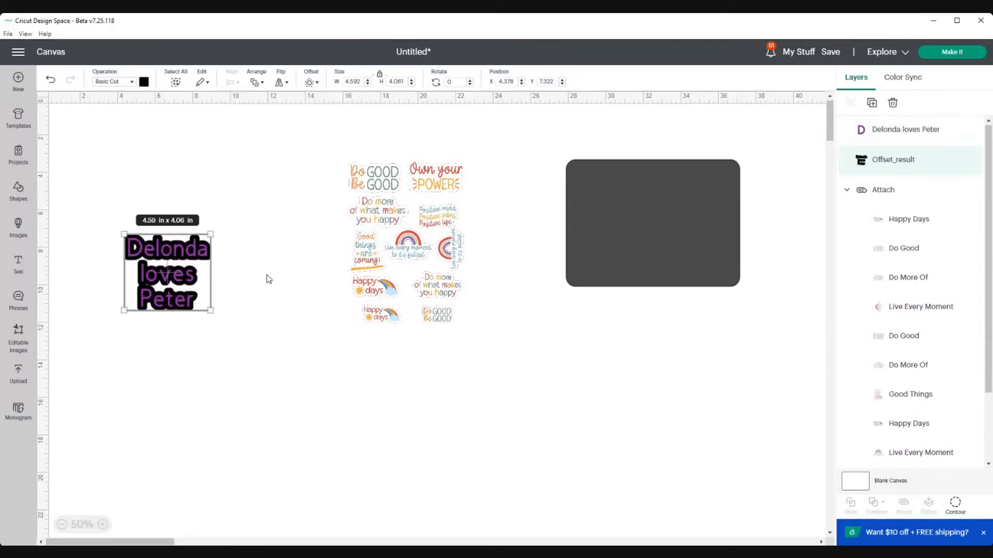
pyautogui.click(268, 279)
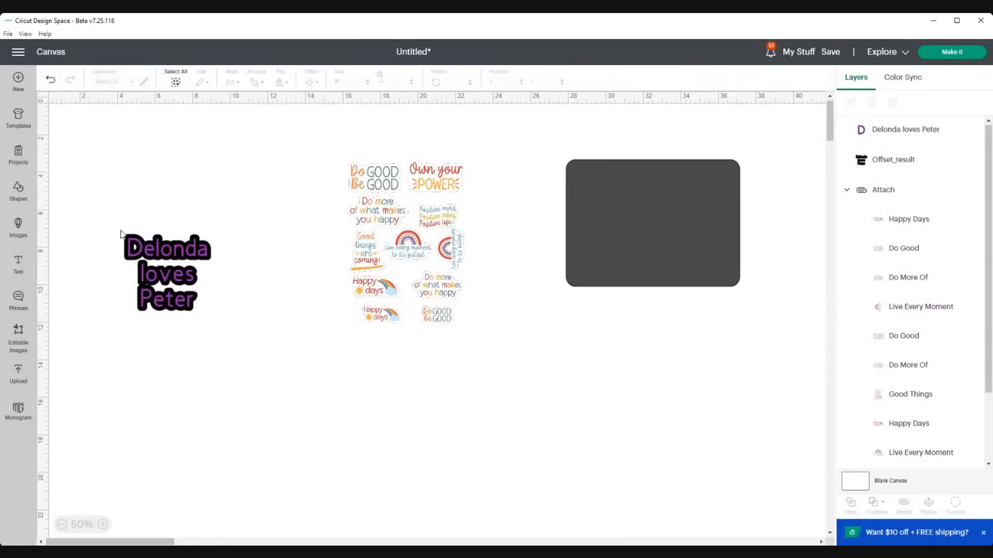
# Step: Add a second welded 0.181 in offset around the text and its black offset, and color it red
pyautogui.moveTo(120, 230); pyautogui.dragTo(226, 337)
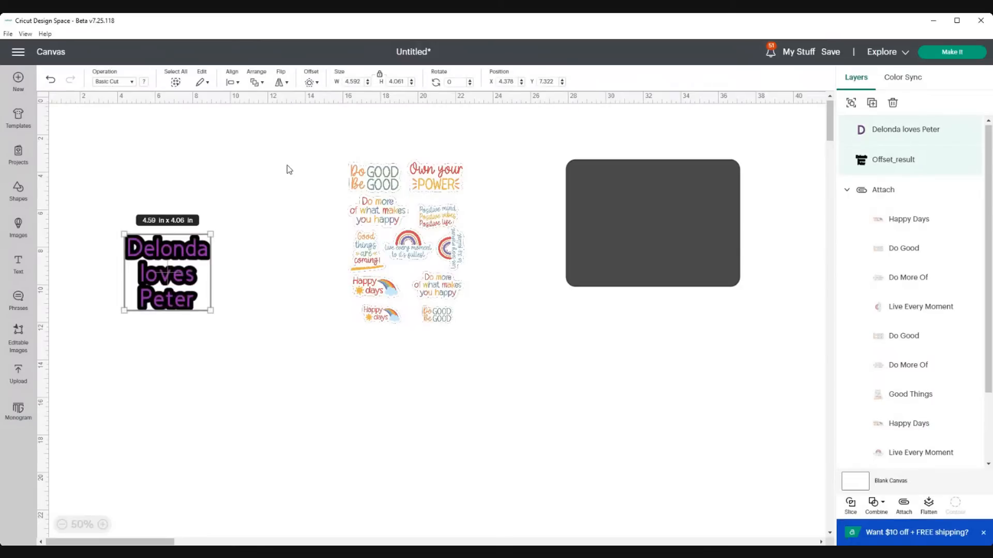
pyautogui.click(316, 83)
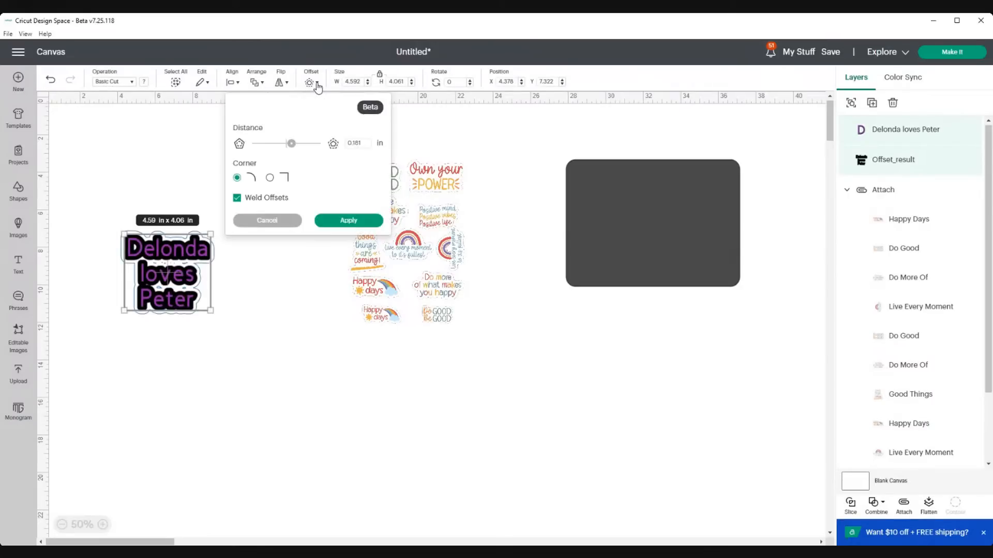
pyautogui.click(343, 222)
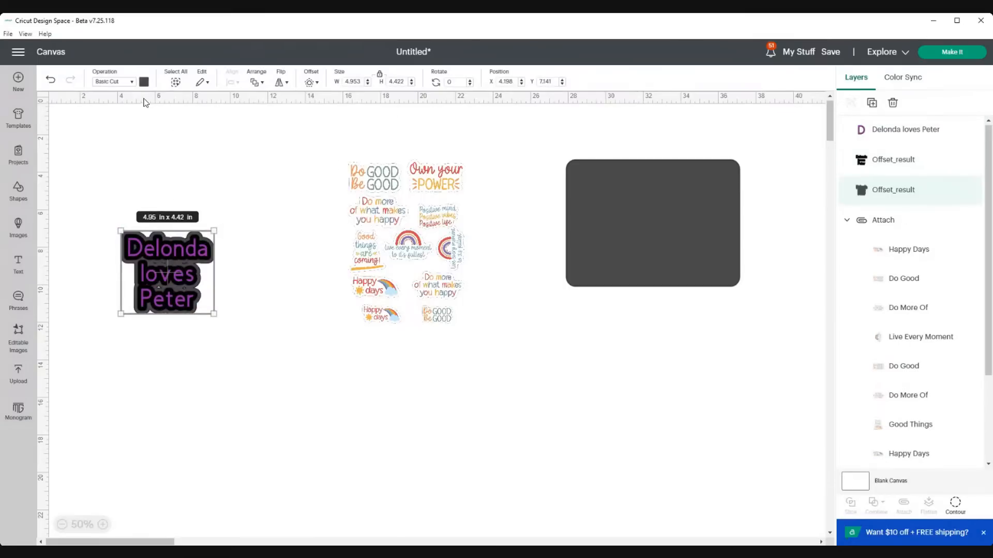
pyautogui.click(144, 82)
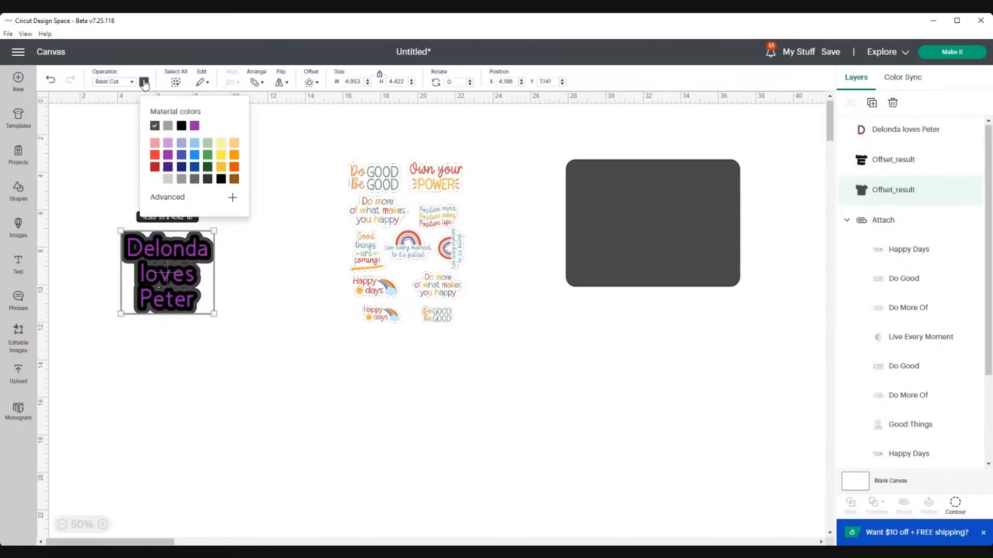
pyautogui.click(156, 156)
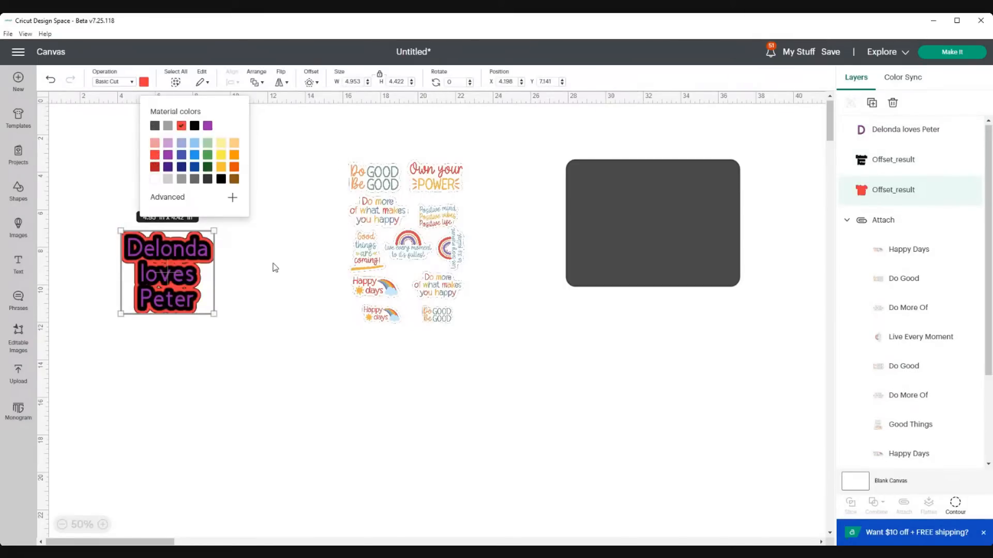
pyautogui.click(273, 264)
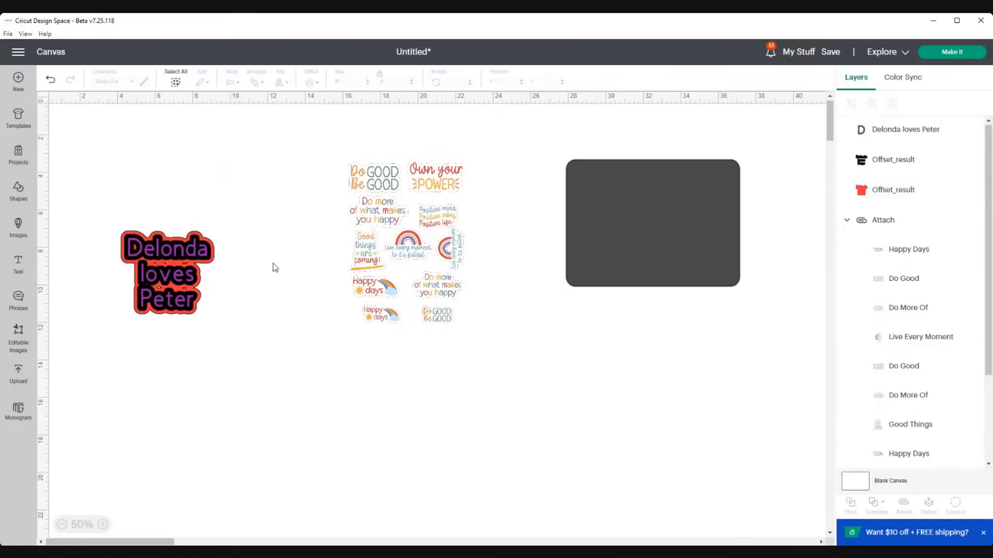
# Step: Change the color of the name text to white
pyautogui.click(892, 139)
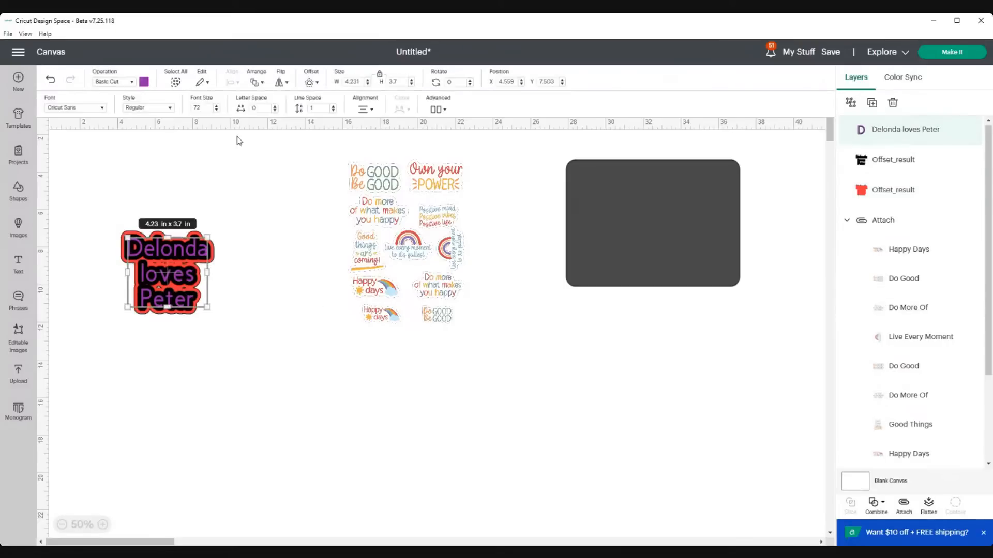
pyautogui.click(144, 83)
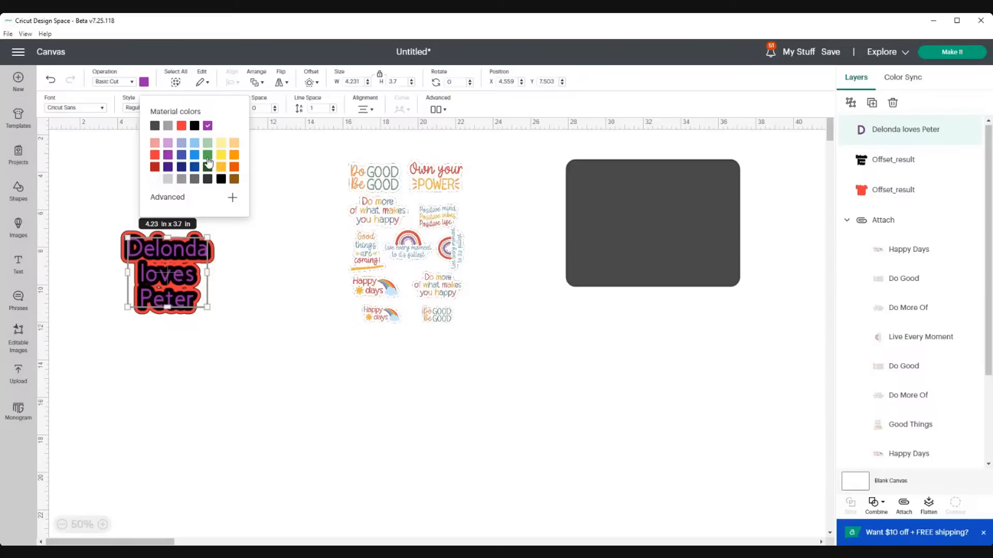
pyautogui.click(154, 179)
pyautogui.click(240, 255)
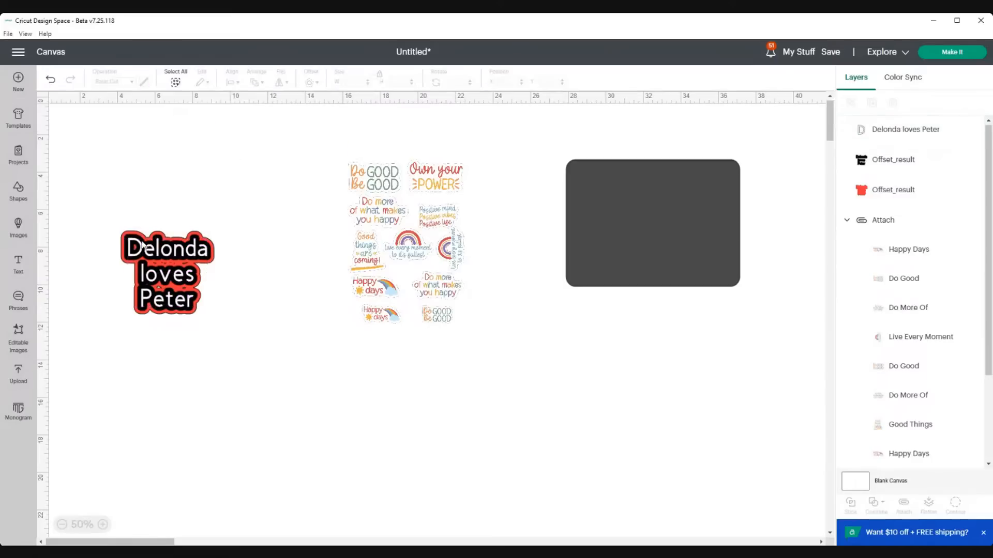
# Step: Flatten the name text with both offsets and place it at about 3.34 × 2.98 in on the dark rectangle's upper-left area
pyautogui.moveTo(107, 217); pyautogui.dragTo(222, 334)
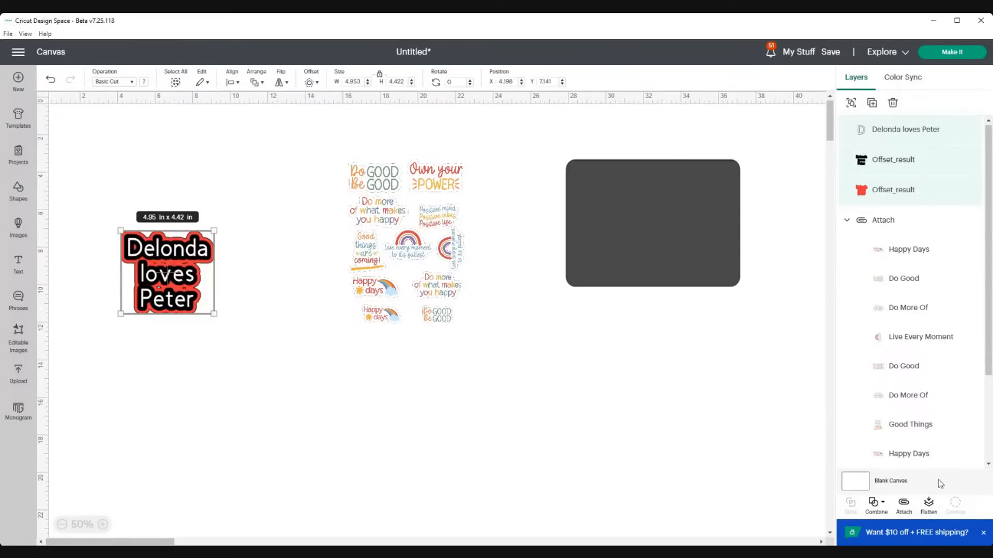
pyautogui.click(929, 504)
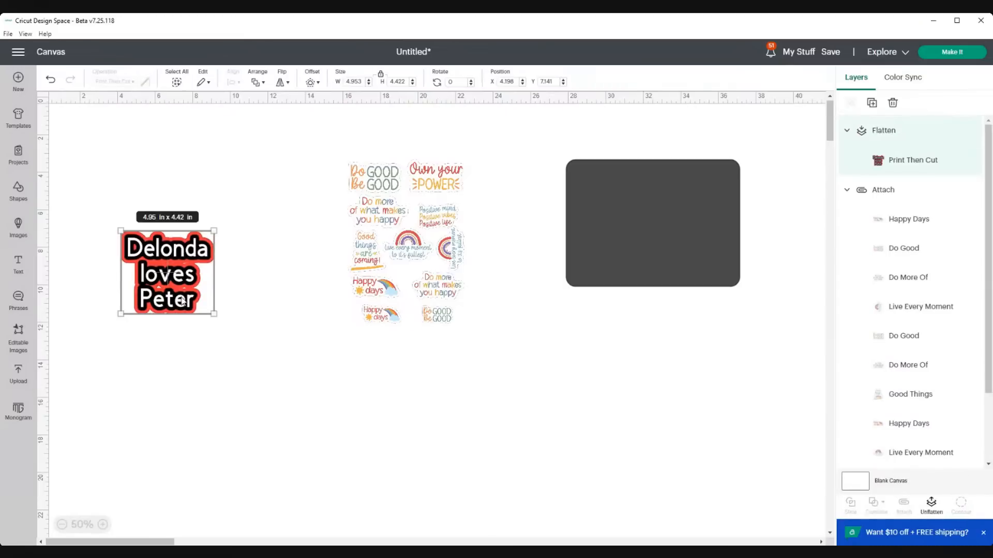
pyautogui.moveTo(214, 313); pyautogui.dragTo(183, 287)
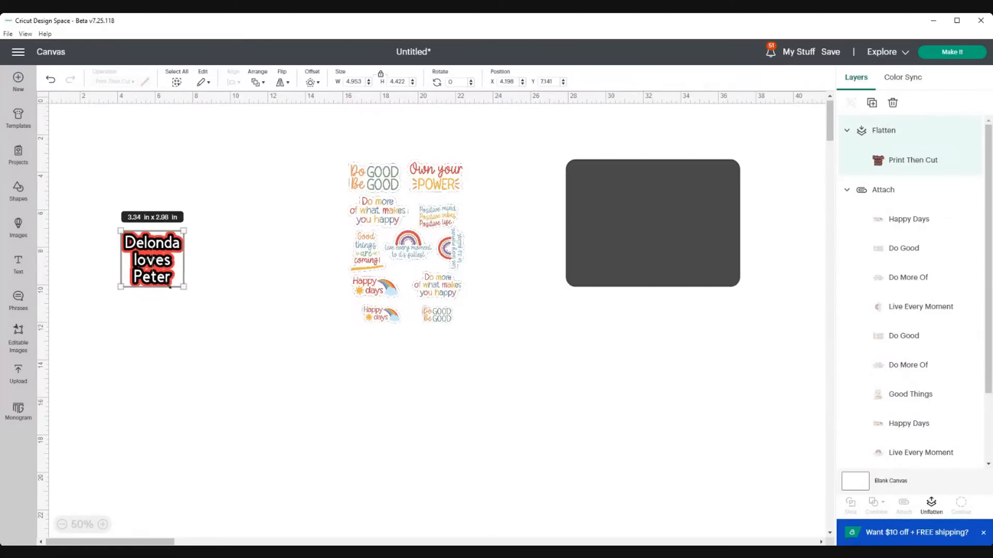
pyautogui.moveTo(160, 252); pyautogui.dragTo(627, 213)
pyautogui.click(544, 338)
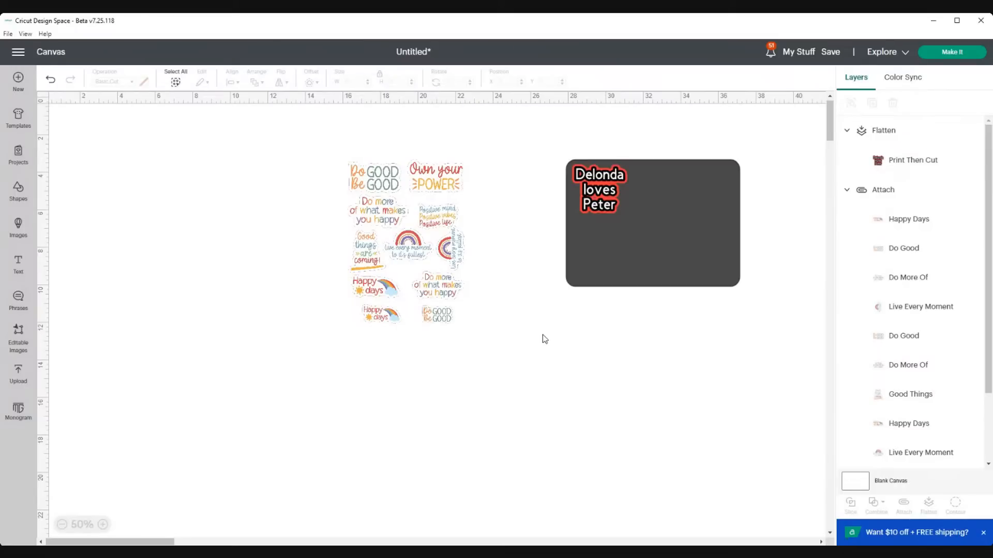
# Step: Search the image library for "cutie" and add the solid green Annoyed Cricut Cutie to the canvas, left of the sticker sheet
pyautogui.click(18, 227)
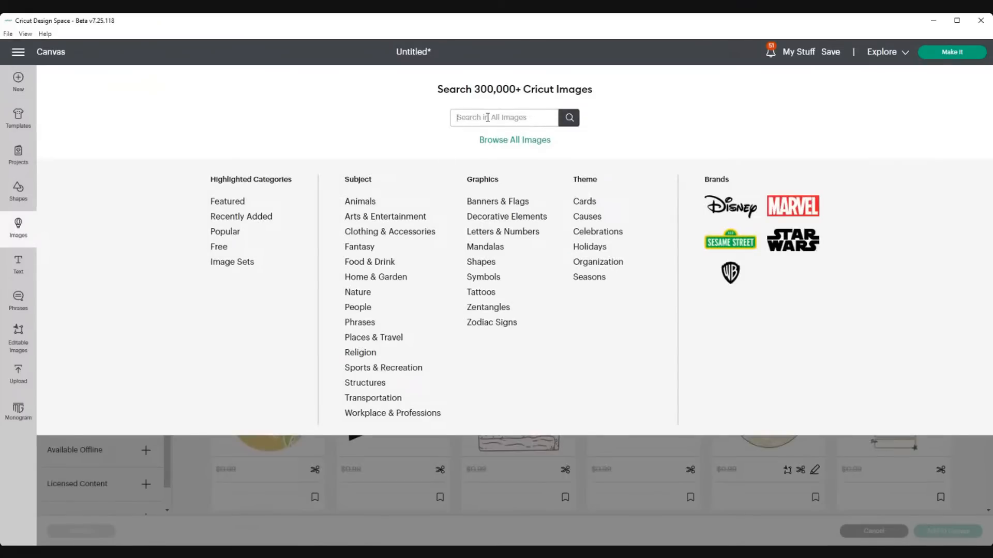
pyautogui.write('cutie')
pyautogui.press('Return')
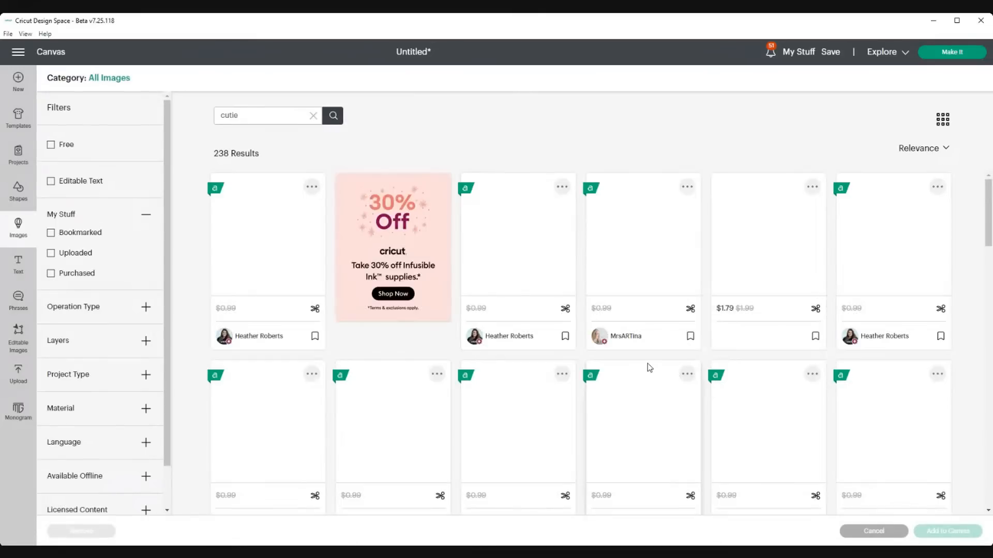
pyautogui.scroll(-5, 648, 364)
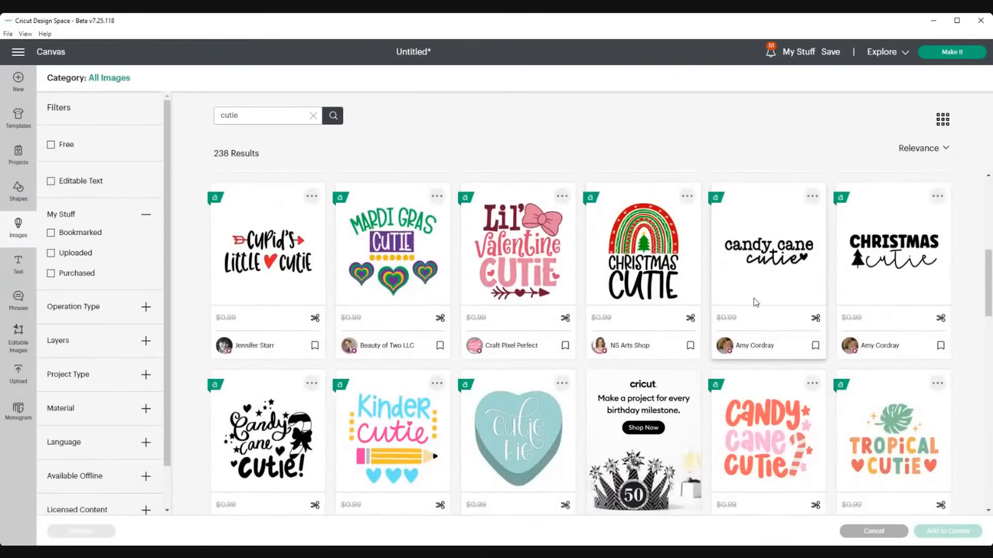
pyautogui.scroll(-4, 784, 349)
pyautogui.scroll(-10, 818, 380)
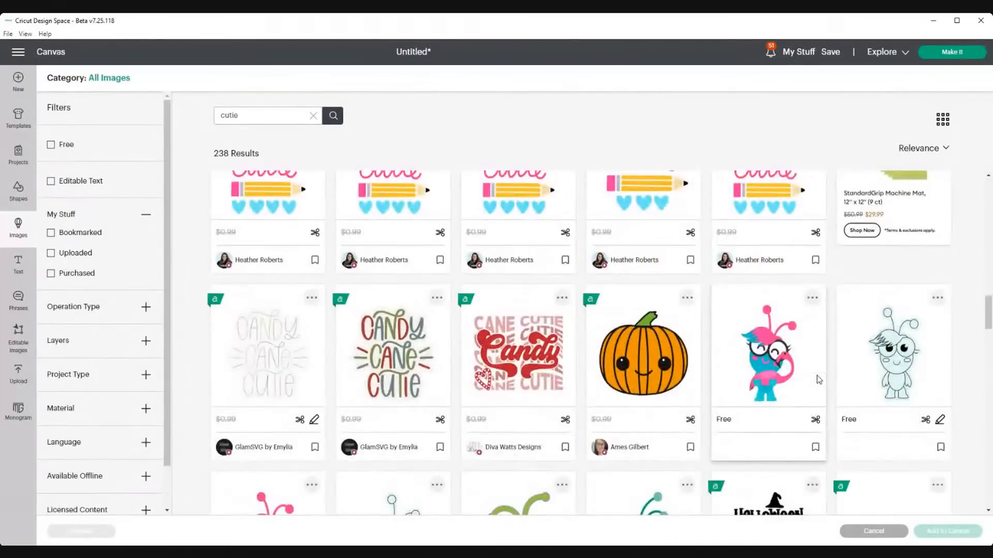
pyautogui.scroll(-3, 818, 381)
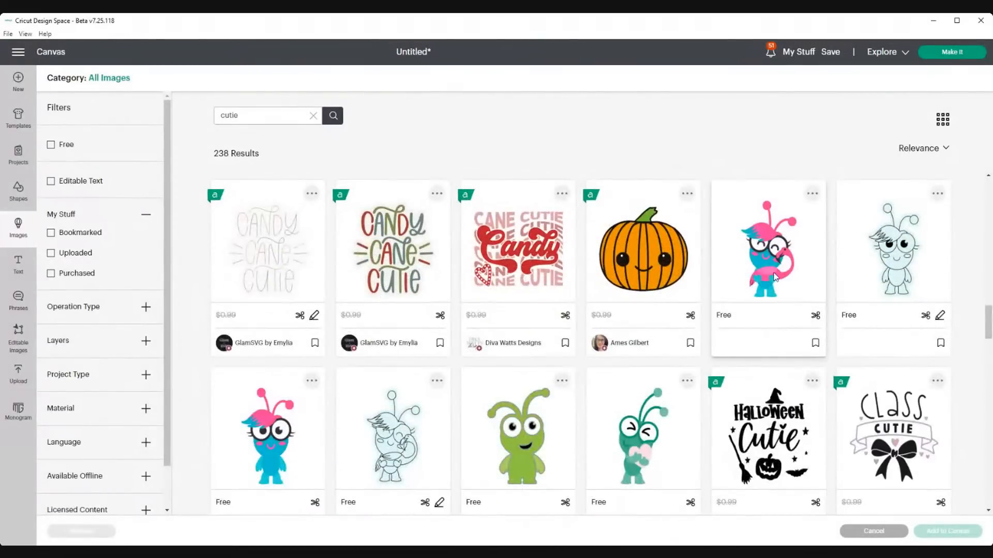
pyautogui.scroll(-9, 781, 265)
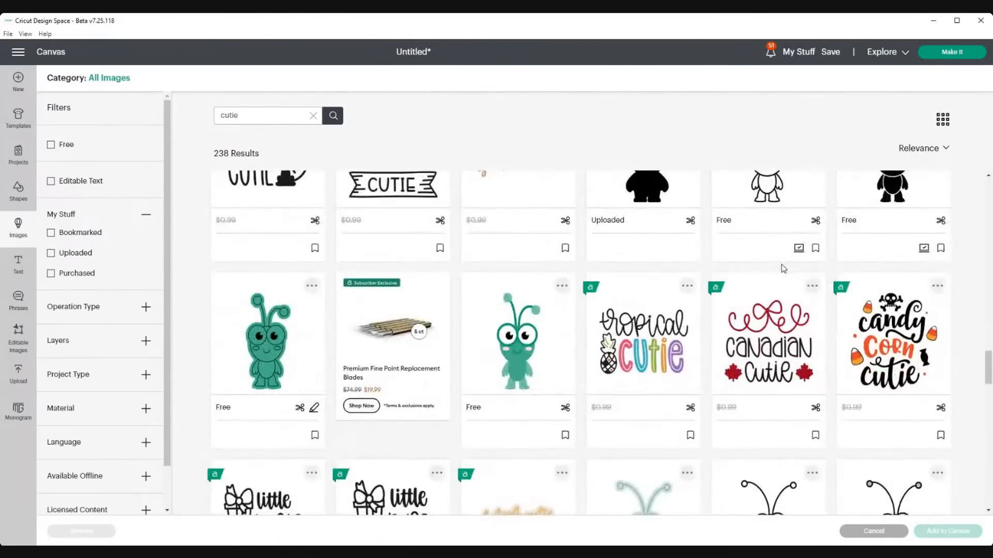
pyautogui.scroll(-8, 781, 265)
pyautogui.scroll(-15, 781, 265)
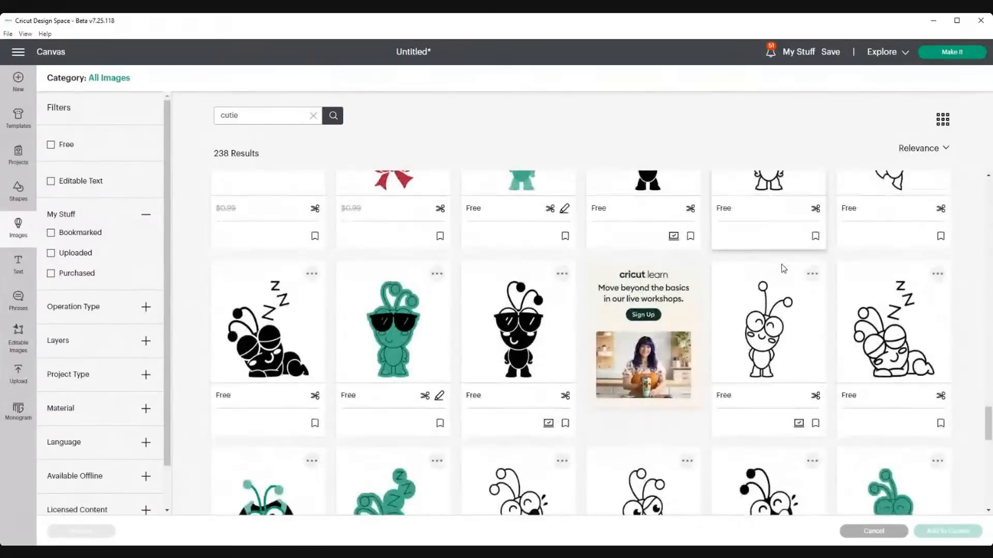
pyautogui.scroll(-12, 781, 264)
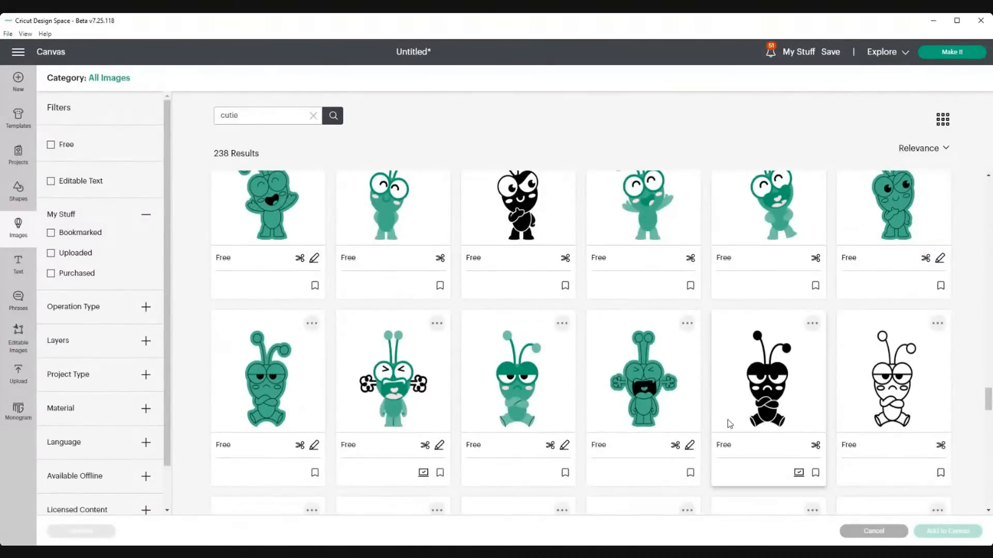
pyautogui.scroll(-10, 729, 424)
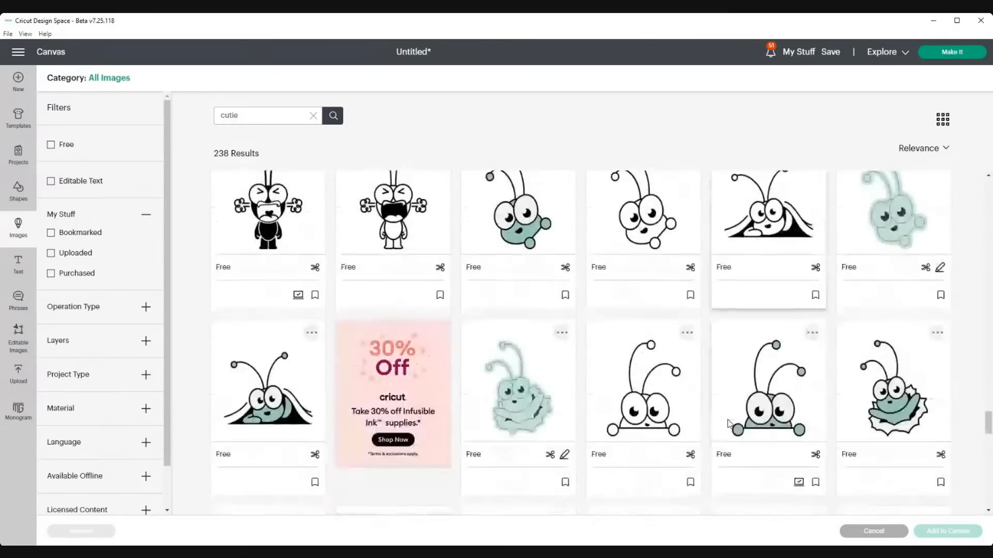
pyautogui.scroll(-10, 729, 424)
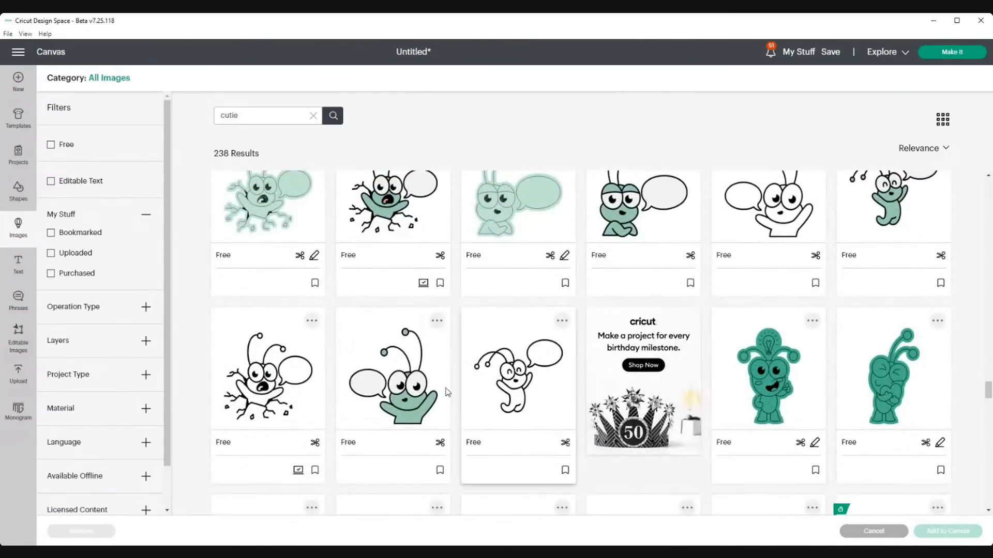
pyautogui.scroll(1, 443, 393)
pyautogui.scroll(2, 444, 393)
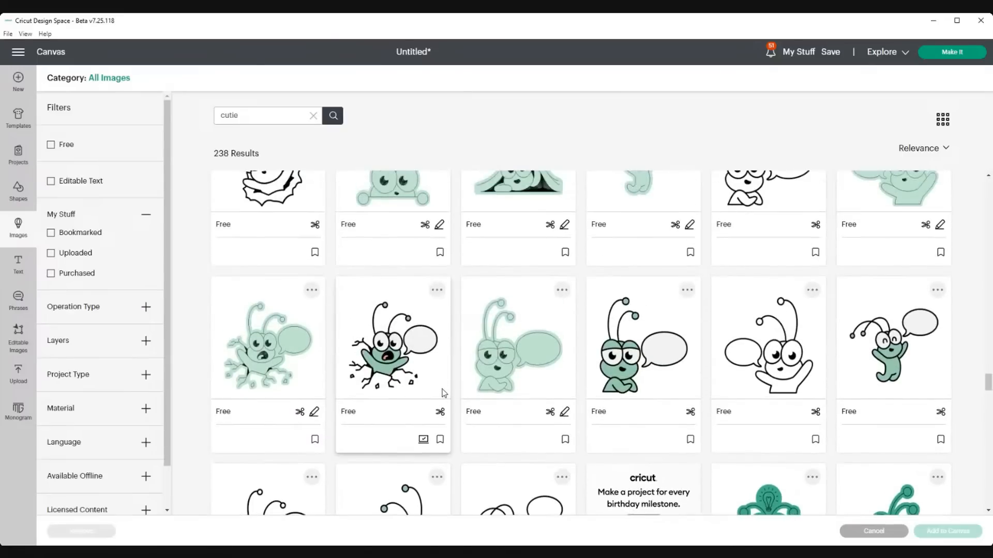
pyautogui.scroll(2, 651, 387)
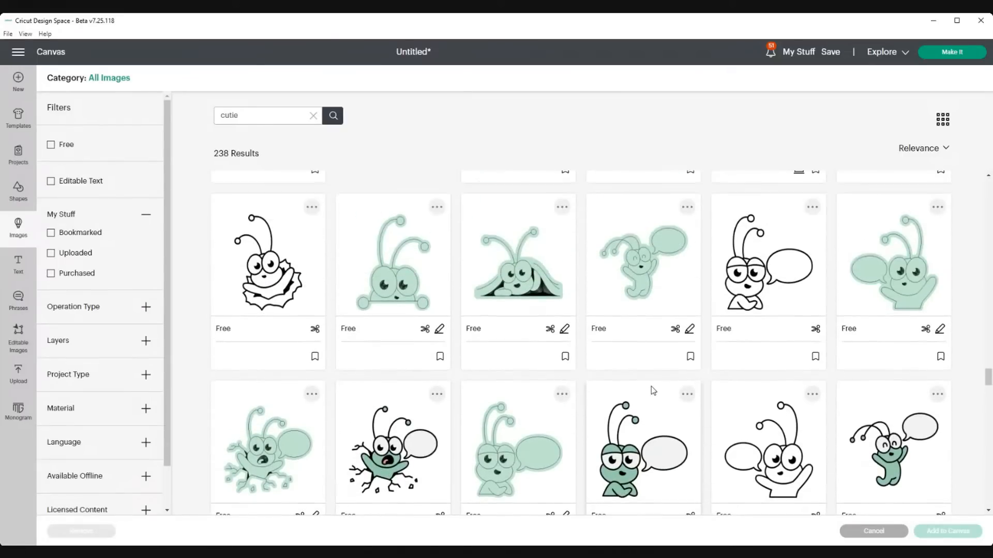
pyautogui.scroll(1, 651, 391)
pyautogui.scroll(6, 650, 387)
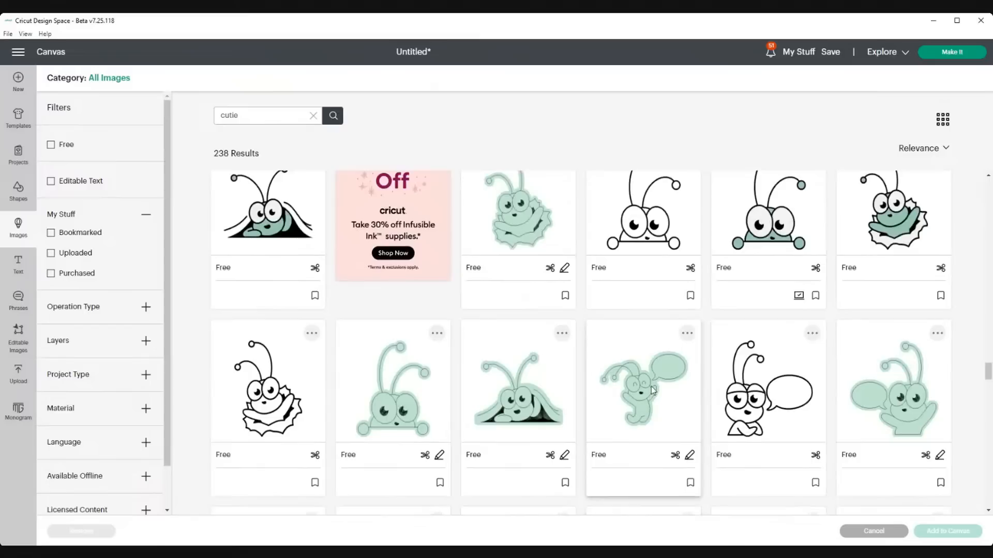
pyautogui.scroll(4, 651, 388)
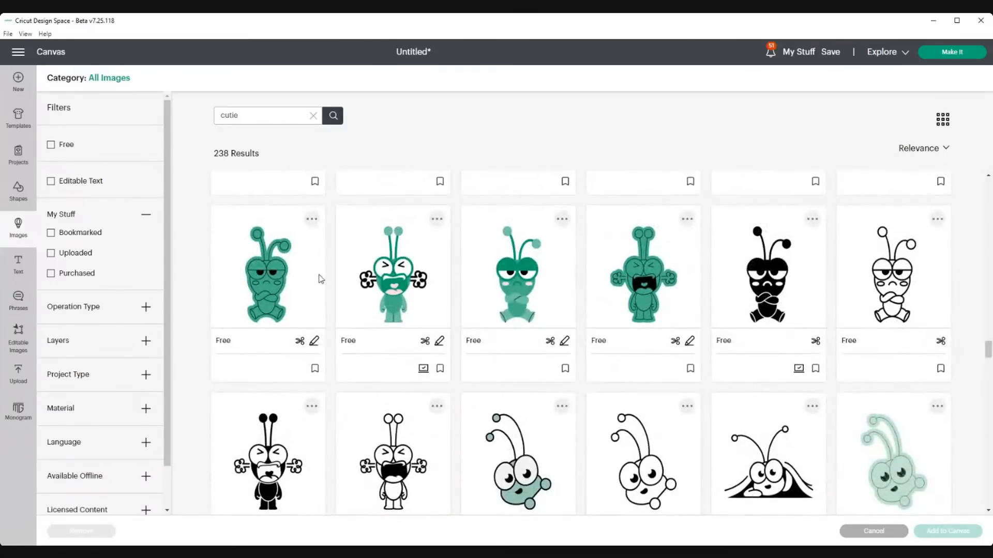
pyautogui.click(317, 279)
pyautogui.click(935, 531)
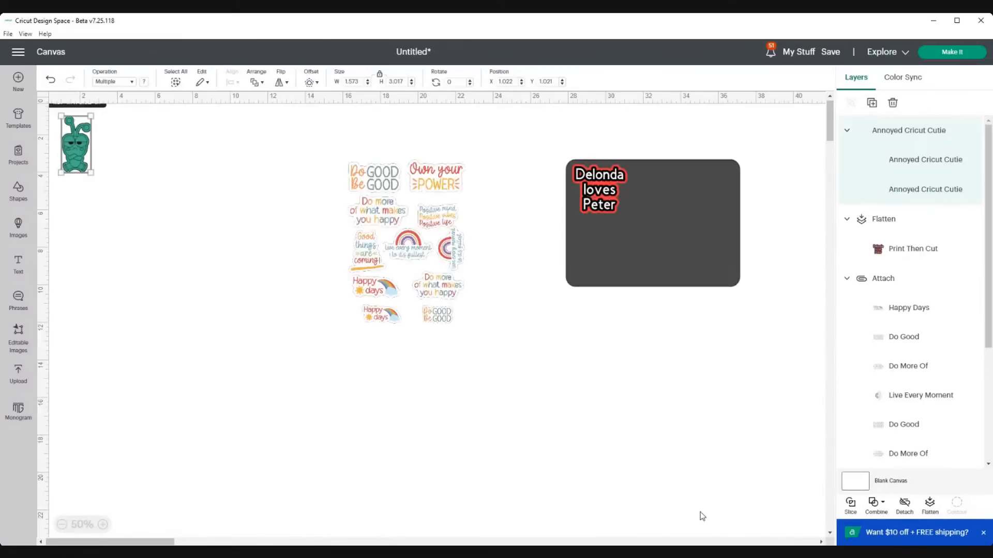
pyautogui.moveTo(82, 154); pyautogui.dragTo(172, 226)
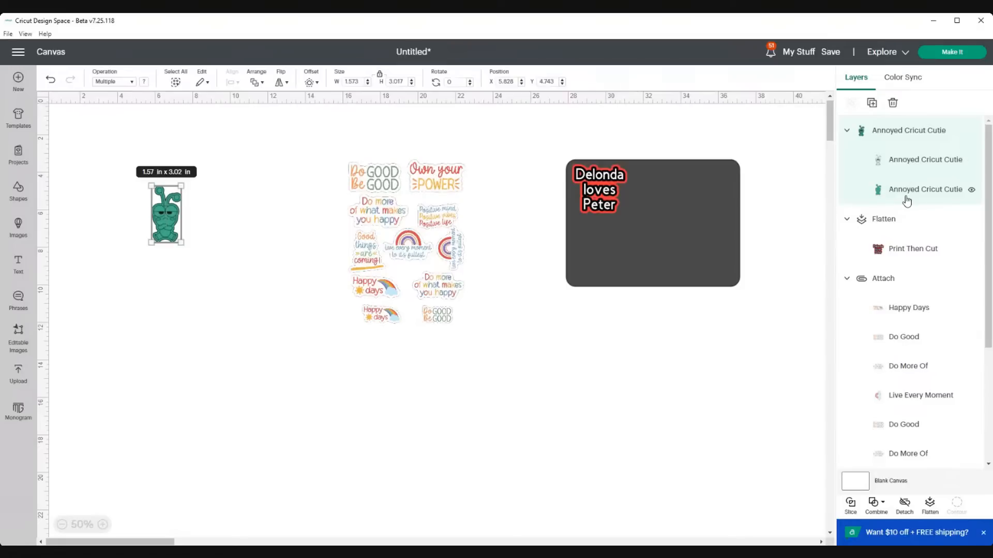
# Step: Change the Annoyed Cricut Cutie's pen detail layer to Print Then Cut and color it red
pyautogui.click(904, 163)
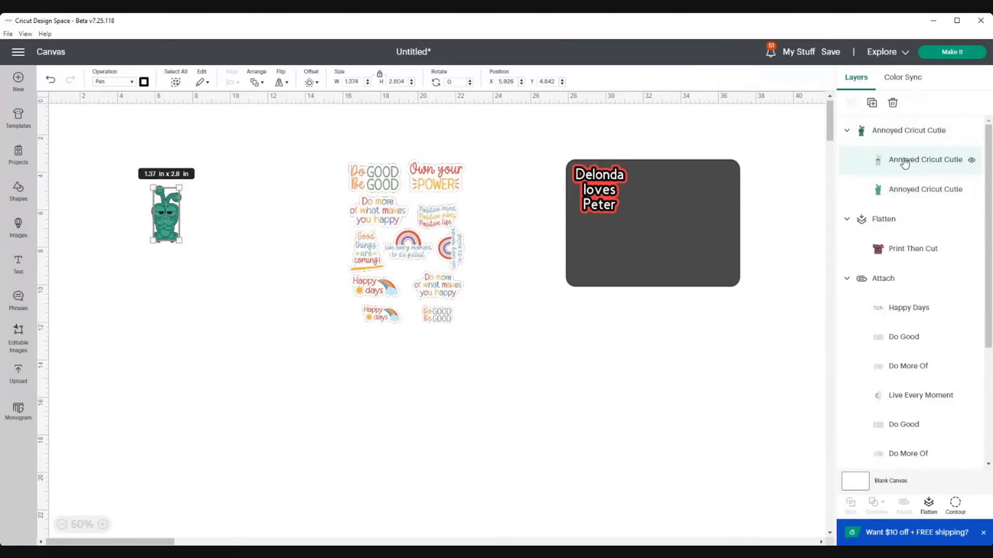
pyautogui.click(132, 83)
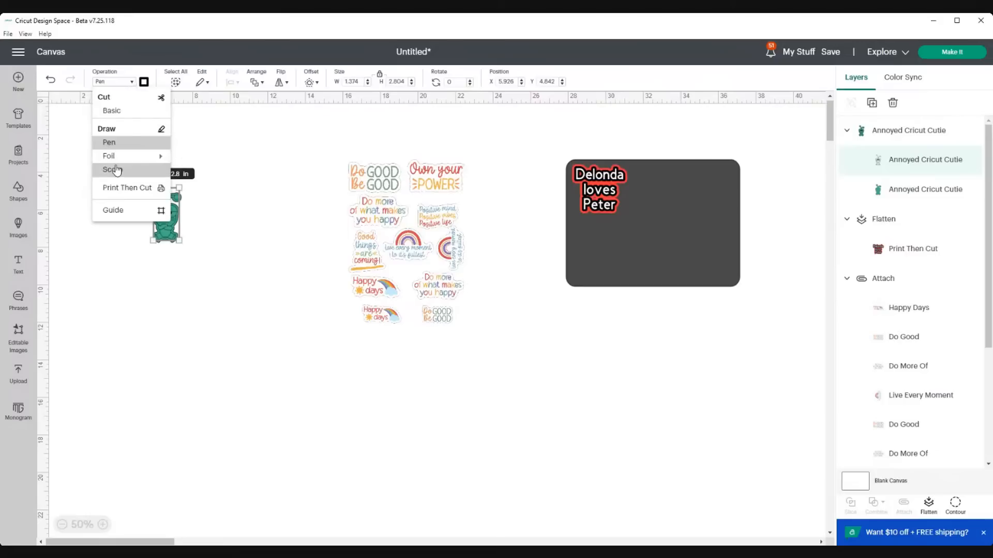
pyautogui.click(121, 189)
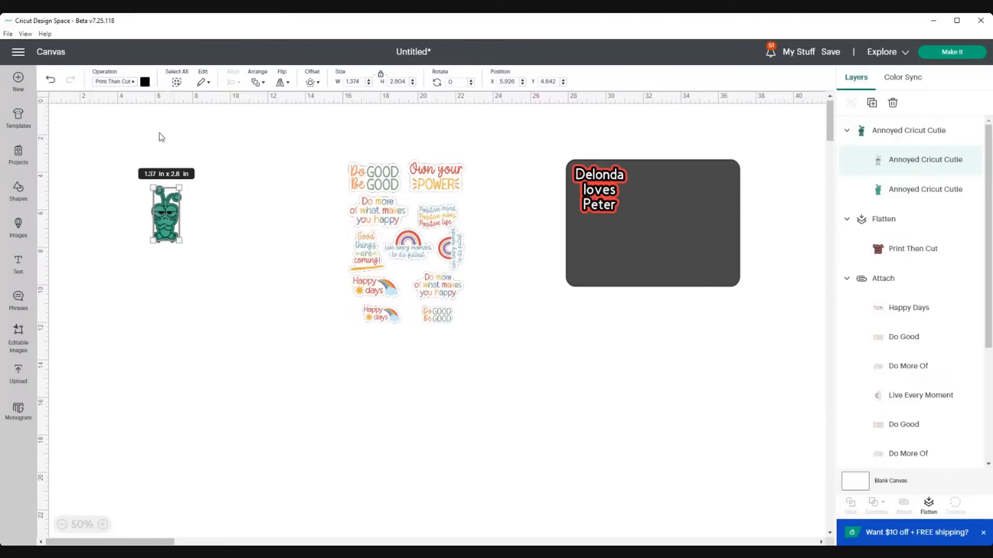
pyautogui.click(144, 81)
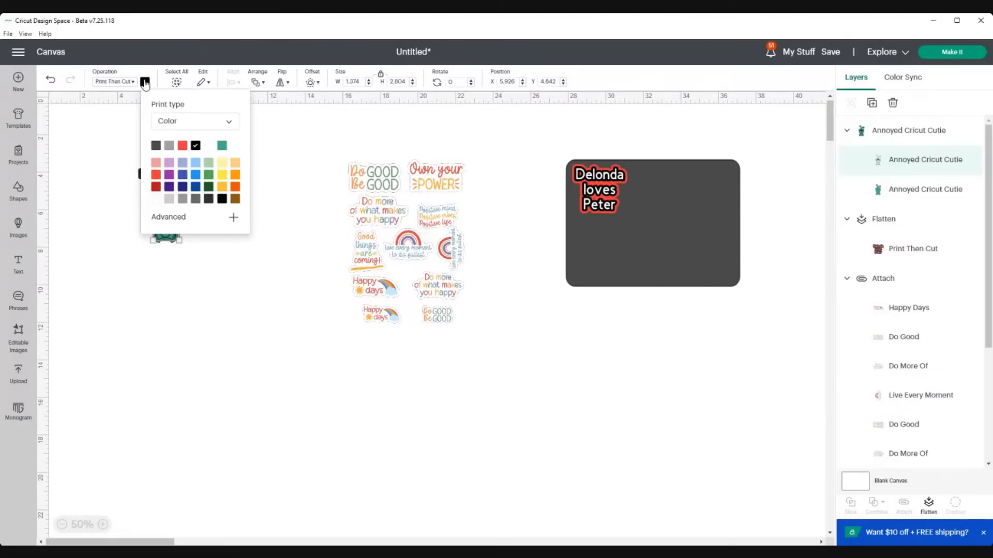
pyautogui.click(182, 147)
pyautogui.click(257, 255)
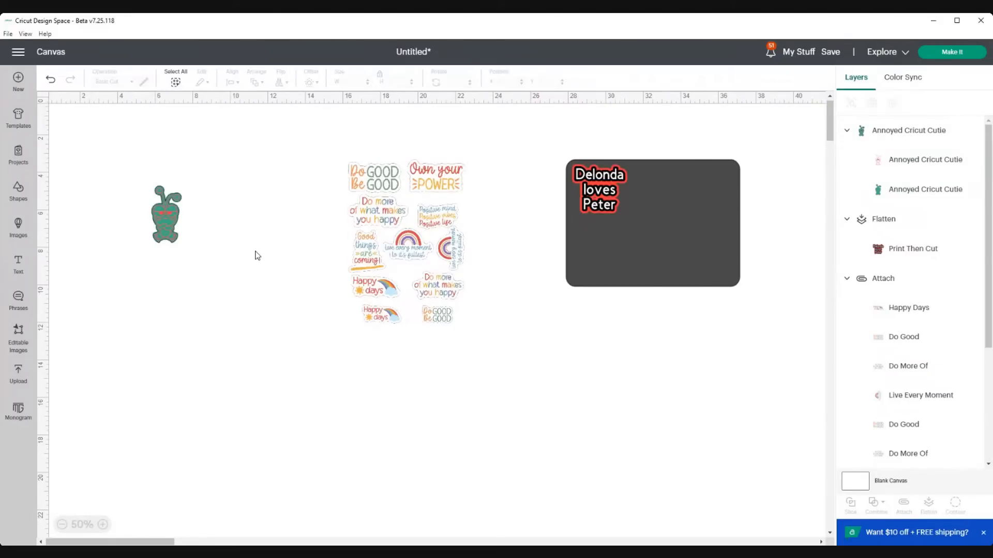
# Step: Color the Annoyed Cricut Cutie's green body layer black
pyautogui.click(890, 190)
pyautogui.click(145, 83)
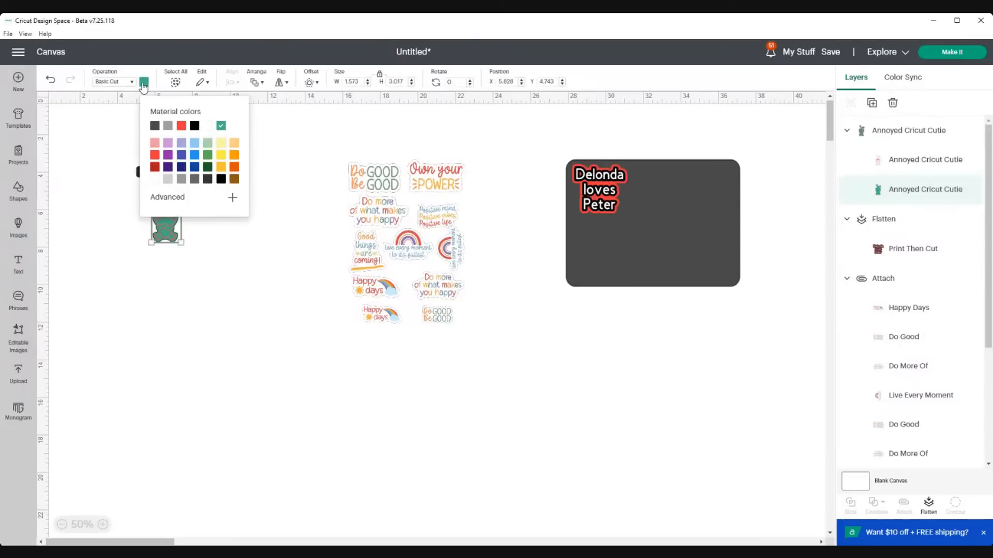
pyautogui.click(194, 125)
pyautogui.click(227, 266)
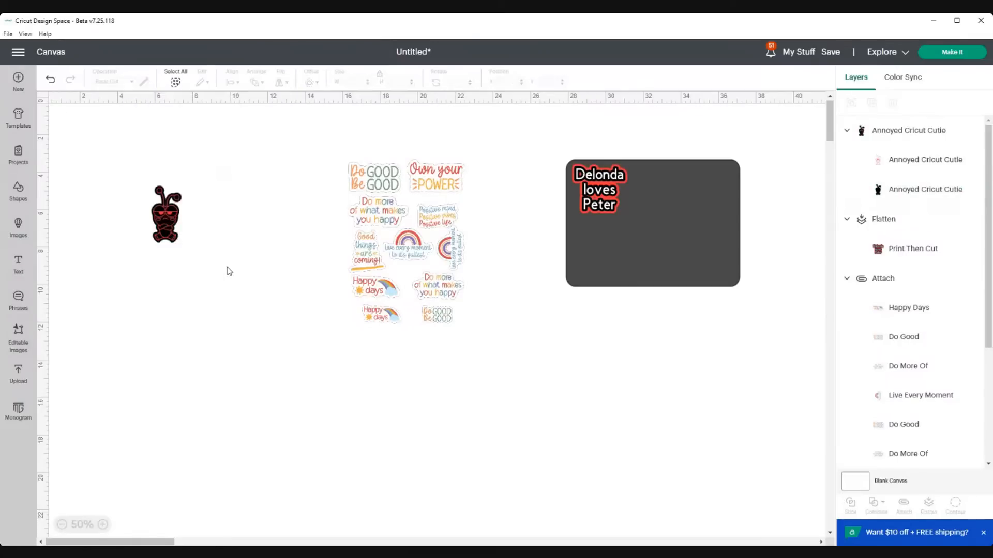
# Step: Flatten the Annoyed Cricut Cutie layers and place the figure on the dark rectangle, just right of the name sticker
pyautogui.moveTo(134, 181); pyautogui.dragTo(202, 269)
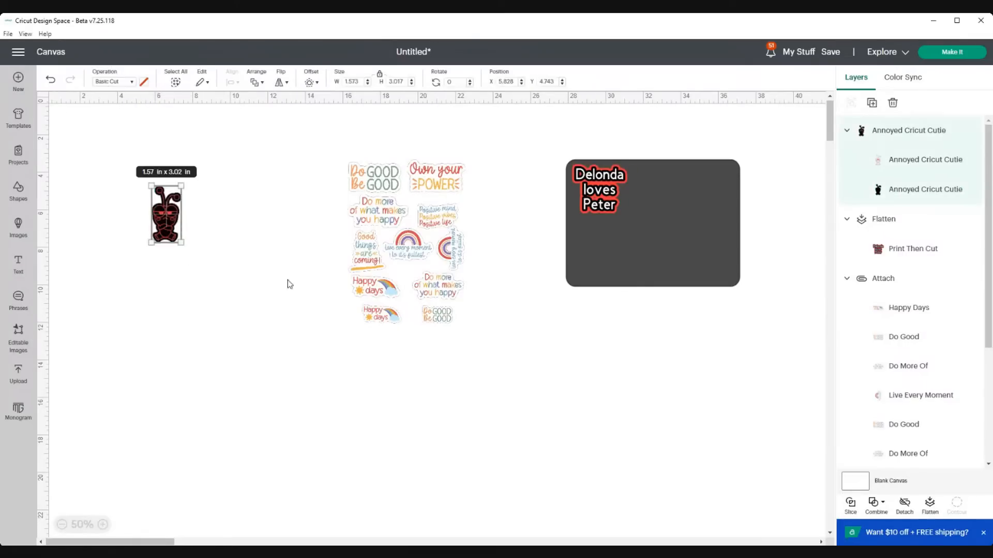
pyautogui.click(929, 505)
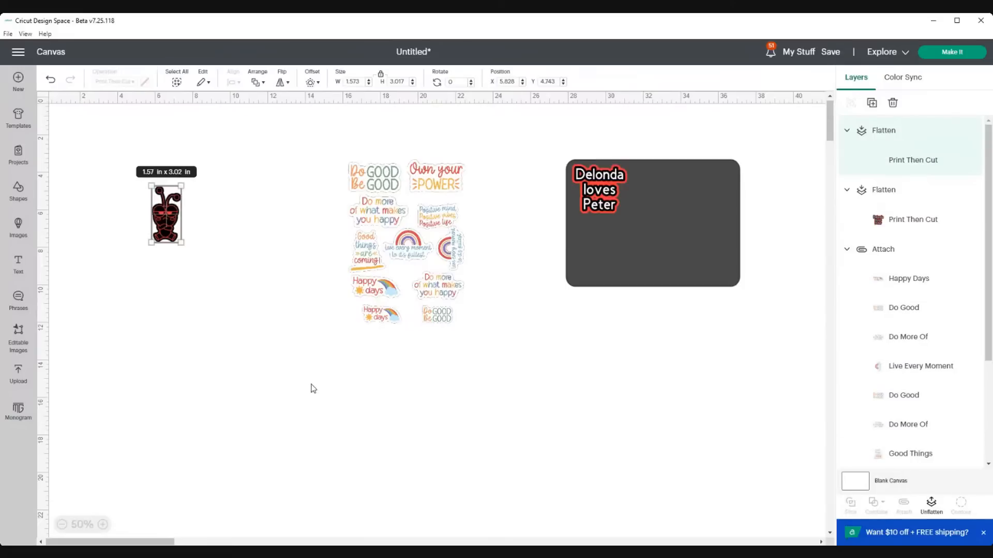
pyautogui.click(310, 388)
pyautogui.moveTo(168, 228); pyautogui.dragTo(647, 197)
pyautogui.click(645, 339)
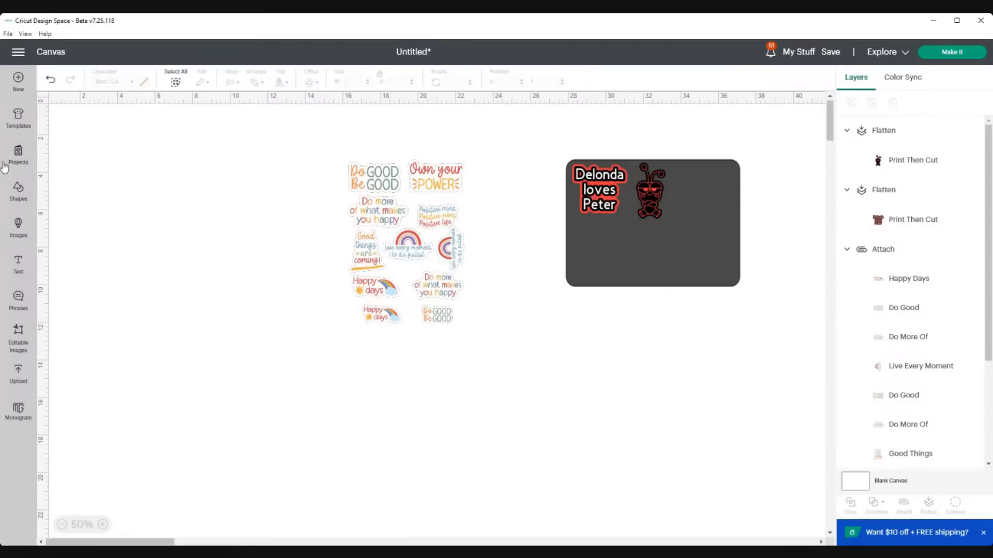
# Step: Add a new text object containing a single first name to the empty area left of the sticker sheet
pyautogui.click(25, 265)
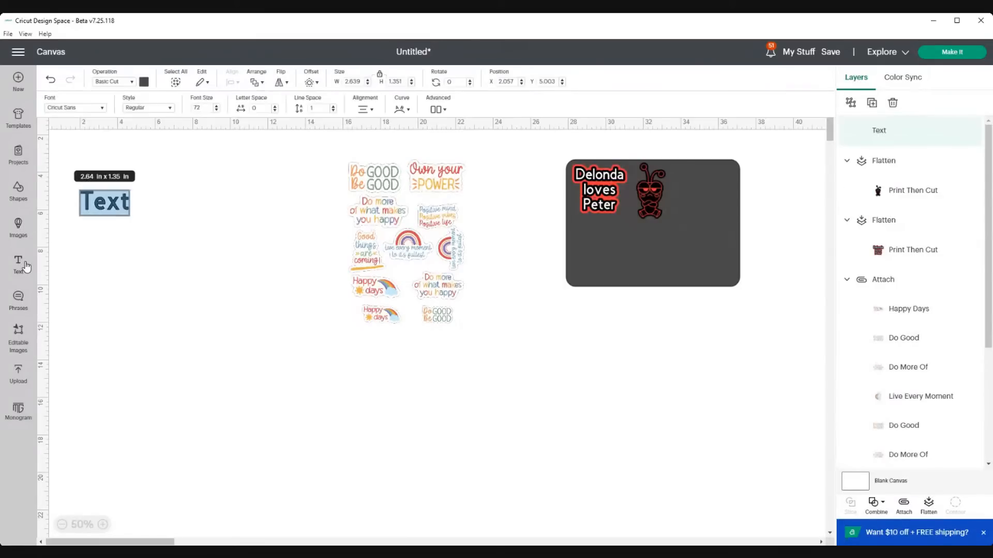
pyautogui.write('Patrina')
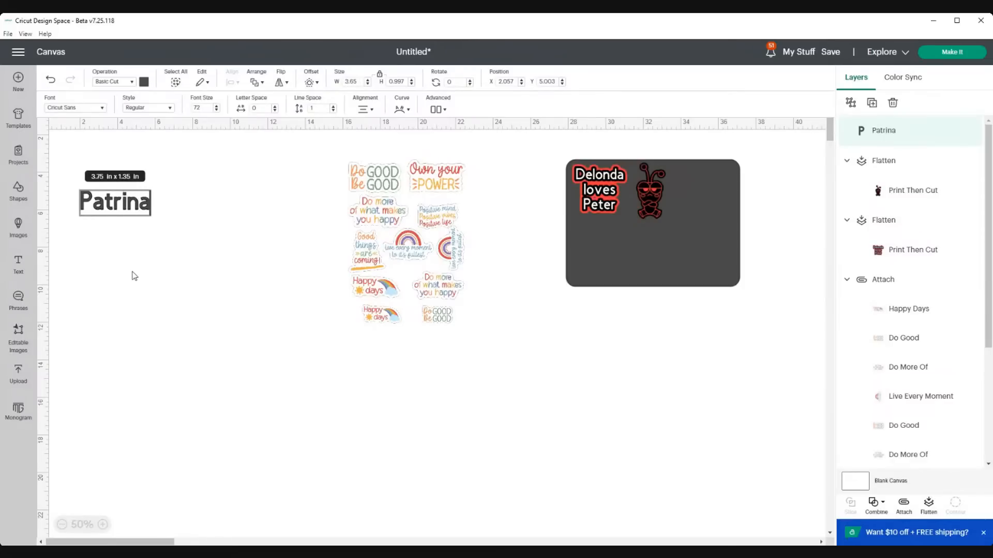
pyautogui.press('Escape')
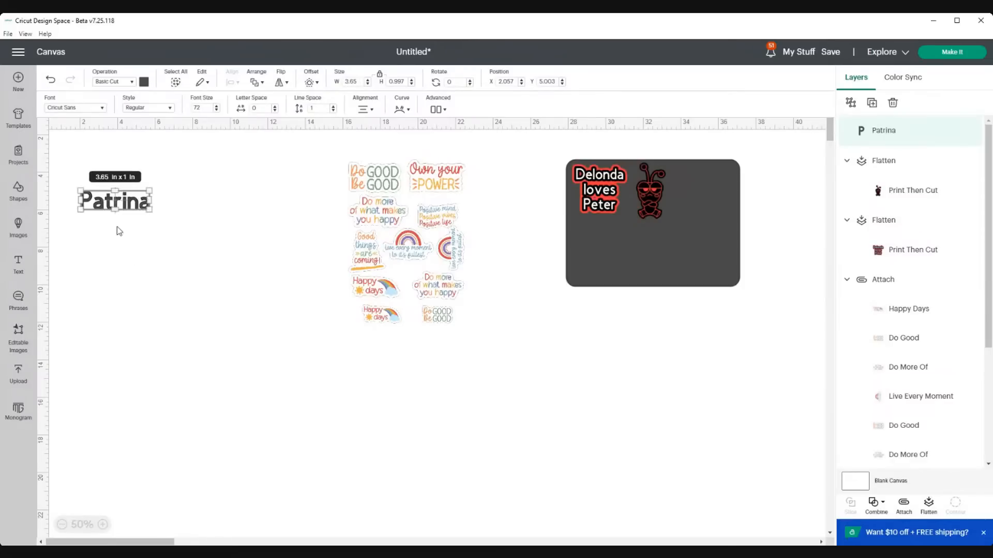
# Step: Set the first-name text to the Alameda Script system font and enlarge it to about 6.66 x 2.33 in
pyautogui.click(102, 108)
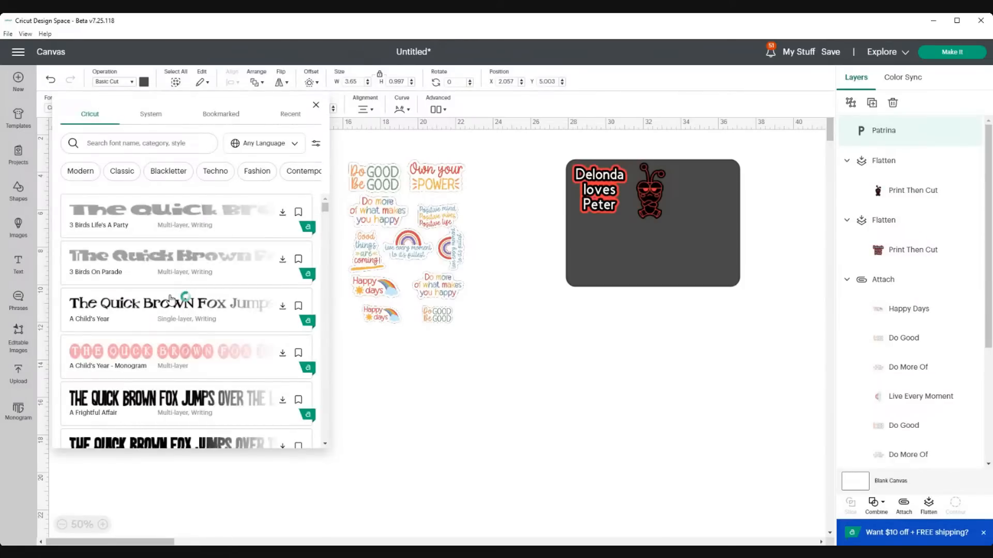
pyautogui.scroll(-10, 215, 362)
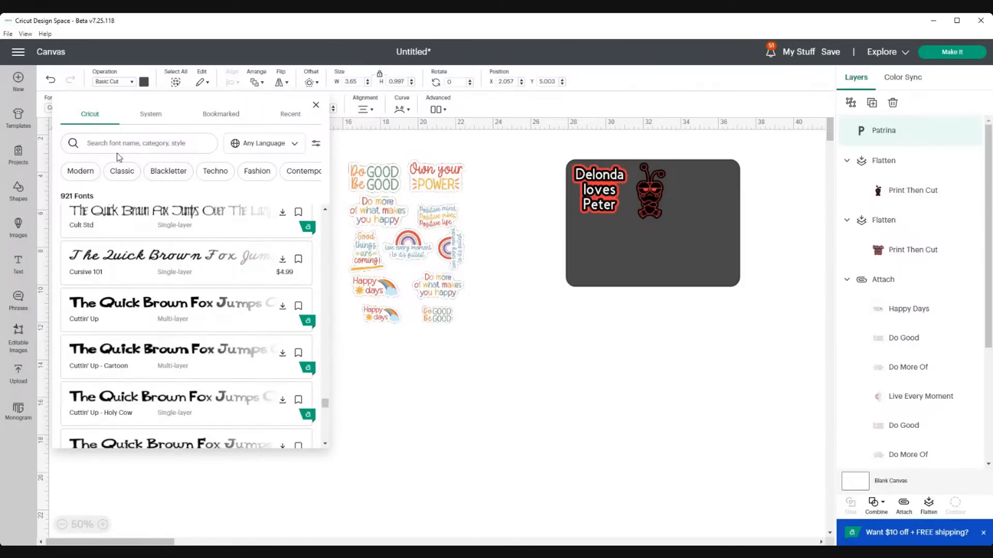
pyautogui.click(151, 116)
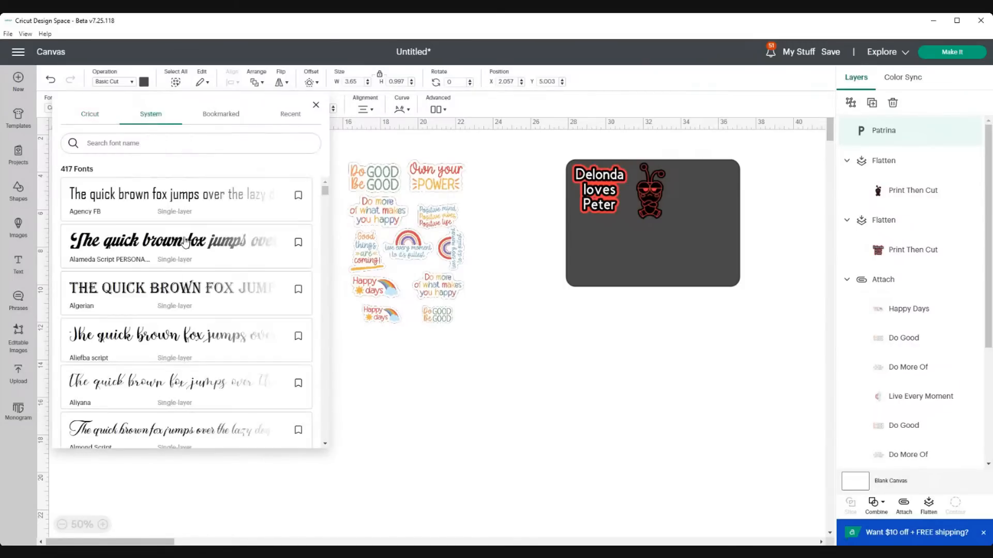
pyautogui.click(158, 245)
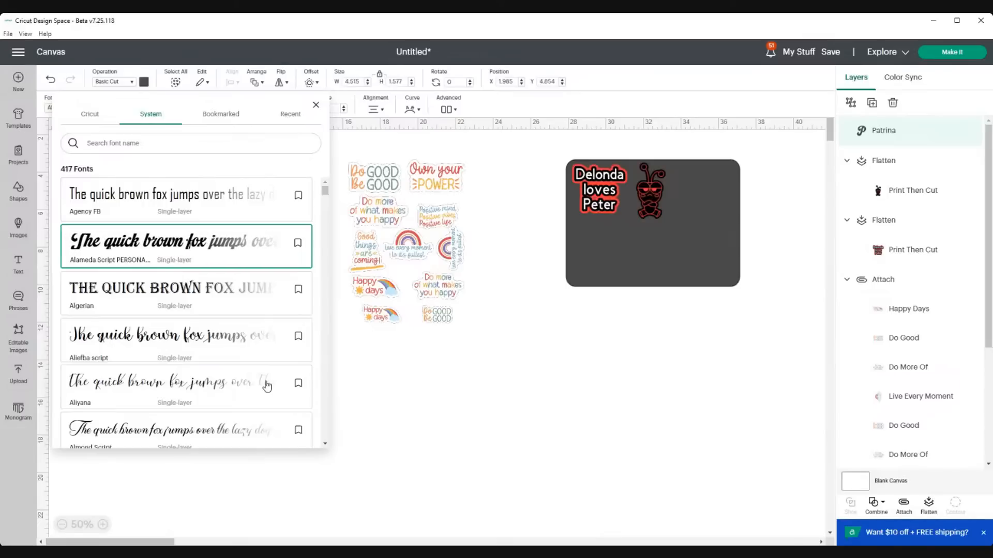
pyautogui.click(400, 416)
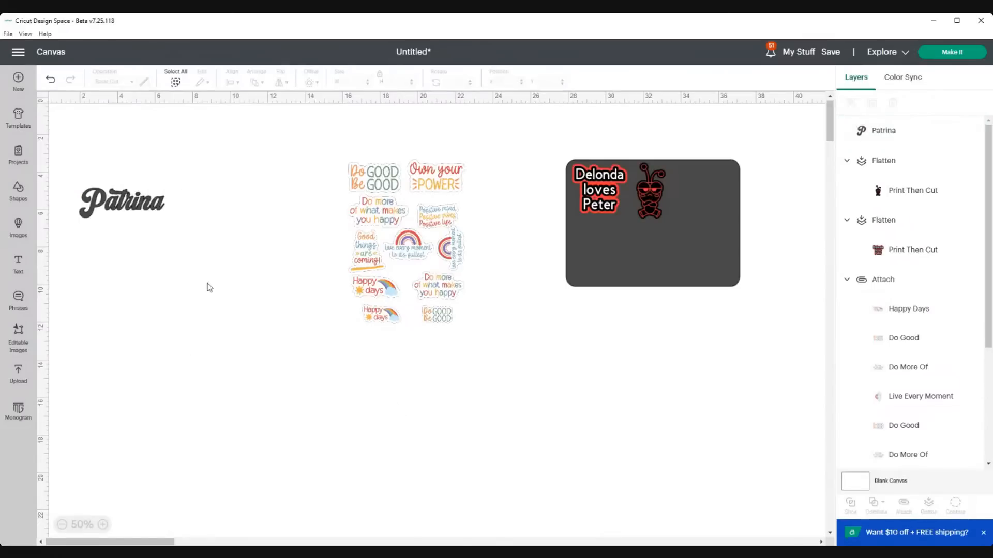
pyautogui.click(121, 208)
pyautogui.moveTo(164, 219); pyautogui.dragTo(186, 234)
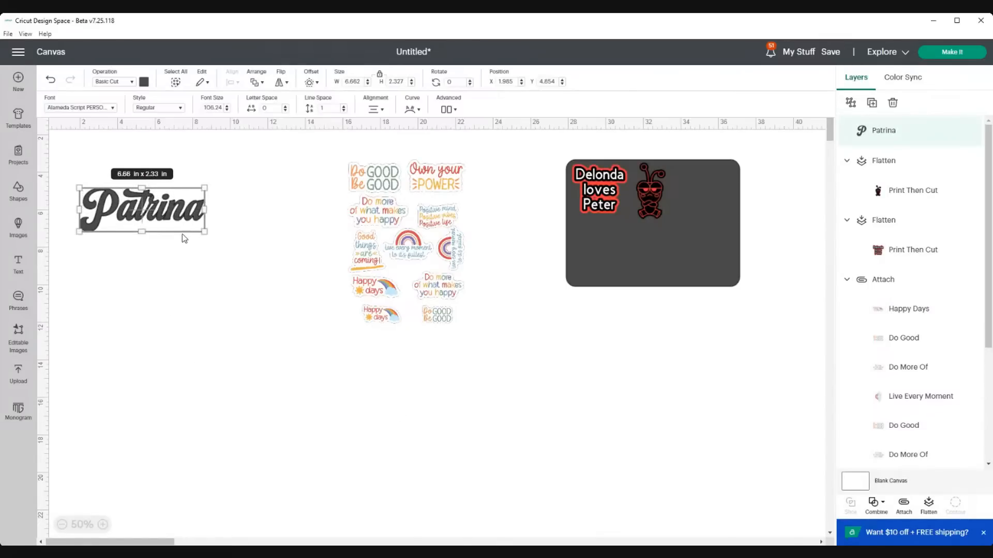
# Step: Recolor the first-name text light pink and deepen it to a custom coral red
pyautogui.click(314, 83)
pyautogui.click(172, 279)
pyautogui.click(152, 208)
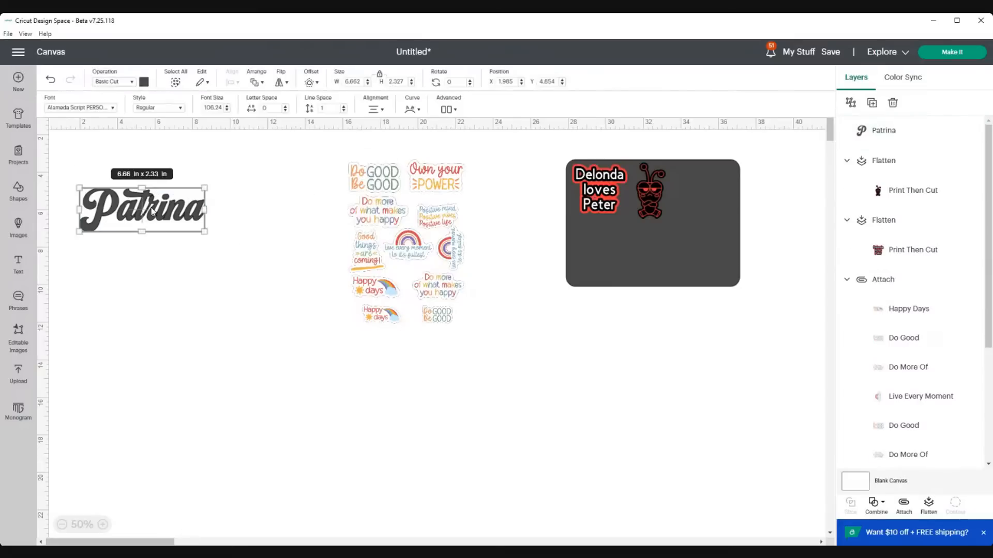
pyautogui.click(144, 82)
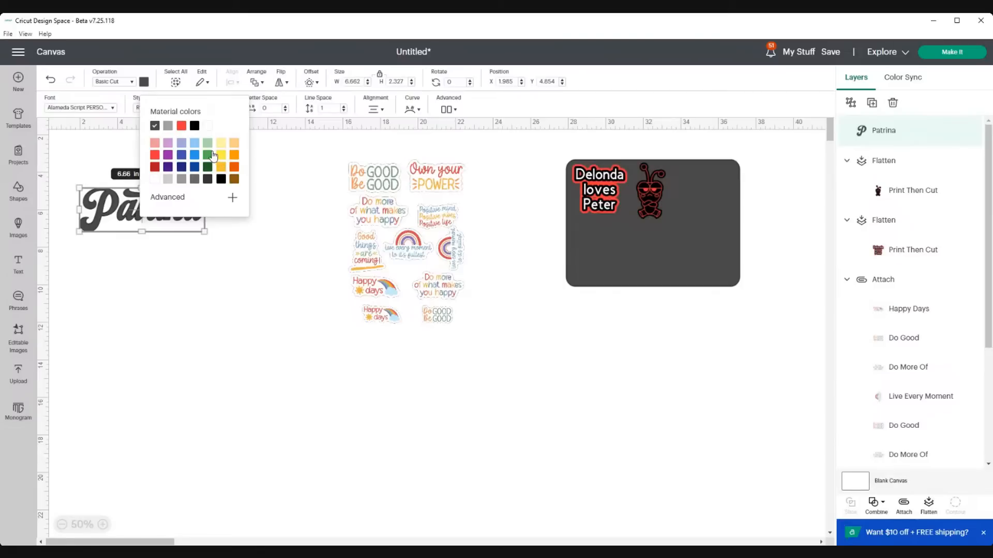
pyautogui.click(150, 148)
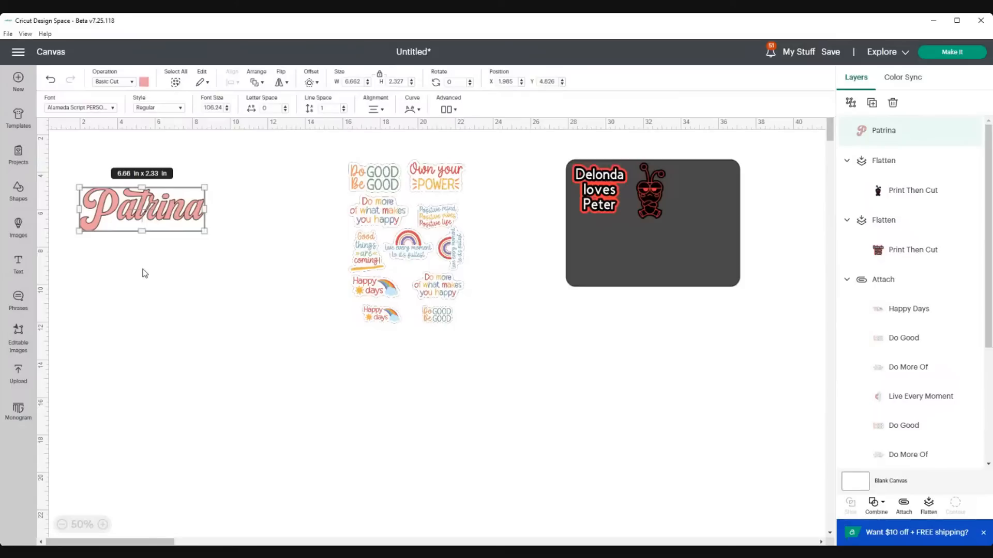
pyautogui.click(143, 82)
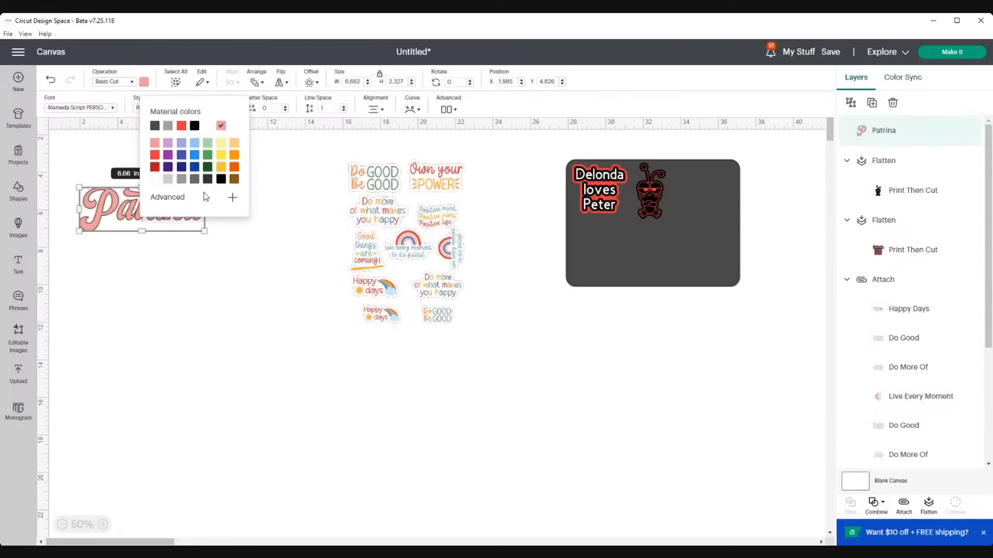
pyautogui.click(232, 202)
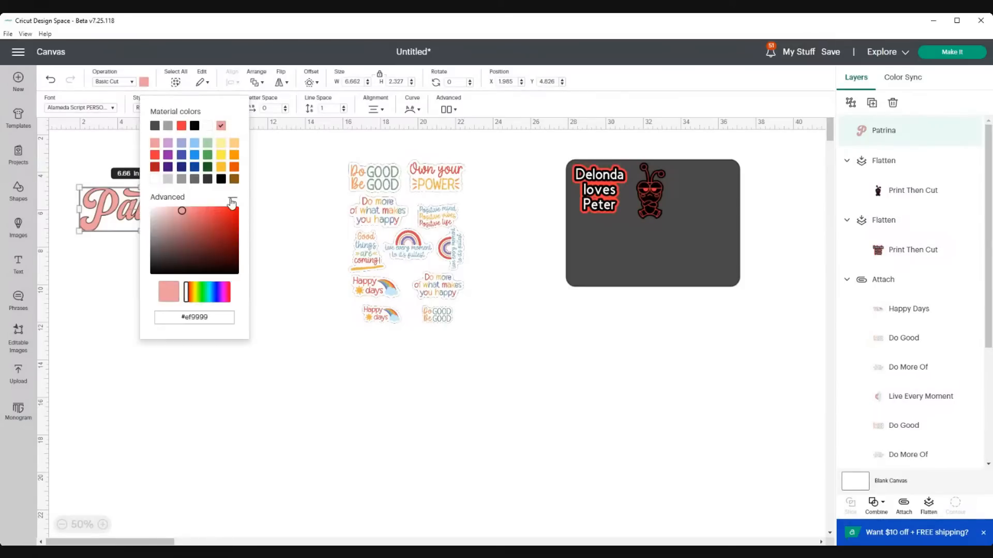
pyautogui.click(193, 217)
pyautogui.moveTo(194, 220)
pyautogui.mouseDown()
pyautogui.moveTo(207, 235)
pyautogui.moveTo(231, 216)
pyautogui.moveTo(216, 230)
pyautogui.moveTo(196, 215)
pyautogui.mouseUp()
pyautogui.click(81, 282)
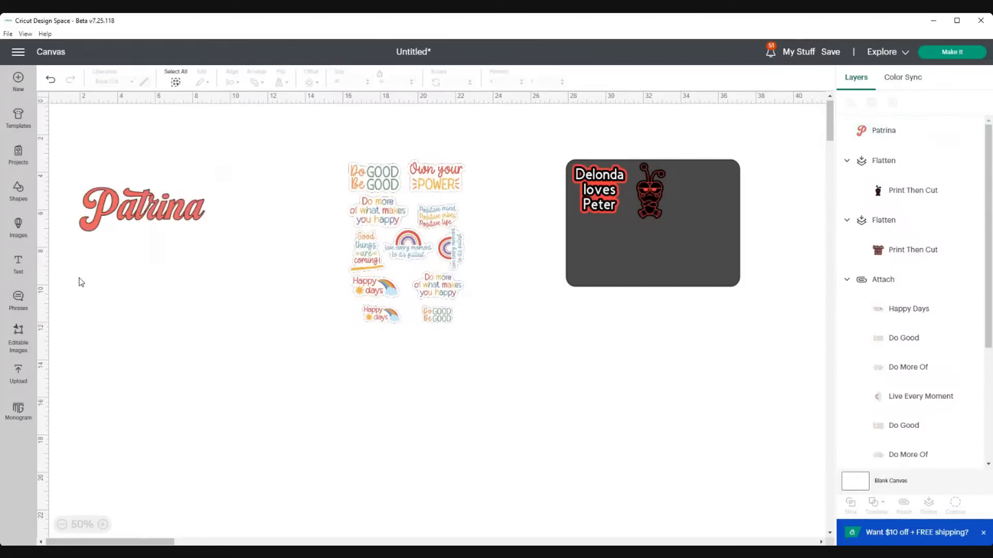
# Step: Create a 0.25 in welded offset with rounded corners around the coral name text
pyautogui.click(127, 207)
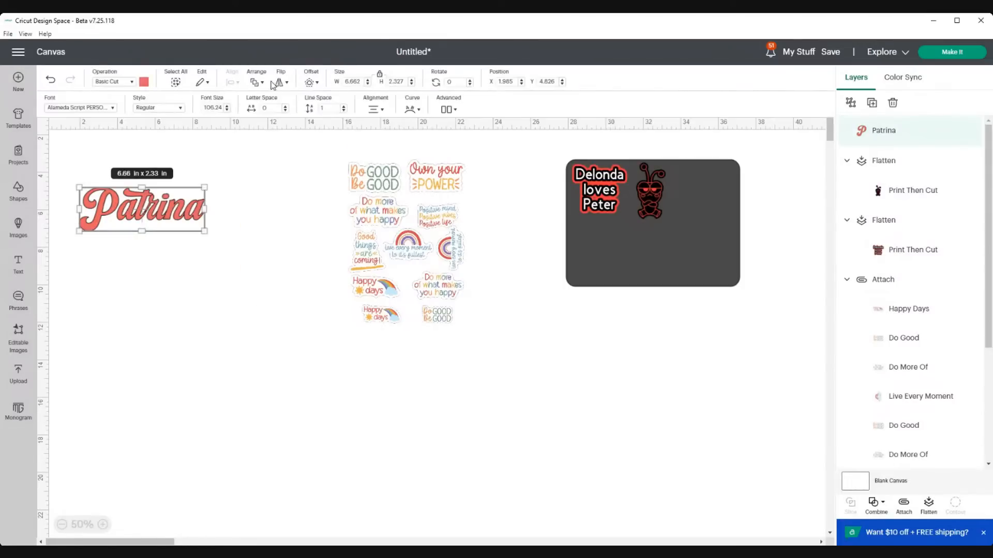
pyautogui.click(314, 82)
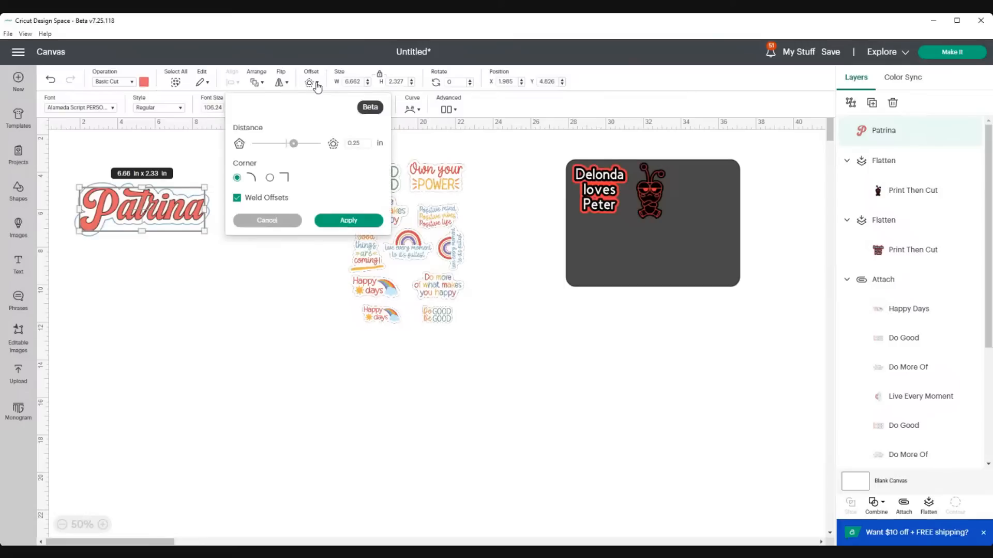
pyautogui.click(325, 225)
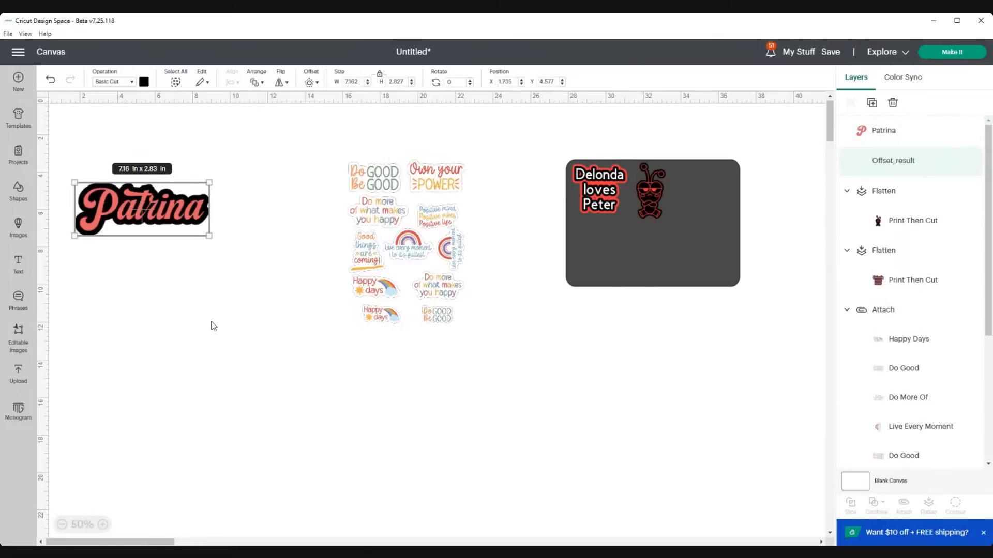
pyautogui.click(151, 254)
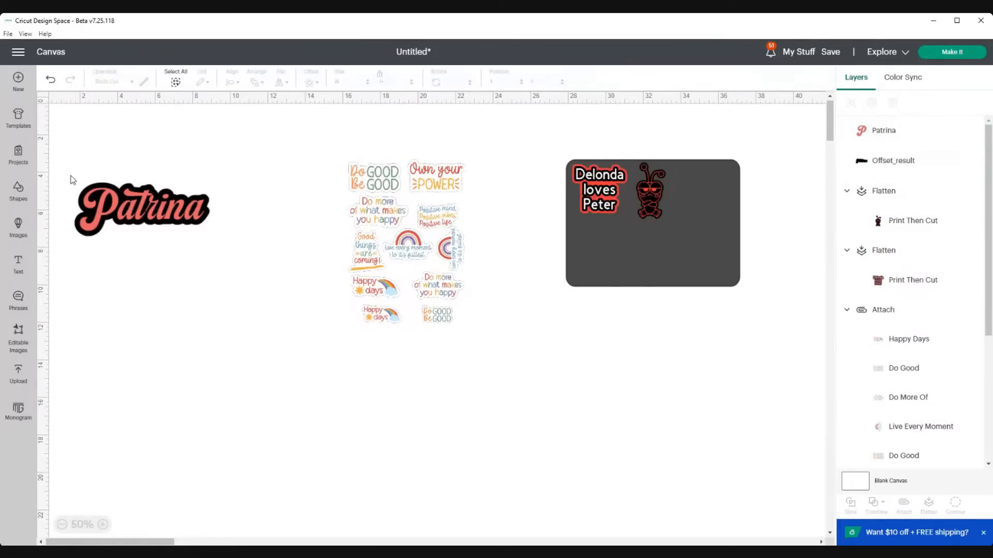
# Step: Flatten the coral name with its offset and place it at about 4.38 x 1.73 in on the dark rectangle, below the first name sticker
pyautogui.moveTo(73, 179); pyautogui.dragTo(224, 243)
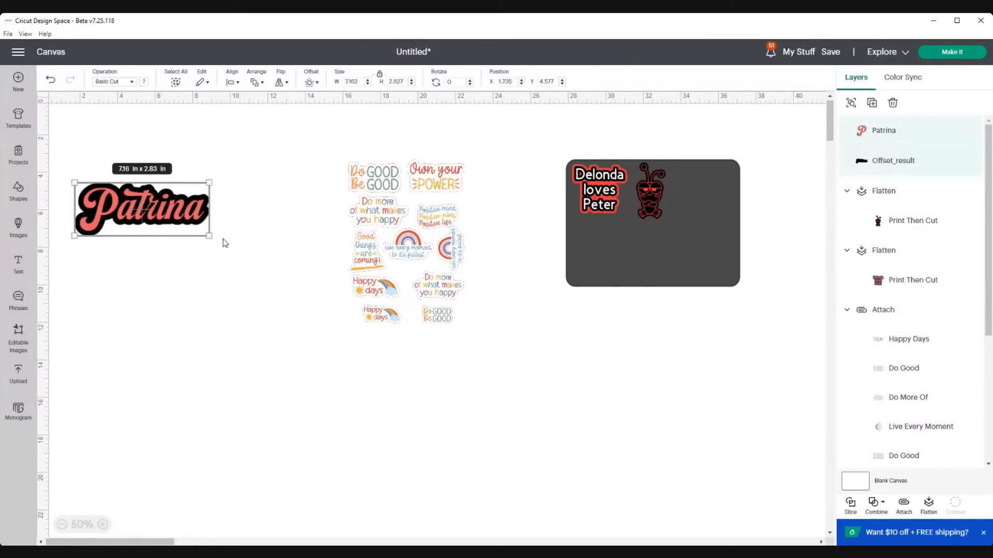
pyautogui.click(929, 504)
pyautogui.moveTo(154, 217); pyautogui.dragTo(642, 254)
pyautogui.moveTo(699, 273); pyautogui.dragTo(627, 240)
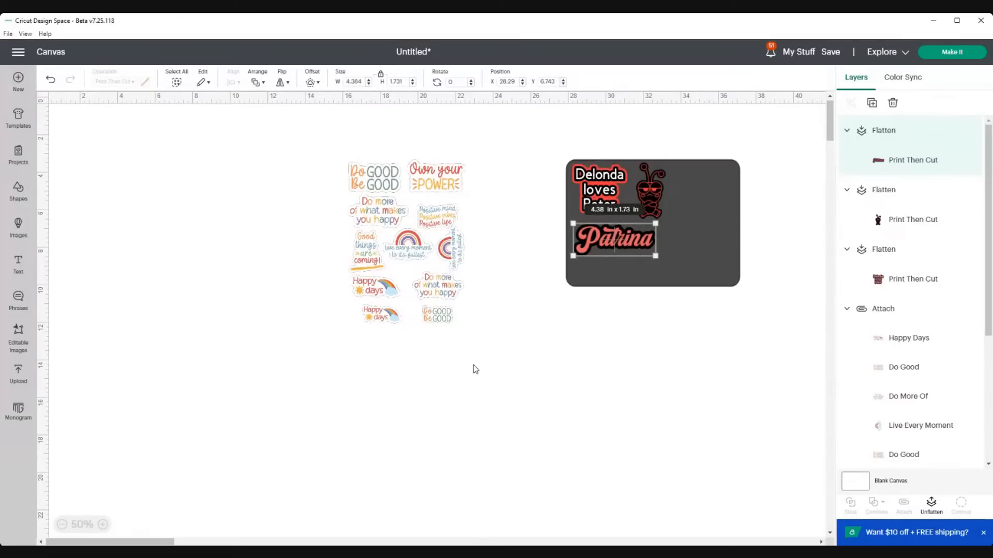
# Step: Add another text object with a different first name beside the sticker sheet and enlarge it to about 5.11 x 2.05 in
pyautogui.click(18, 263)
pyautogui.write('Katy')
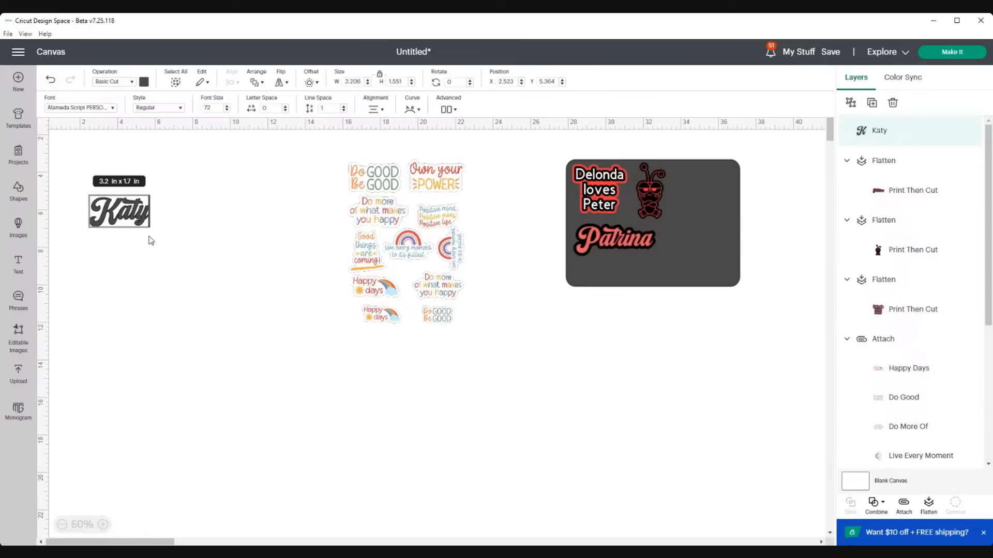
pyautogui.press('BackSpace')
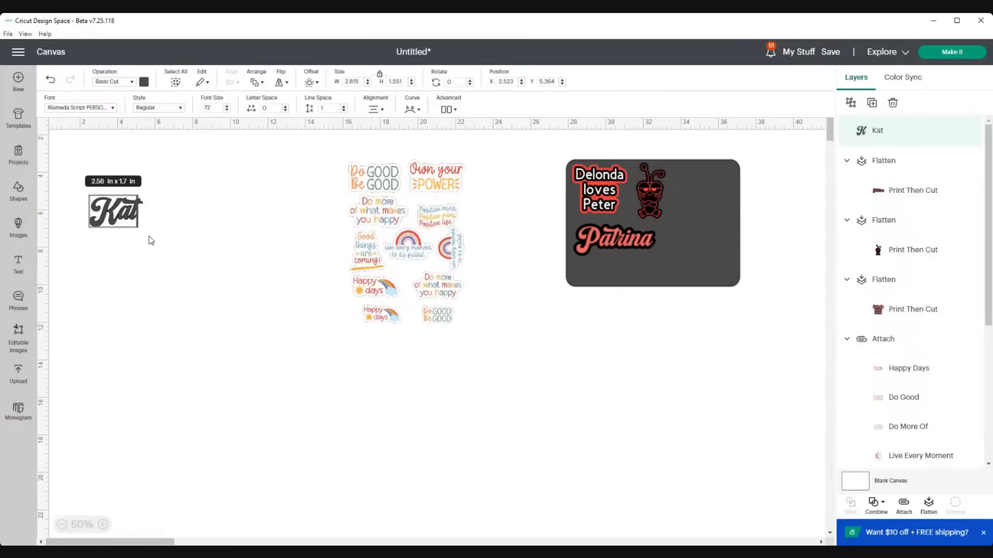
pyautogui.write('hy')
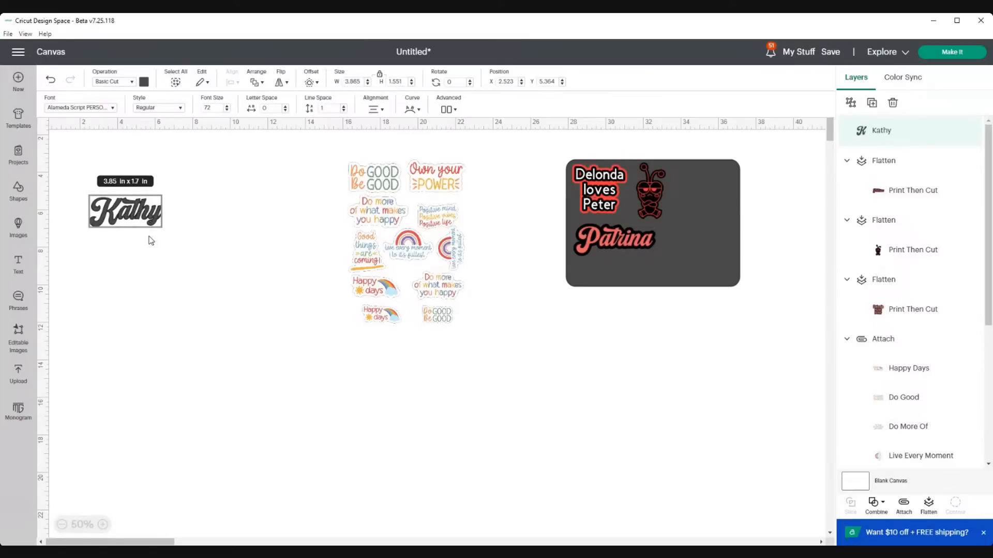
pyautogui.click(151, 241)
pyautogui.moveTo(161, 226); pyautogui.dragTo(177, 242)
# Step: Change the new name text to the Big Yummy system font
pyautogui.click(111, 109)
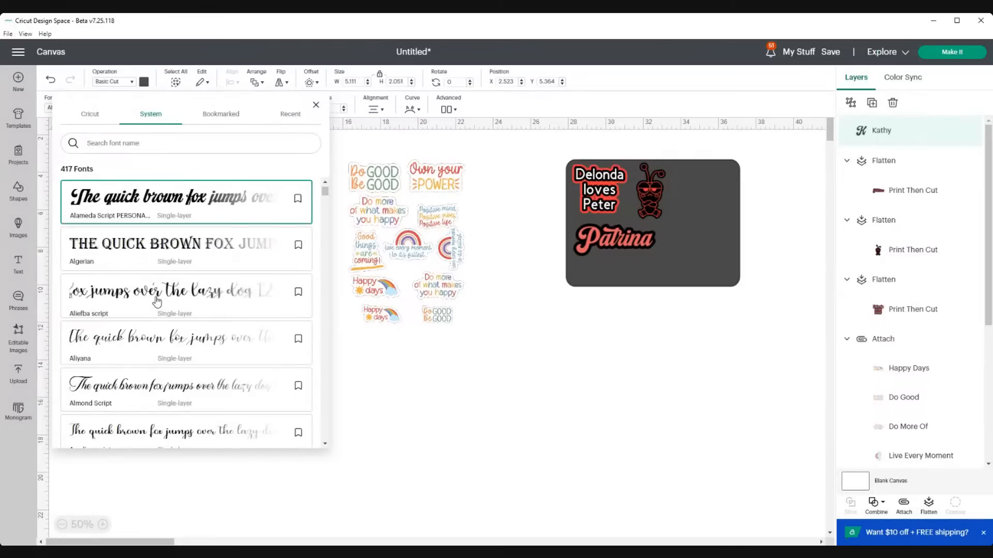
pyautogui.click(406, 409)
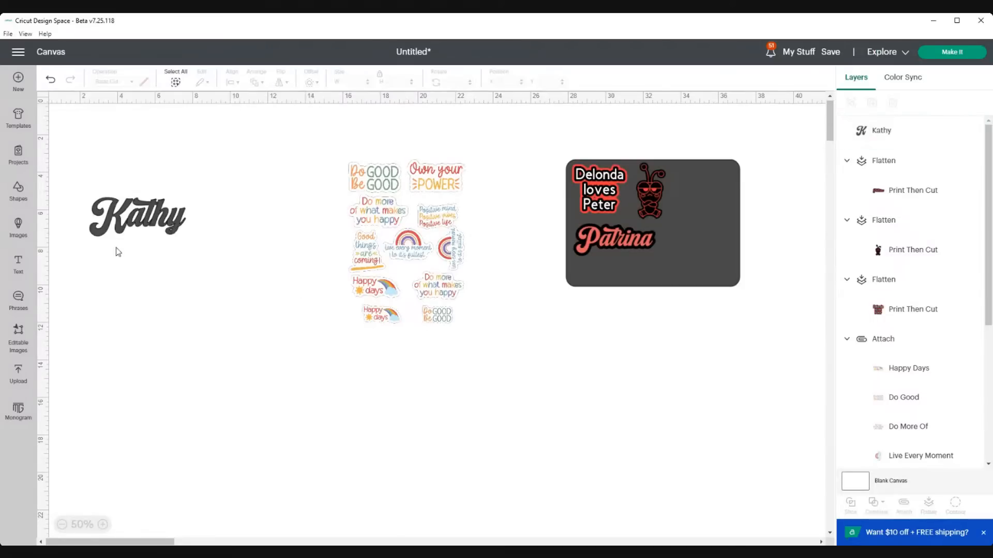
pyautogui.click(157, 221)
pyautogui.click(121, 106)
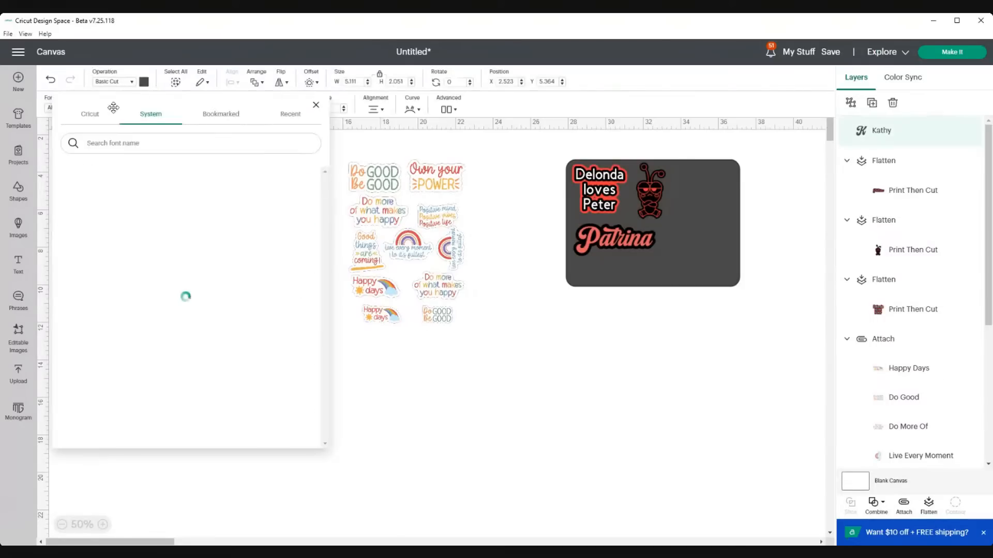
pyautogui.scroll(-1, 197, 325)
pyautogui.scroll(-10, 197, 325)
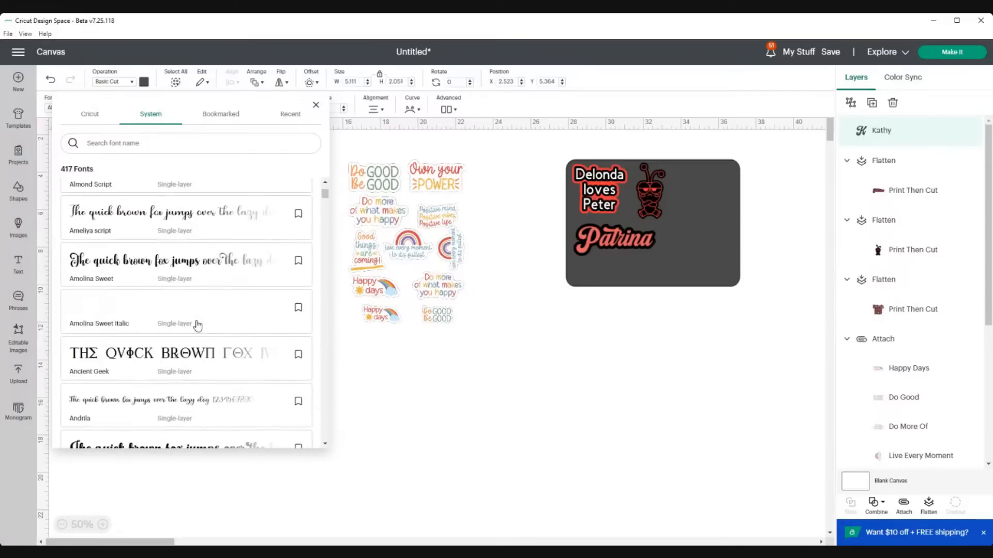
pyautogui.scroll(-3, 203, 331)
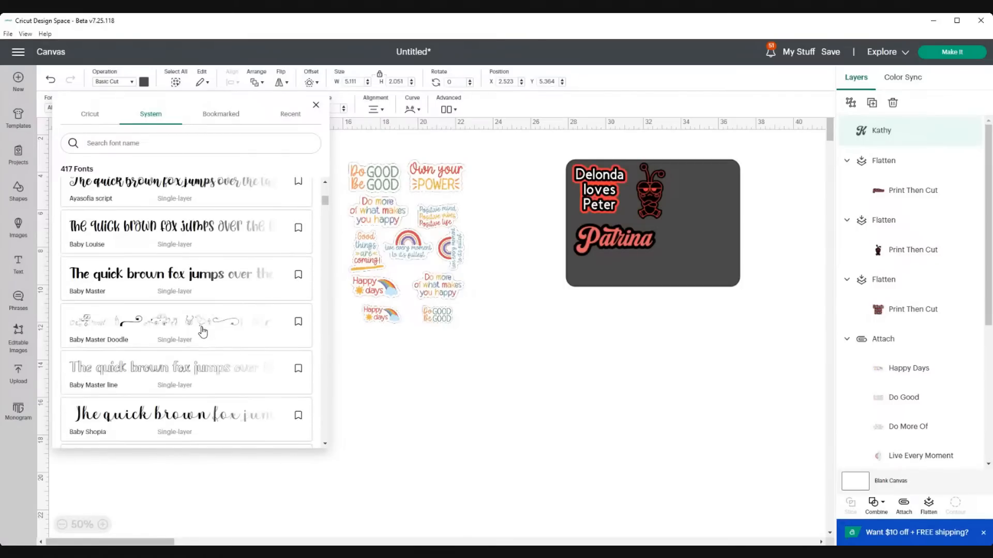
pyautogui.scroll(-15, 203, 331)
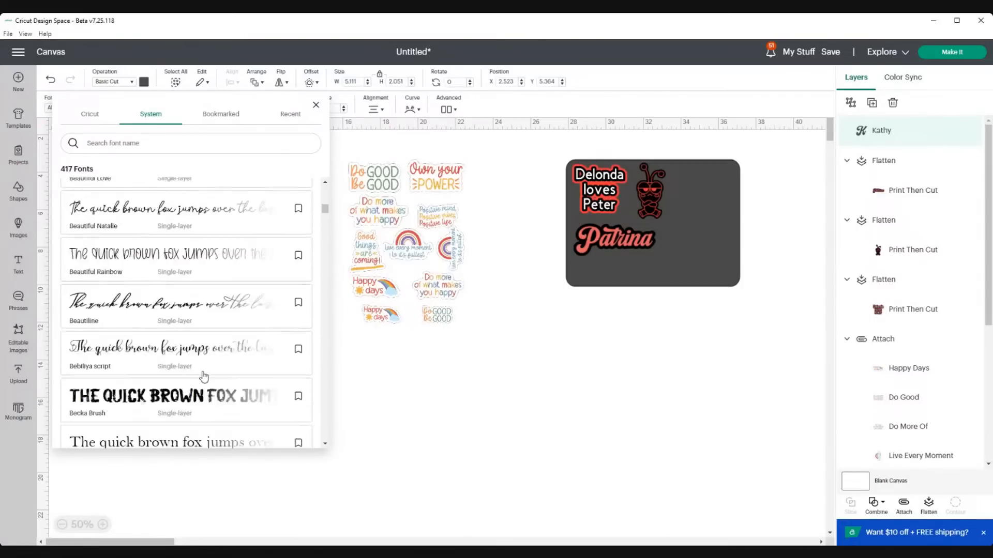
pyautogui.scroll(-10, 204, 376)
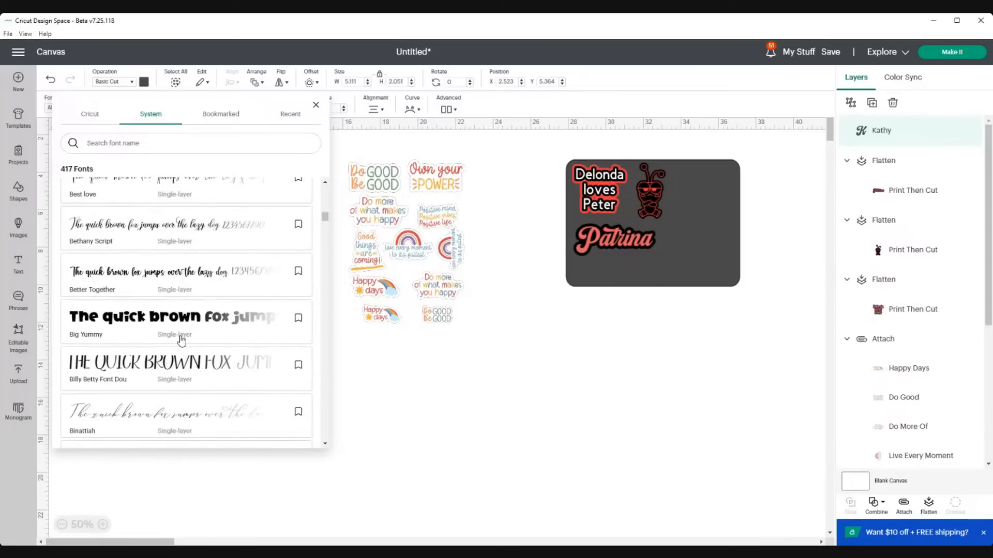
pyautogui.click(170, 322)
pyautogui.click(368, 369)
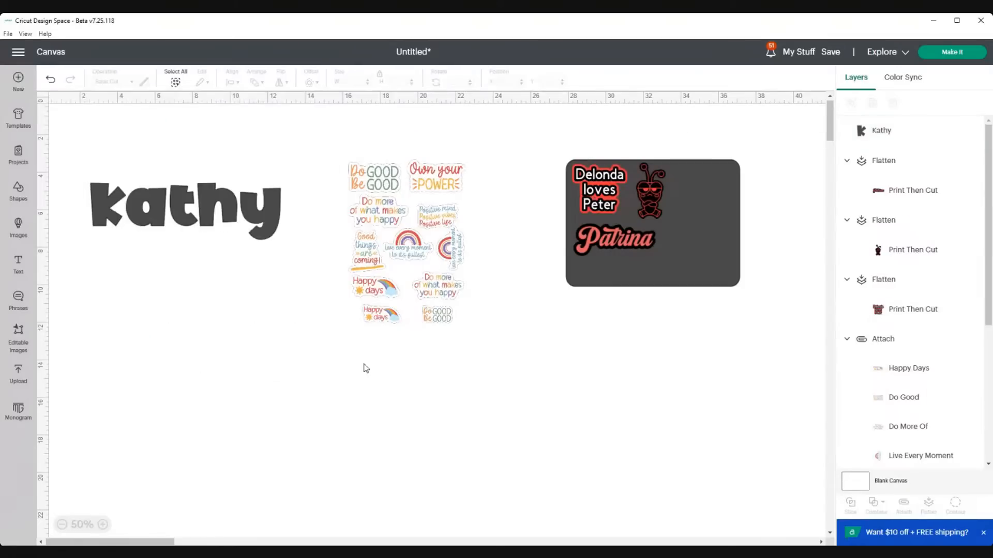
# Step: Create a 0.25 in welded, rounded offset around the Big Yummy name text and color the offset green
pyautogui.click(224, 202)
pyautogui.click(310, 82)
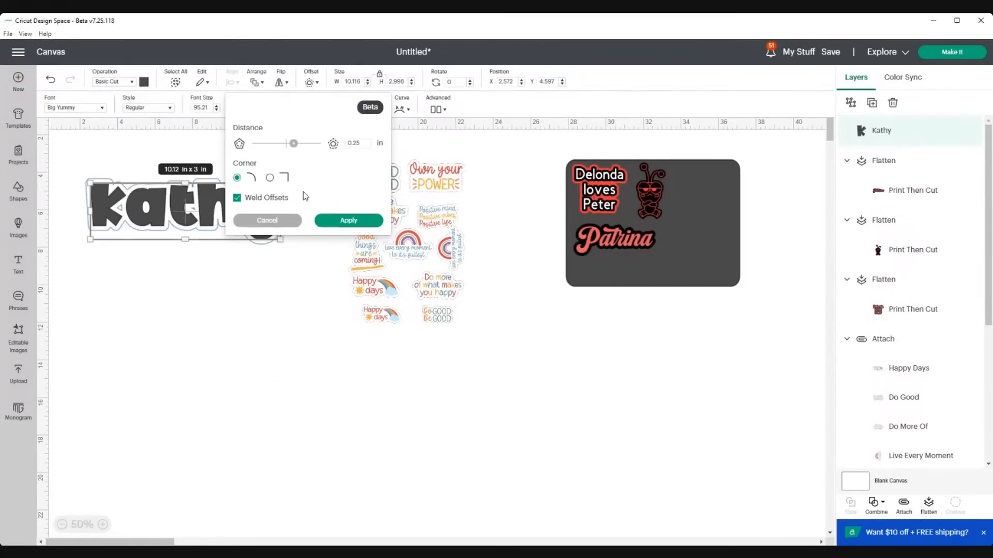
pyautogui.click(339, 223)
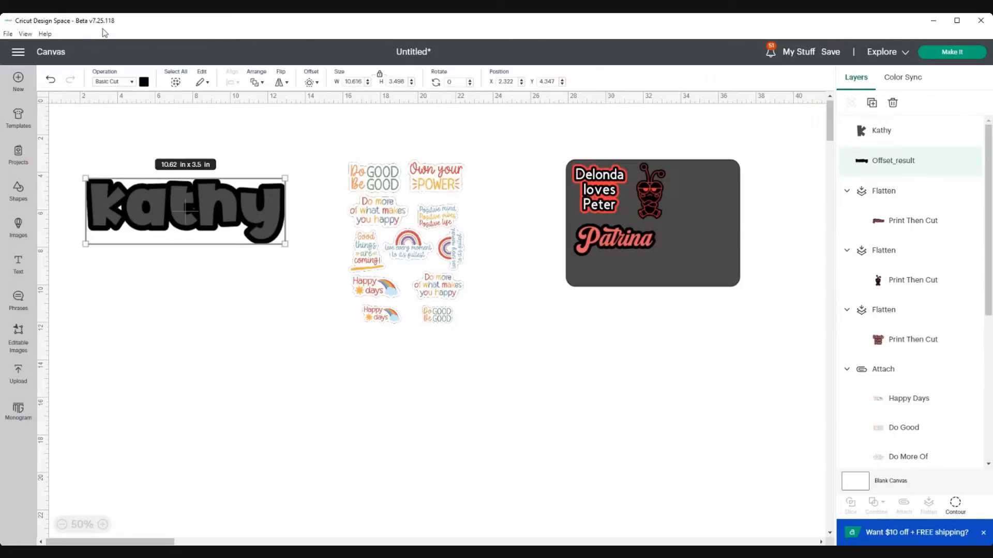
pyautogui.click(143, 82)
pyautogui.click(208, 151)
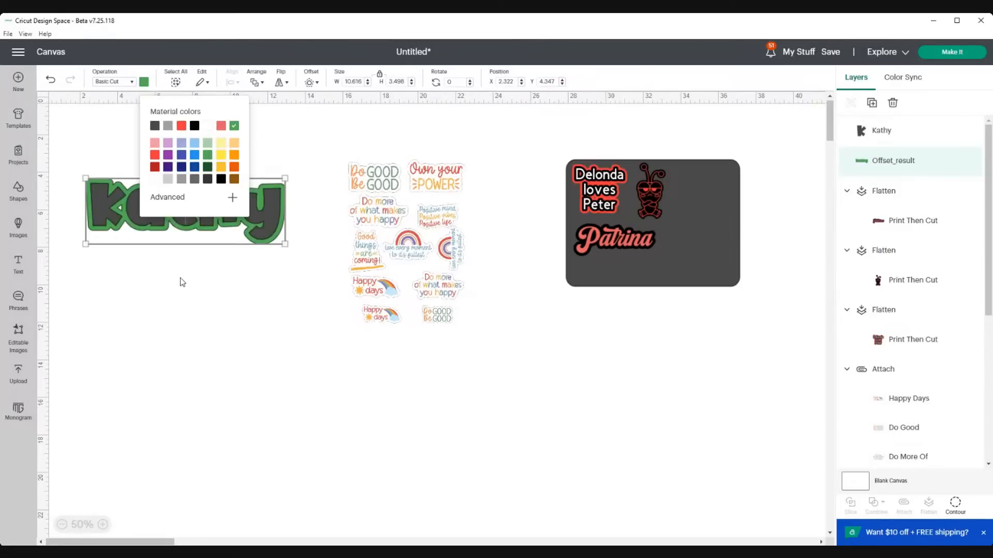
pyautogui.click(182, 282)
# Step: Add a second 0.25 in welded offset around the name text and its green offset together
pyautogui.moveTo(82, 165); pyautogui.dragTo(286, 245)
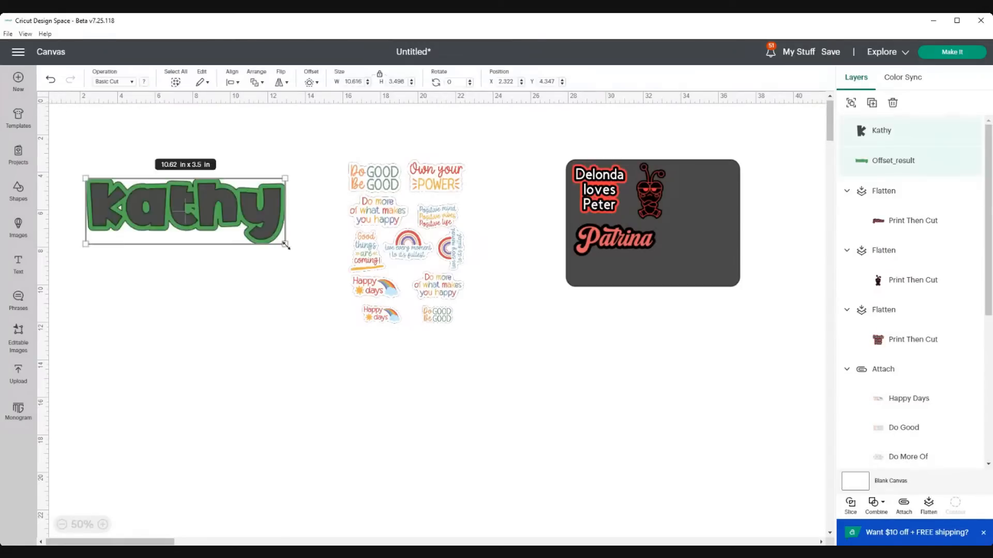
pyautogui.click(310, 83)
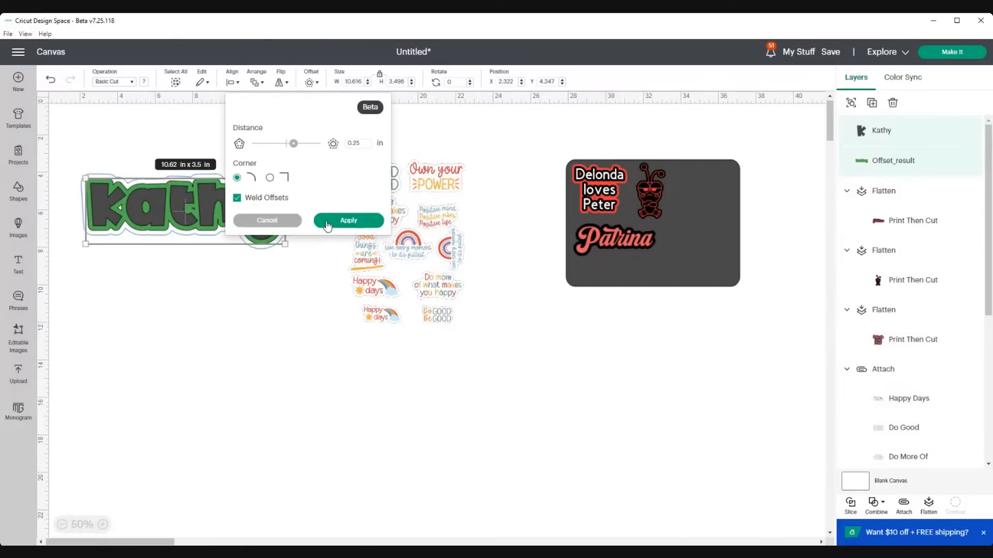
pyautogui.click(334, 220)
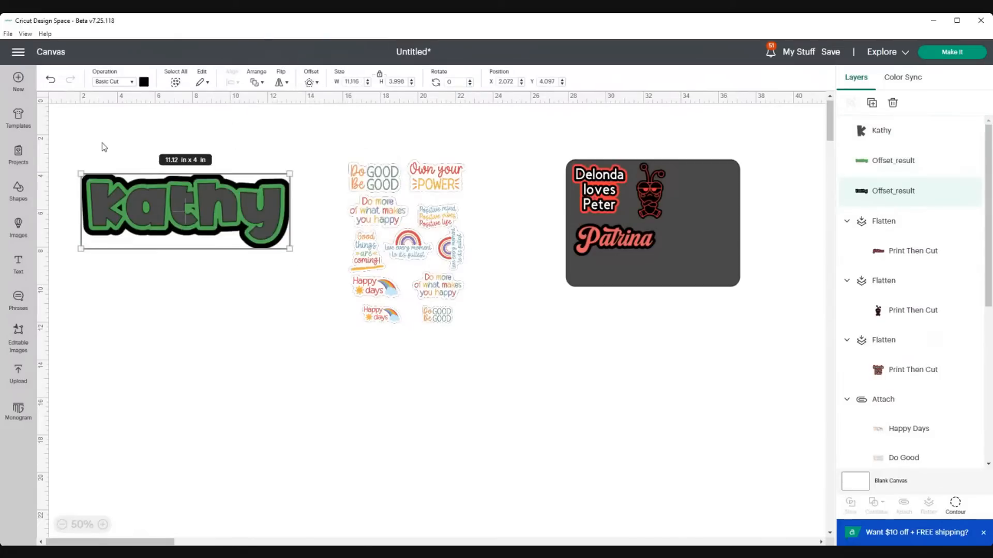
# Step: Color the outer offset white and flatten the Big Yummy name text together with both of its offsets
pyautogui.click(144, 81)
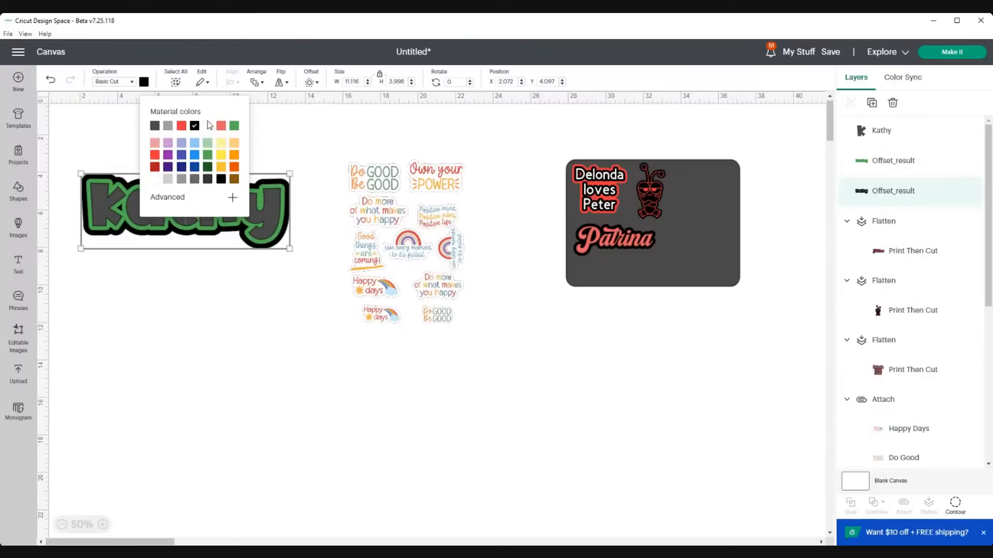
pyautogui.click(155, 179)
pyautogui.click(206, 277)
pyautogui.moveTo(87, 166); pyautogui.dragTo(274, 245)
pyautogui.click(929, 504)
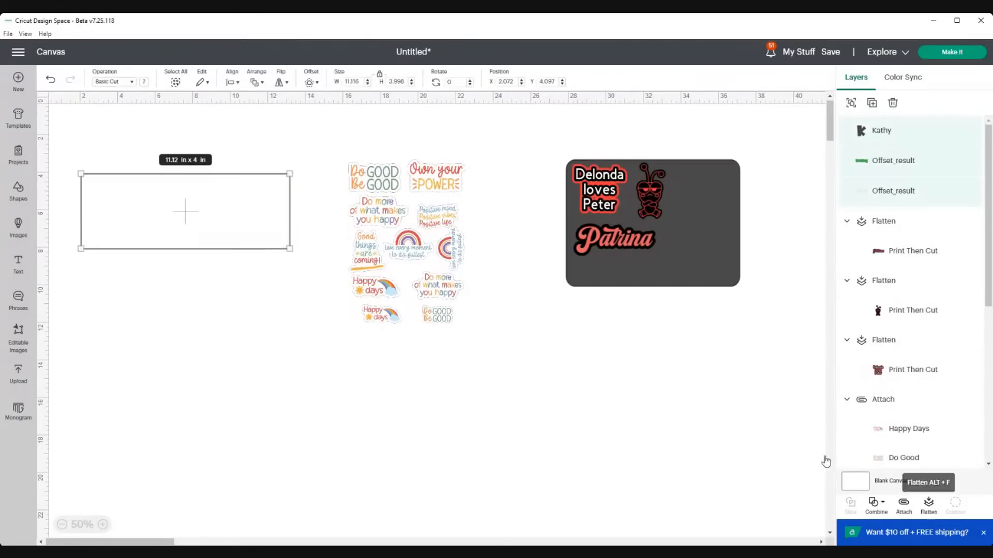
# Step: Shrink the flattened green name sticker to about 4.37 x 1.57 in and arrange it beneath the red script name on the dark rectangle
pyautogui.moveTo(290, 251); pyautogui.dragTo(657, 274)
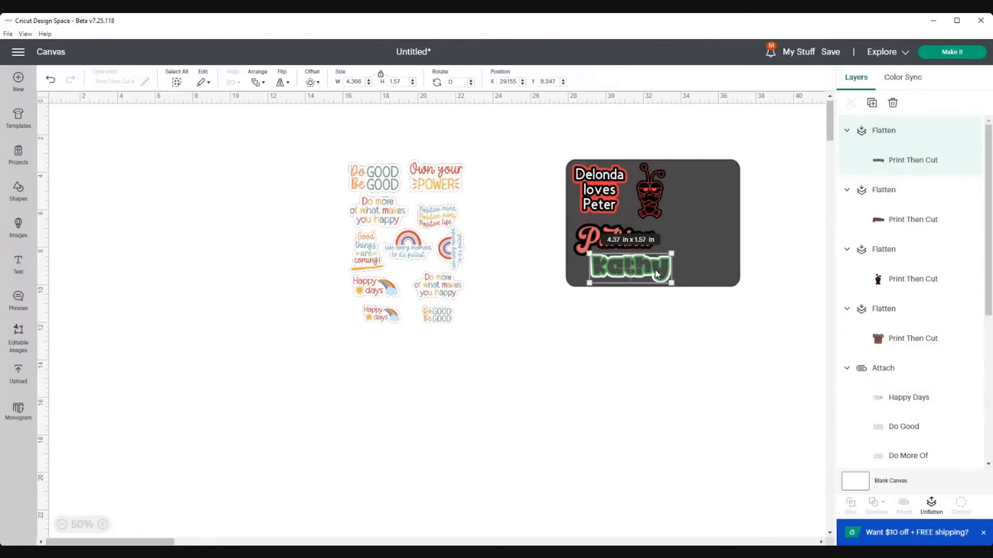
pyautogui.click(640, 319)
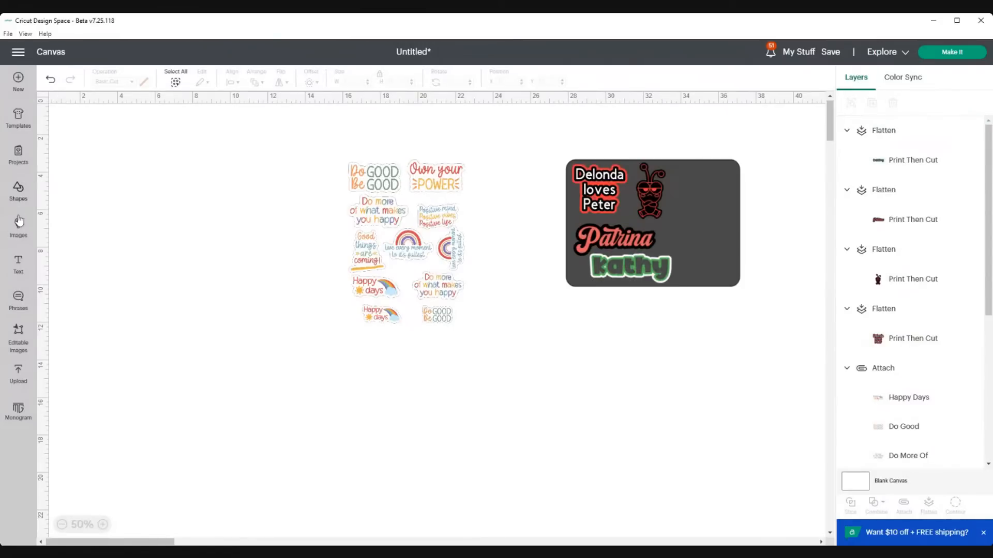
pyautogui.moveTo(614, 242); pyautogui.dragTo(613, 234)
pyautogui.moveTo(624, 276); pyautogui.dragTo(606, 275)
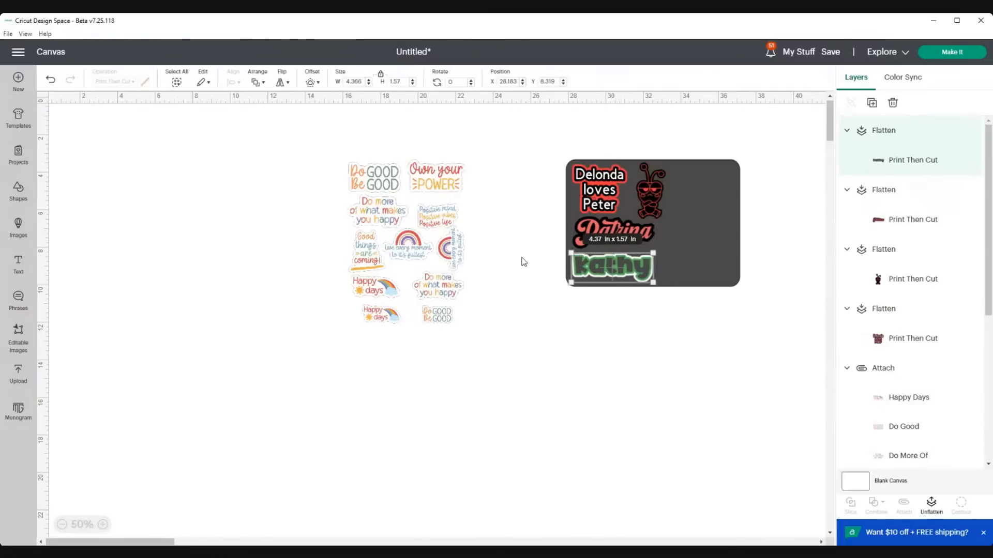
# Step: Search the image library for "cow" and add the sitting black-and-white cow with the bell to the canvas
pyautogui.click(18, 227)
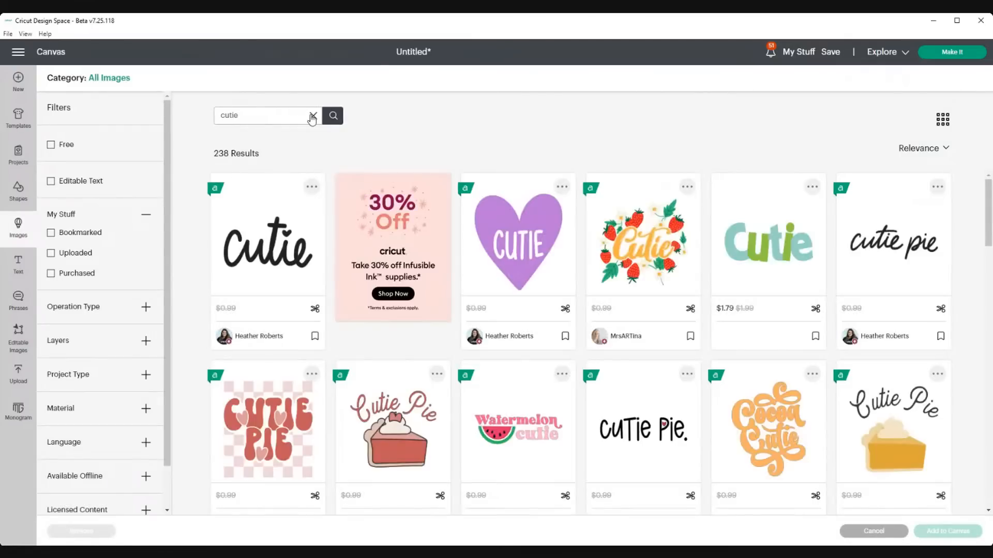
pyautogui.click(313, 117)
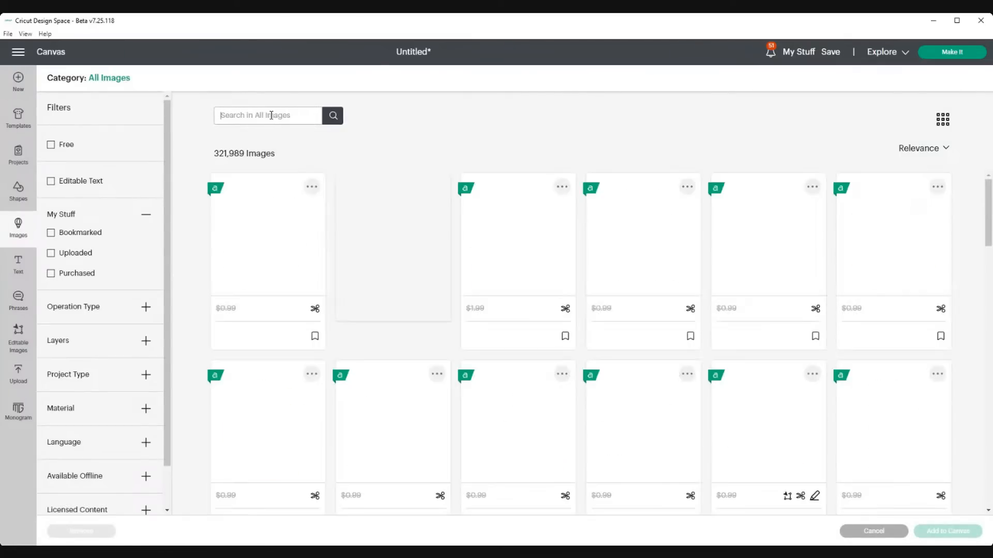
pyautogui.write('cow')
pyautogui.press('Return')
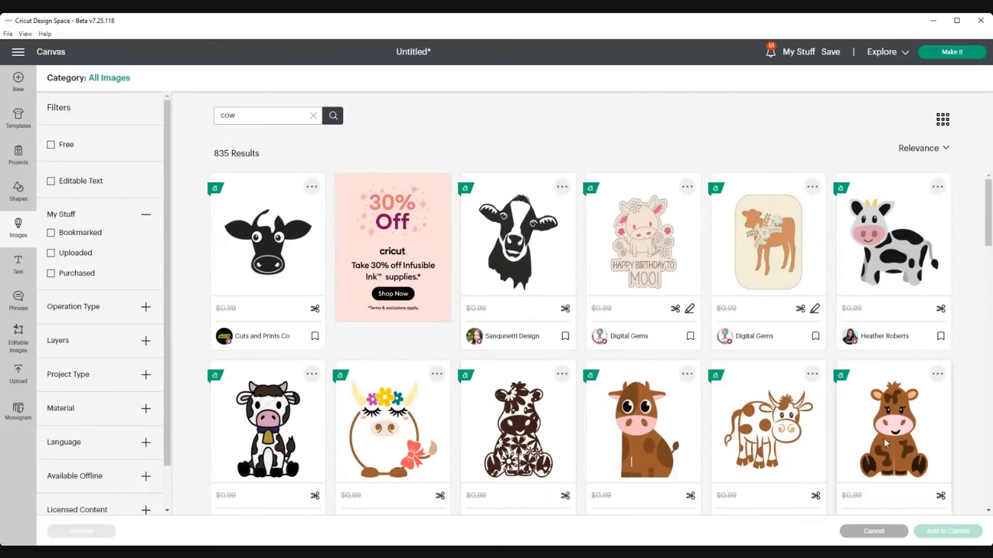
pyautogui.click(262, 437)
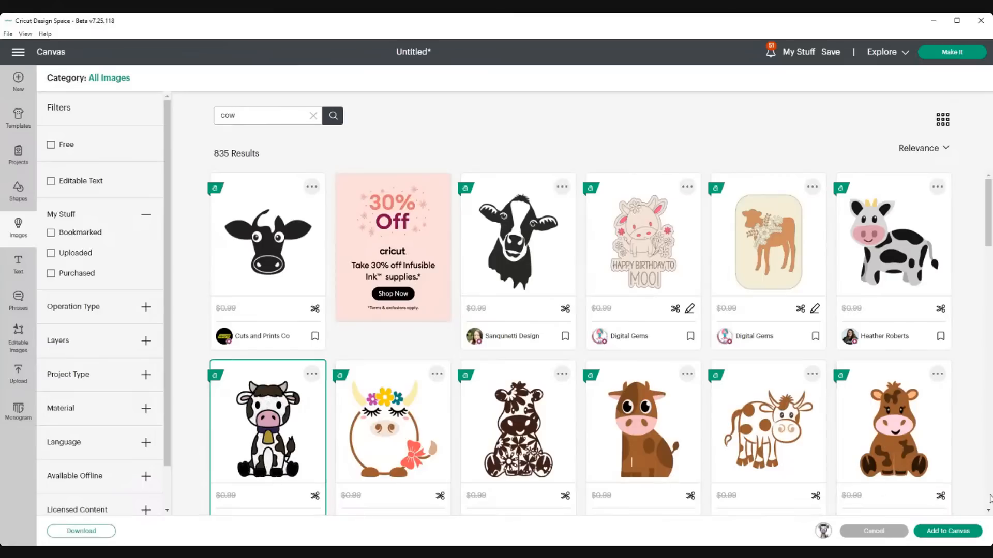
pyautogui.click(957, 532)
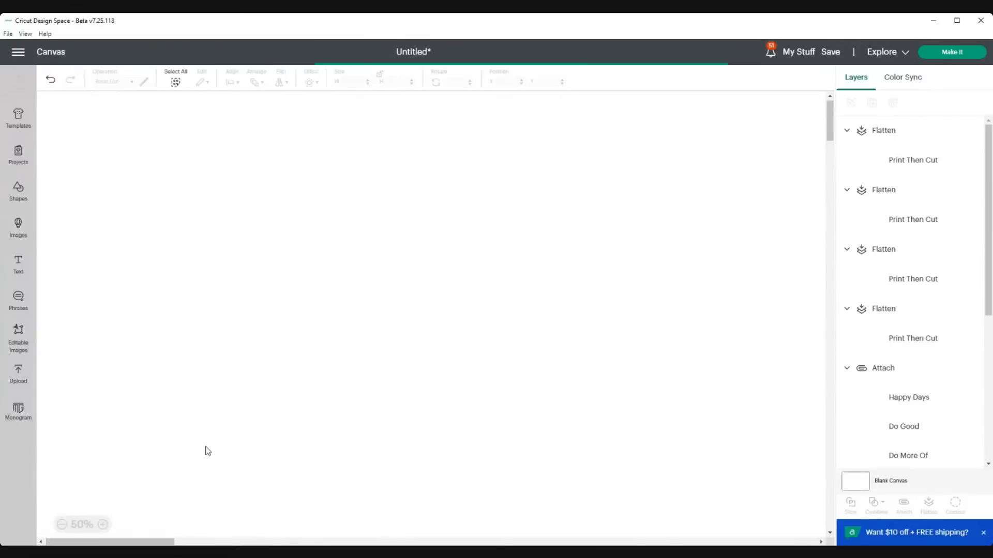
# Step: Move the cow into the empty area beside the sticker sheet, flatten it and shrink it to about 3.51 x 4.89 in
pyautogui.moveTo(257, 376); pyautogui.dragTo(290, 414)
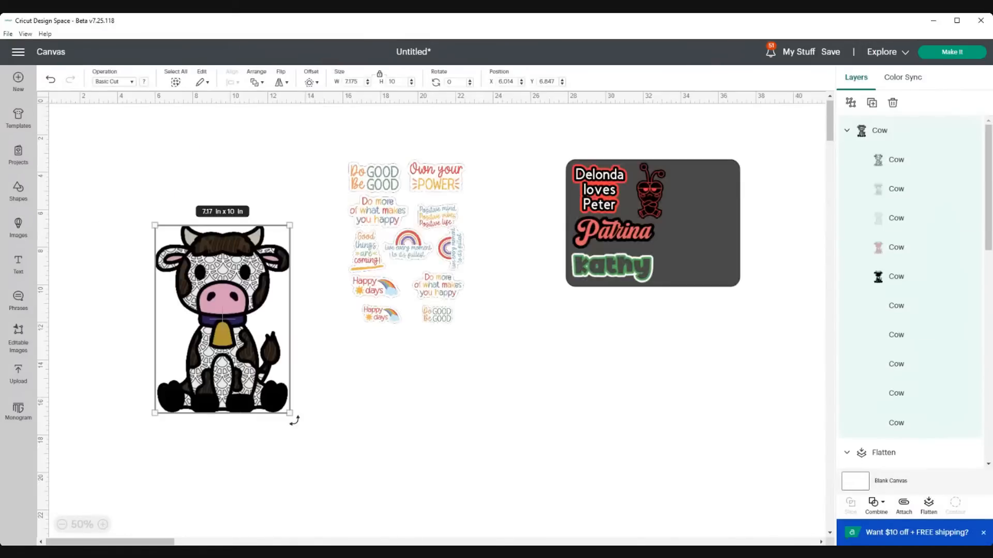
pyautogui.click(929, 504)
pyautogui.moveTo(291, 414); pyautogui.dragTo(221, 317)
# Step: Add a text object reading "I love cows!" above the cow
pyautogui.click(18, 262)
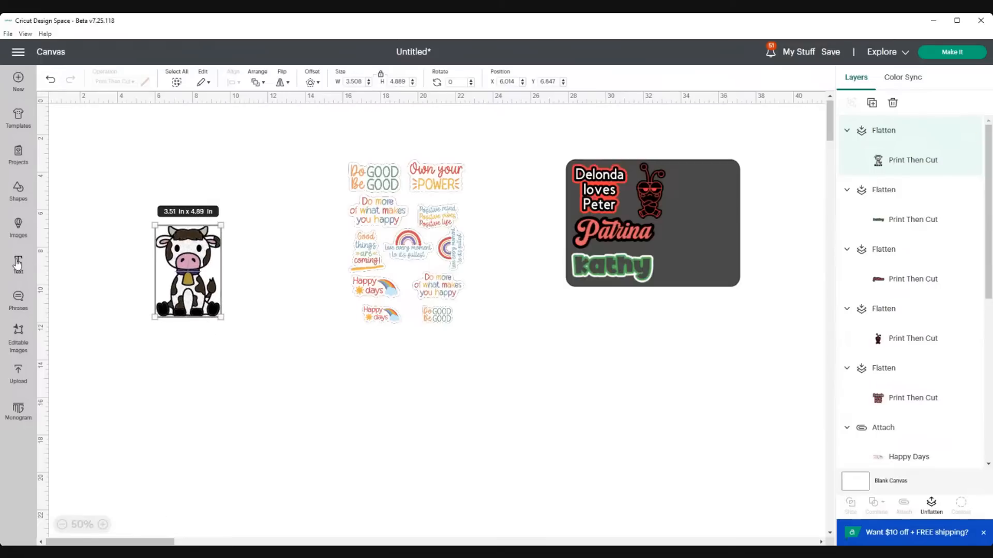
pyautogui.write('I')
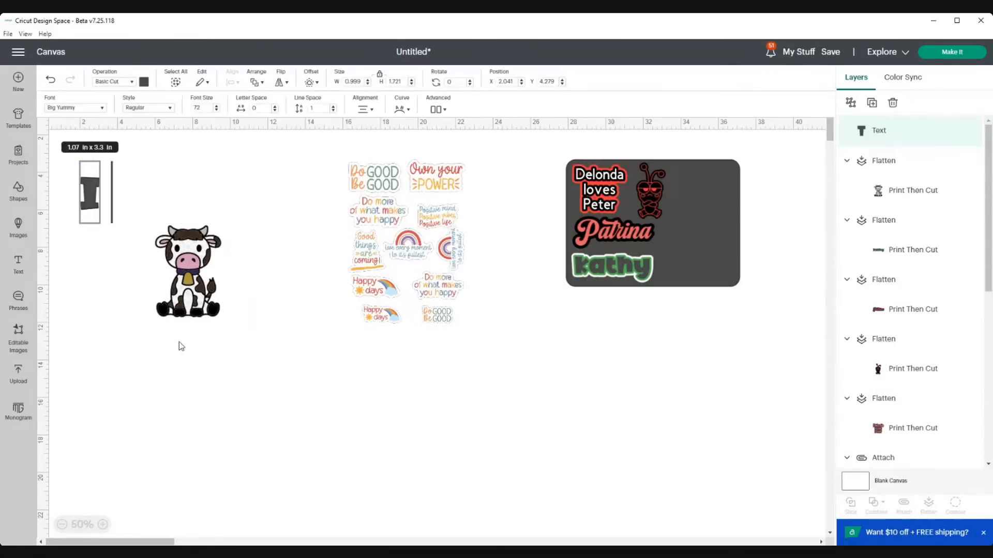
pyautogui.write(' Iov')
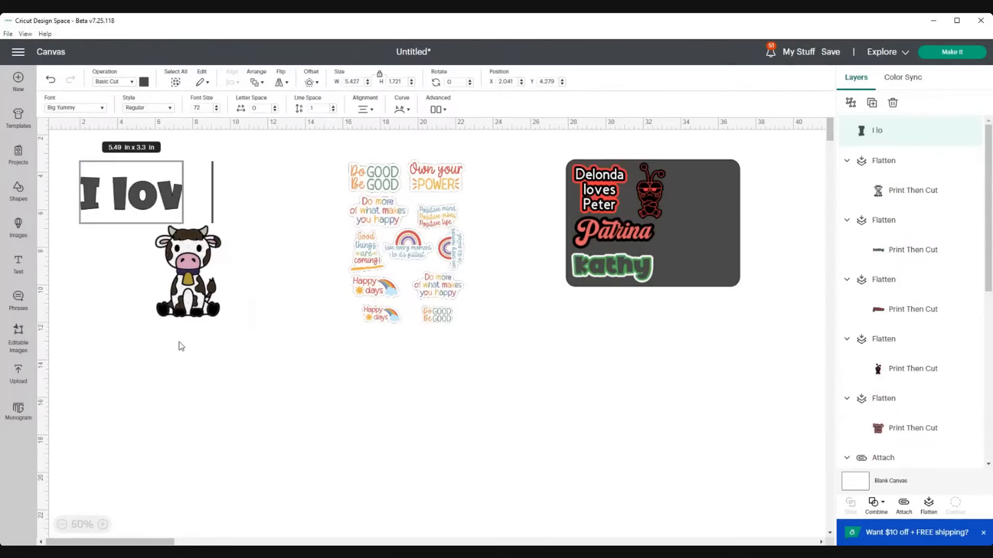
pyautogui.write('e cow')
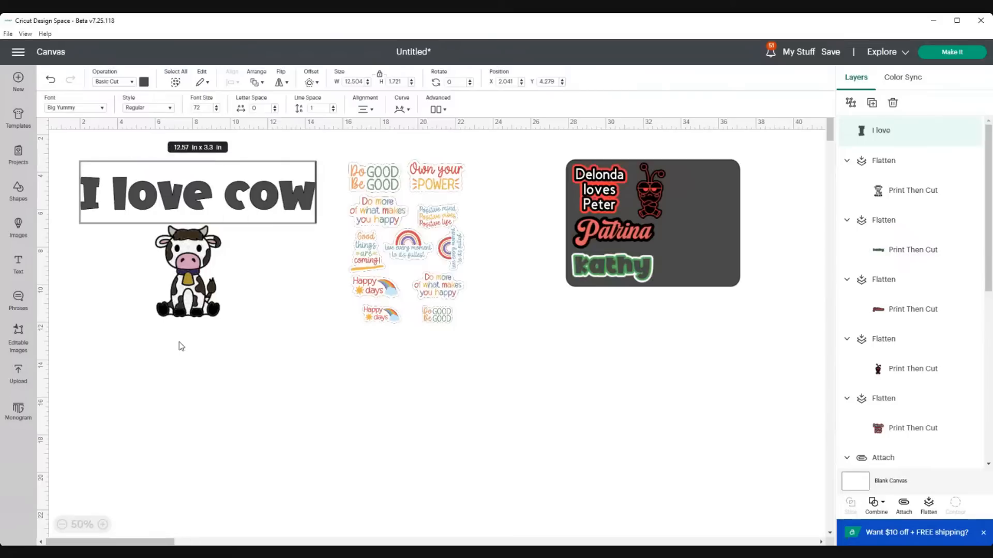
pyautogui.write('s!')
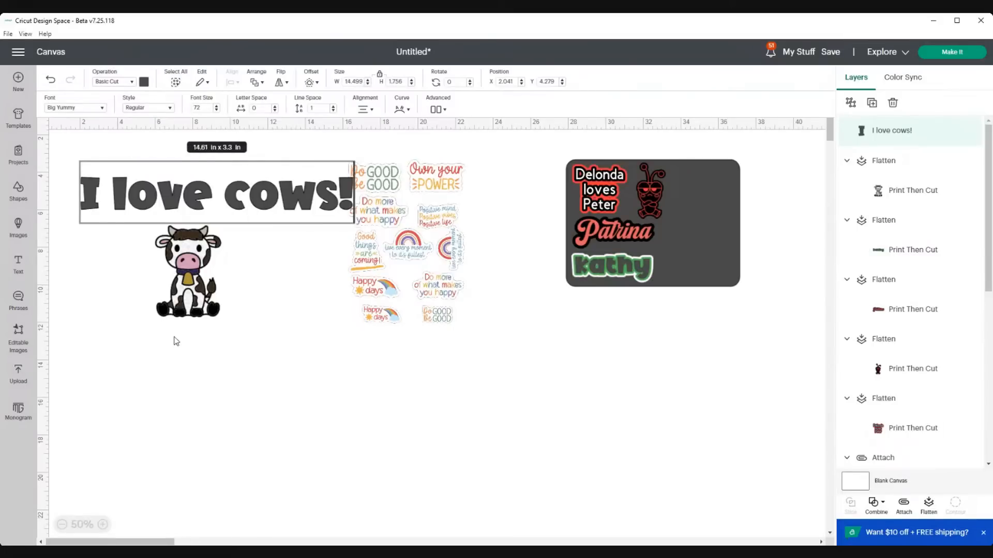
# Step: Shift the "I love cows!" text slightly over the cow and move the attached sticker sheet out of the way below the dark rectangle
pyautogui.click(239, 202)
pyautogui.click(250, 284)
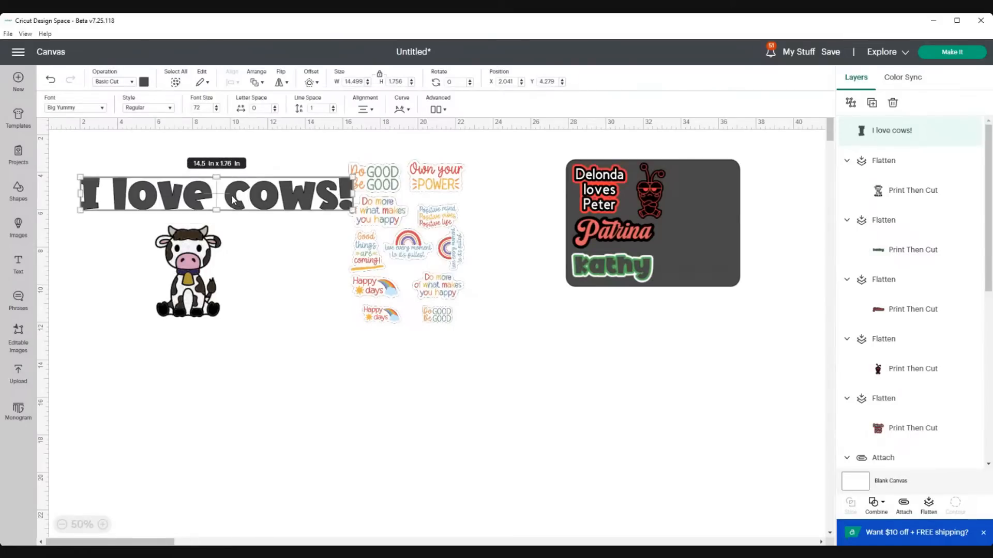
pyautogui.moveTo(234, 201); pyautogui.dragTo(222, 207)
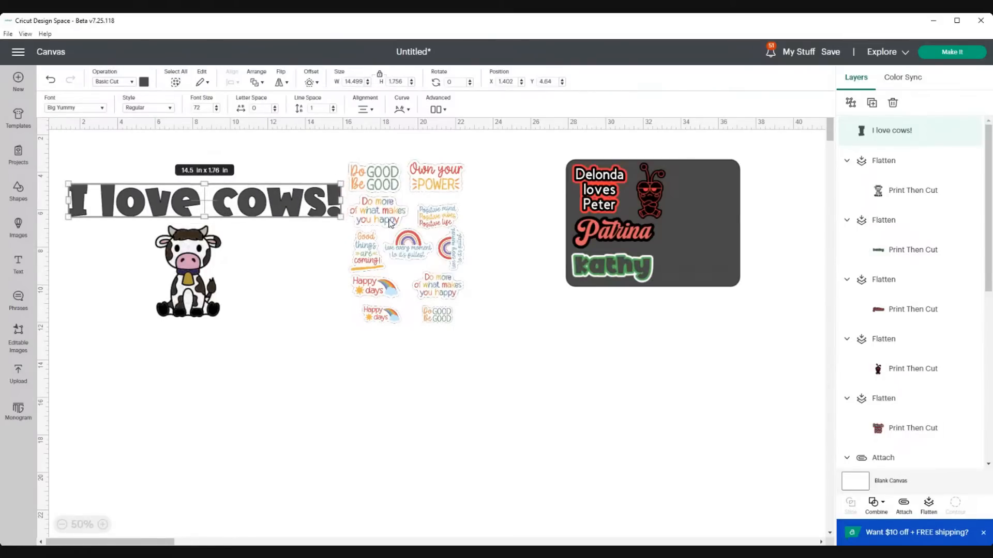
pyautogui.moveTo(390, 223); pyautogui.dragTo(690, 425)
# Step: Curve the "I love cows!" text upward to a diameter of 7.71 and center the arch around the cow
pyautogui.click(254, 212)
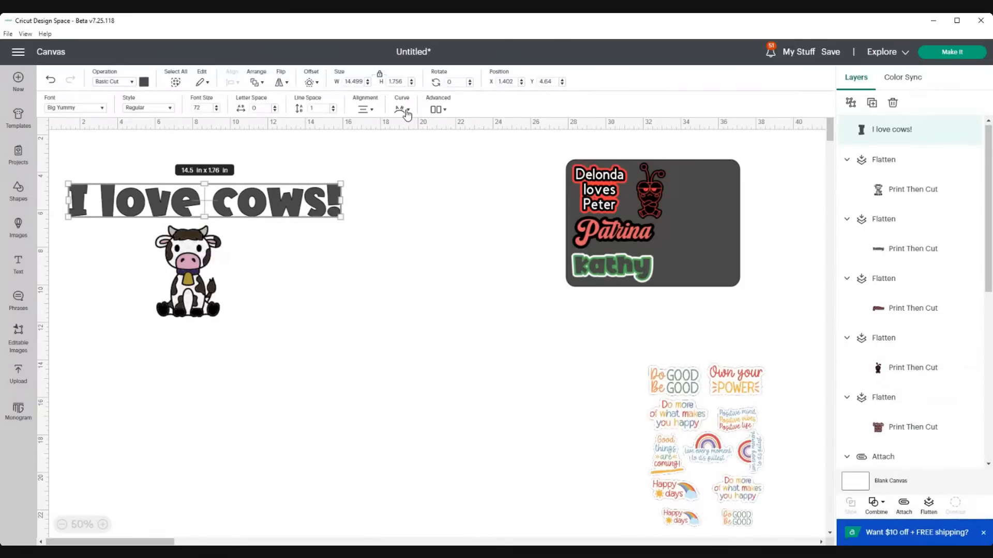
pyautogui.click(407, 115)
pyautogui.moveTo(377, 137); pyautogui.dragTo(419, 144)
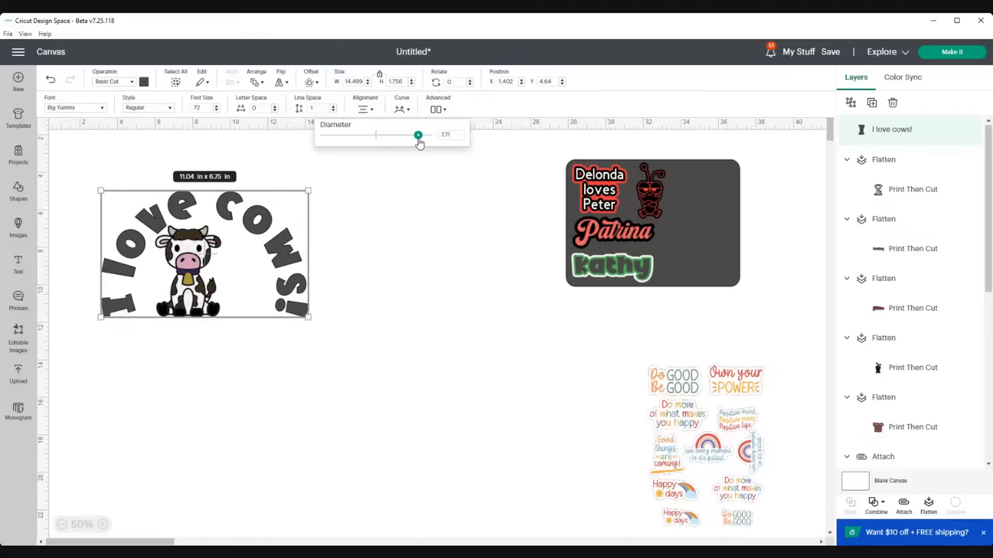
pyautogui.click(411, 221)
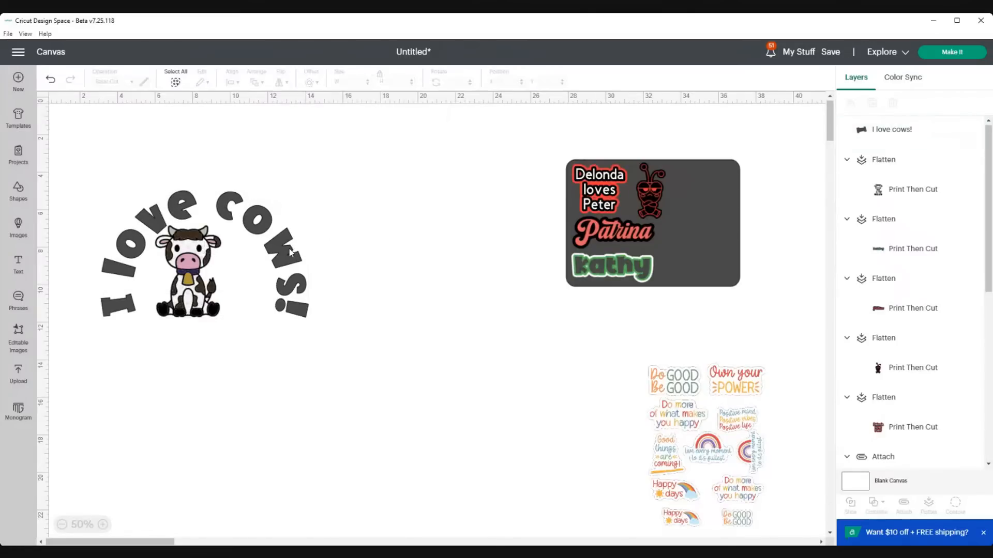
pyautogui.moveTo(290, 253); pyautogui.dragTo(272, 253)
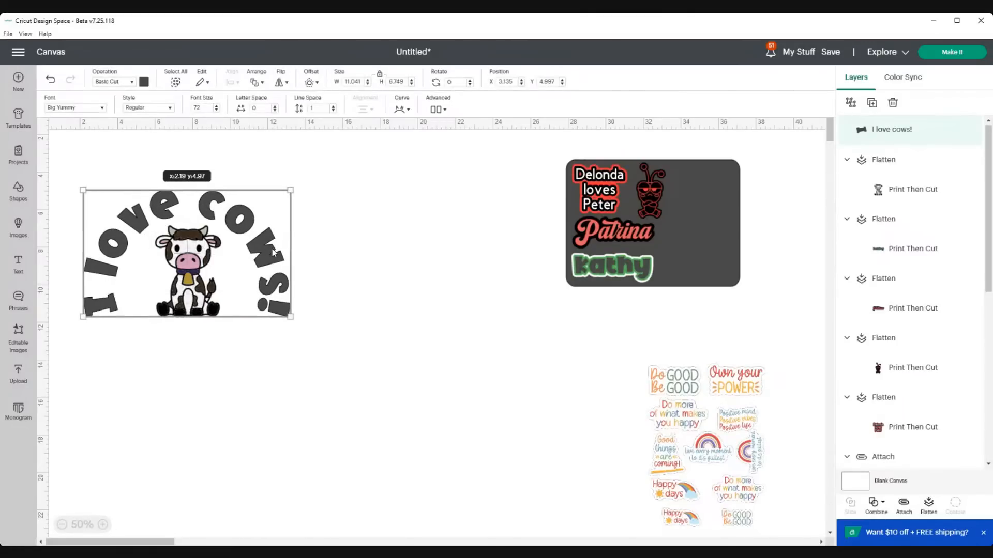
pyautogui.click(343, 272)
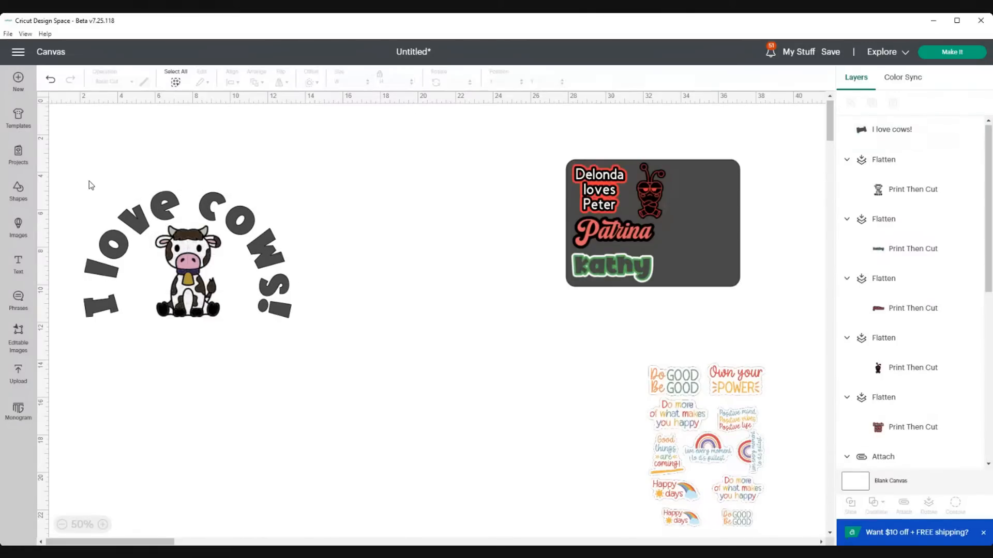
# Step: Create a 0.25 in welded, rounded offset around the arched text and the cow together
pyautogui.moveTo(89, 181); pyautogui.dragTo(303, 344)
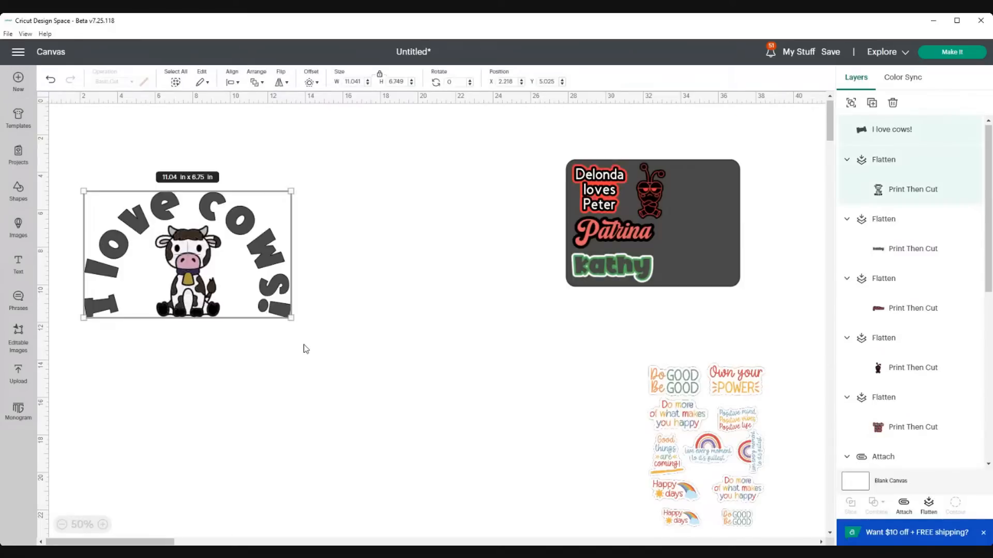
pyautogui.click(310, 82)
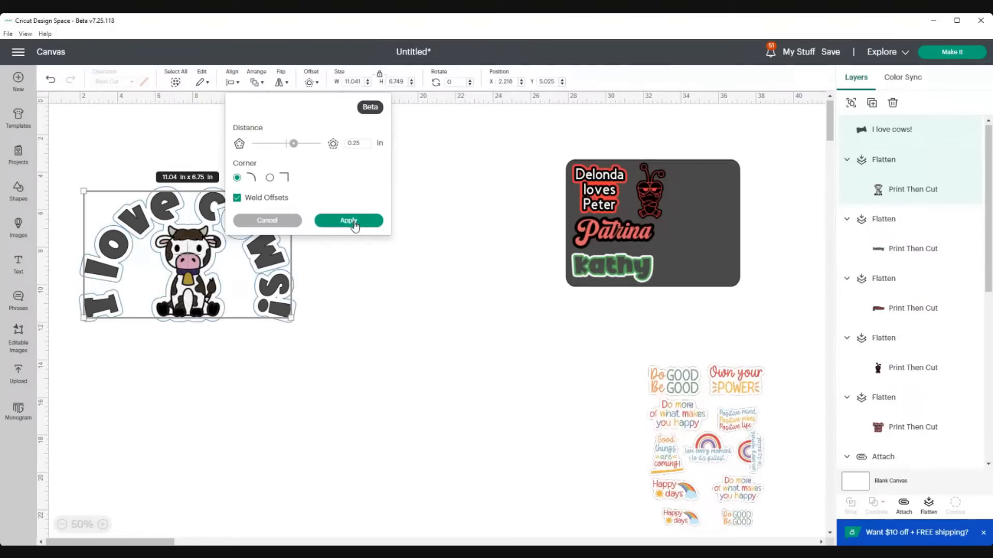
pyautogui.click(355, 223)
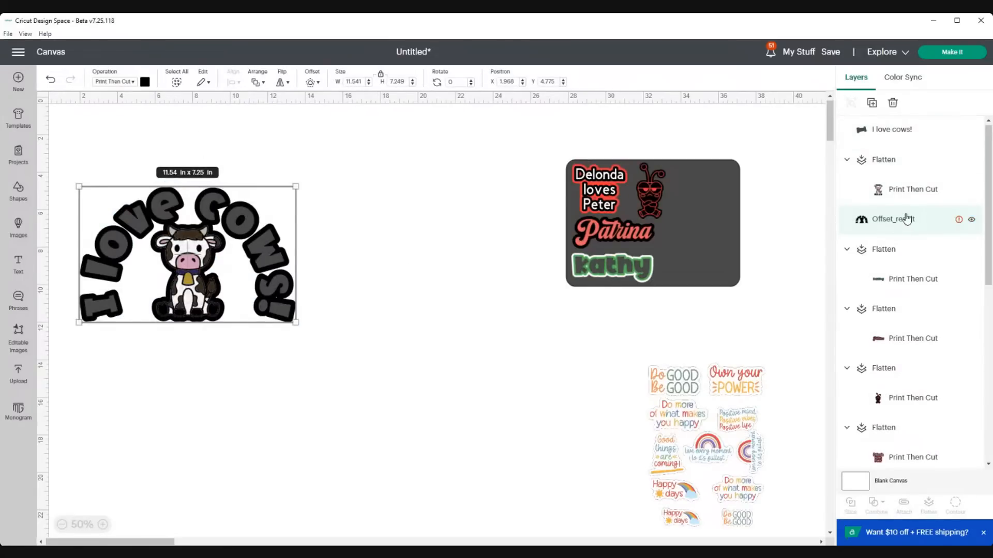
# Step: Color the "I love cows!" text light pink
pyautogui.click(901, 131)
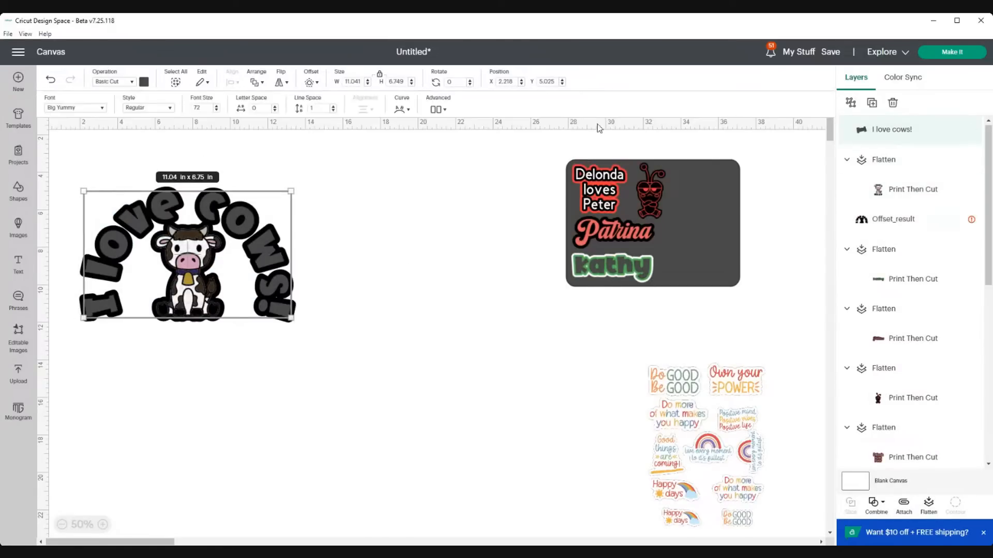
pyautogui.click(144, 83)
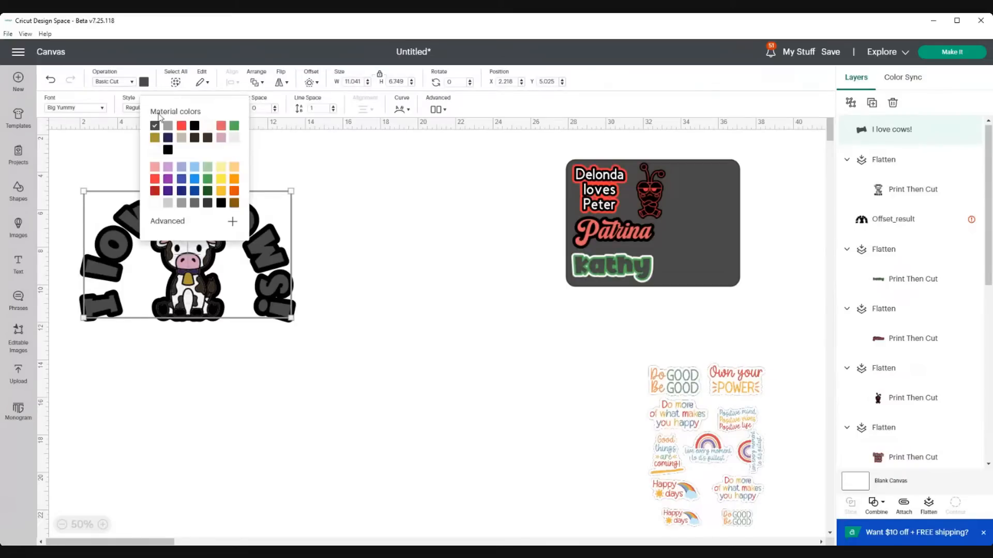
pyautogui.click(221, 137)
pyautogui.click(364, 212)
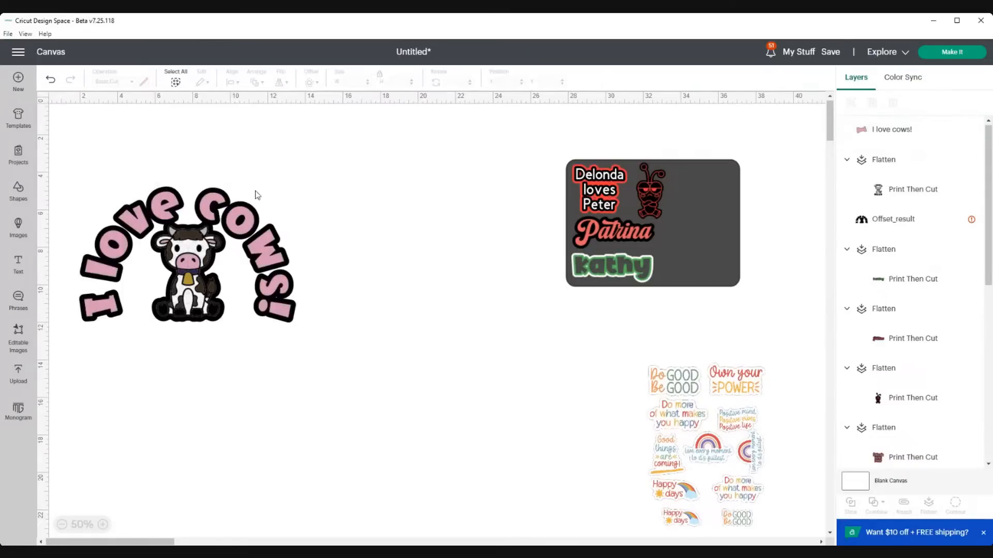
# Step: Flatten the cow, text and offset, shrink the sticker to about 3.99 x 2.5 in, and place it in the dark rectangle's lower-right corner
pyautogui.moveTo(101, 174); pyautogui.dragTo(313, 339)
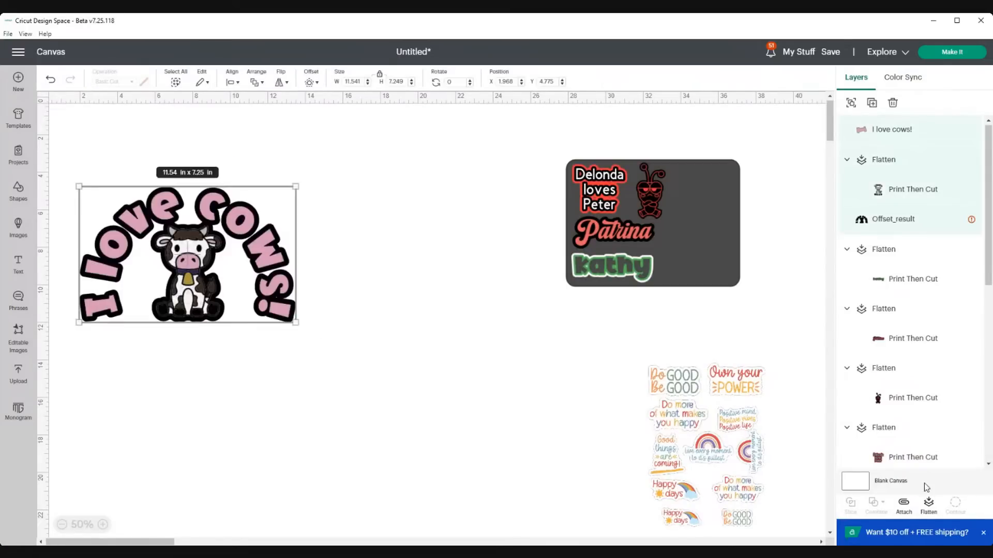
pyautogui.click(928, 504)
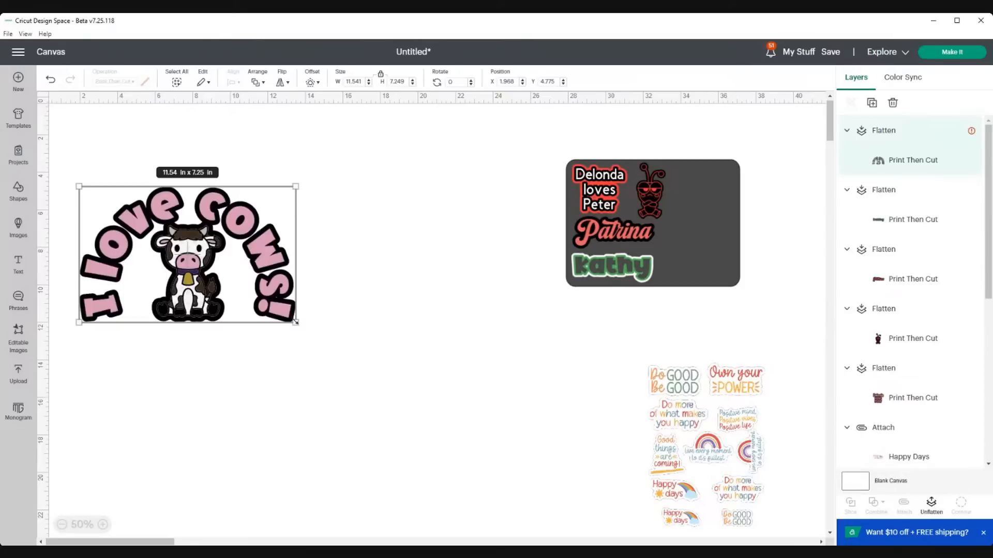
pyautogui.moveTo(296, 322); pyautogui.dragTo(703, 273)
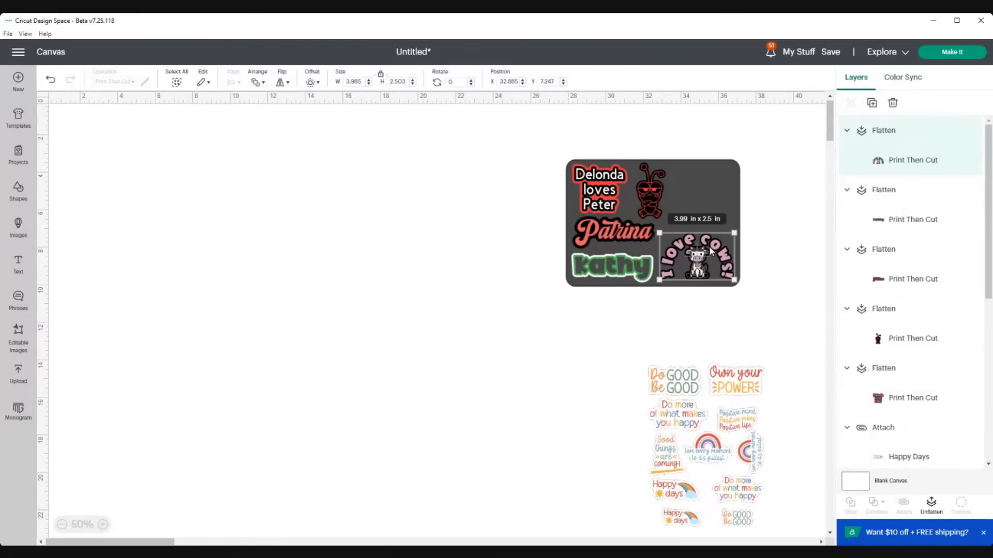
pyautogui.moveTo(710, 249); pyautogui.dragTo(708, 253)
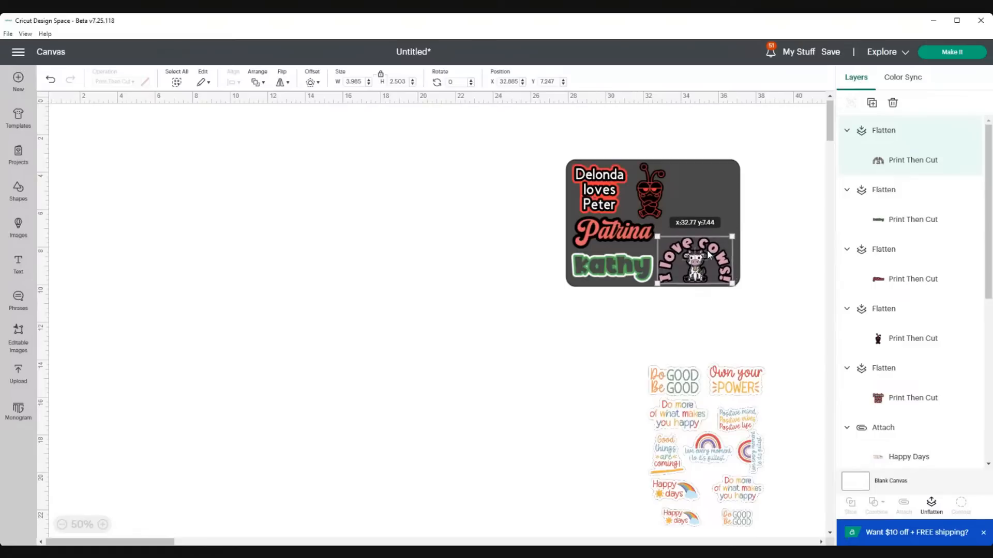
pyautogui.click(385, 326)
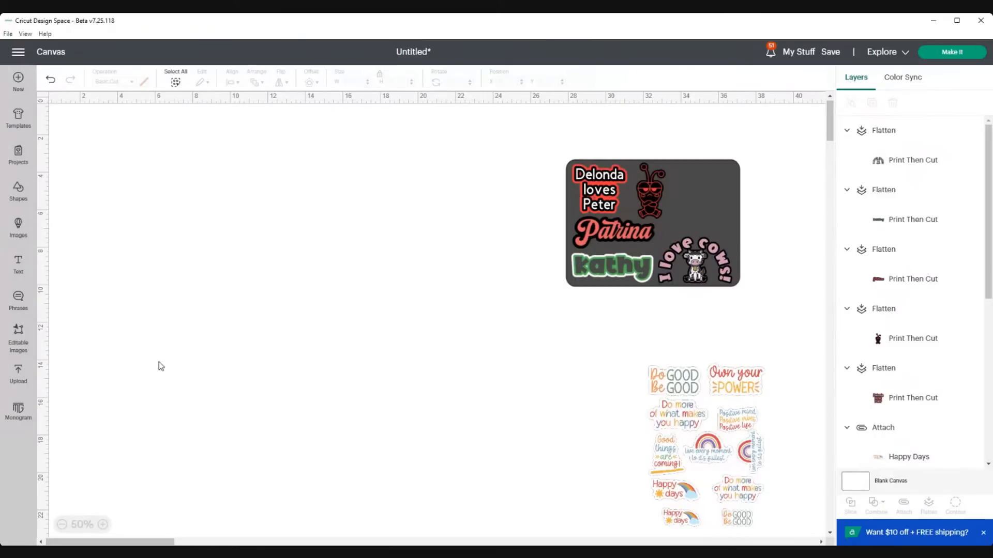
# Step: Move the attached sticker sheet directly beneath the dark rectangle, to about X 28.25, Y 13.28
pyautogui.moveTo(686, 414); pyautogui.dragTo(609, 398)
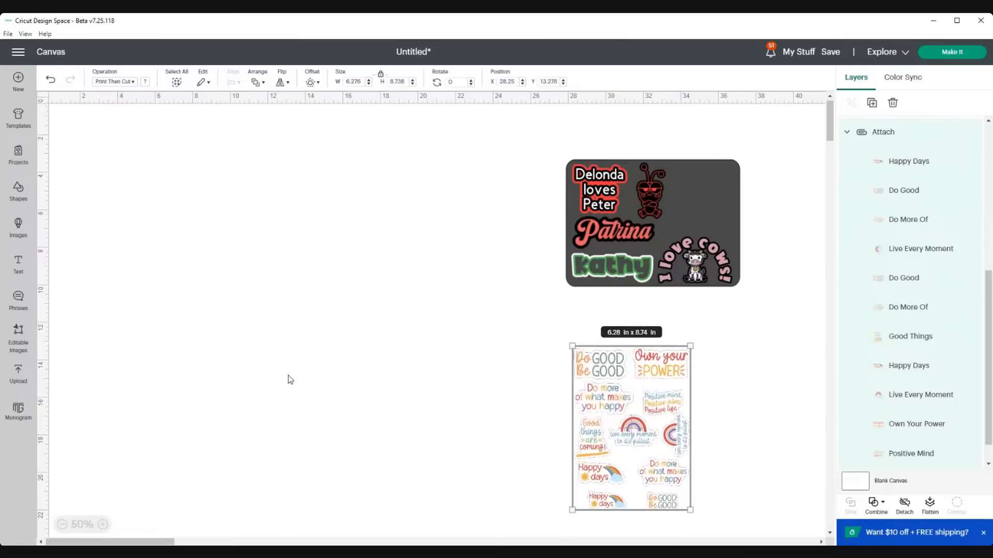
# Step: Open the image library, clear the previous cow search, and look through the heart designs
pyautogui.click(392, 369)
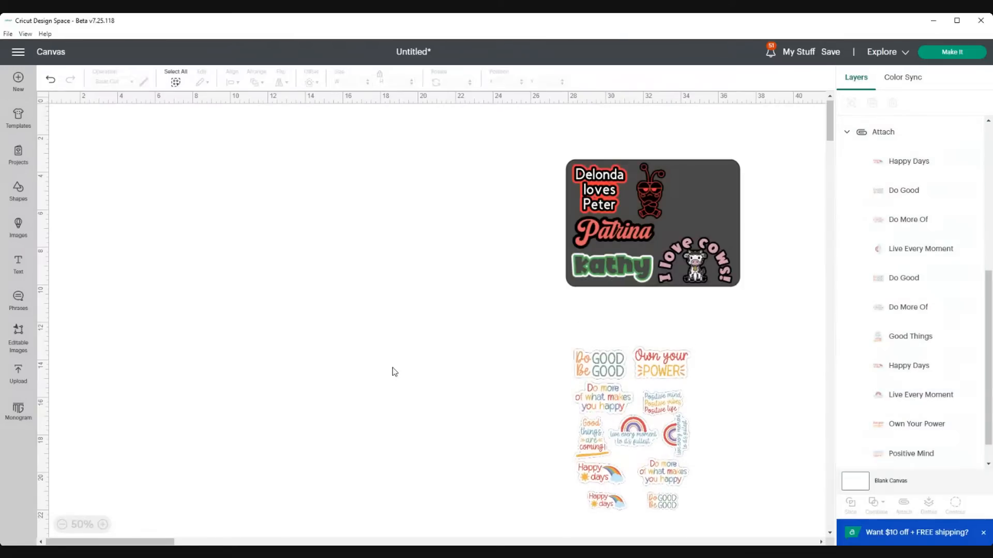
pyautogui.click(18, 227)
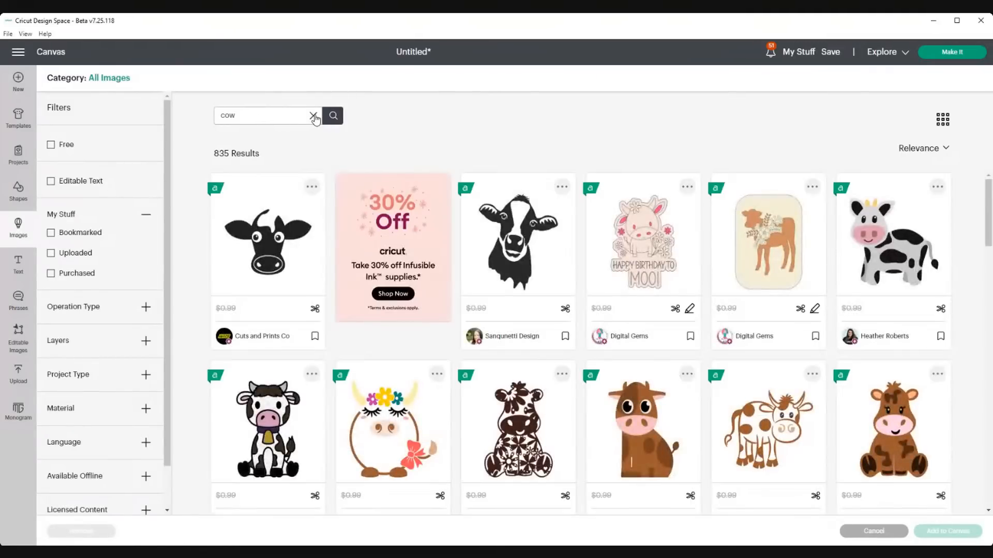
pyautogui.click(314, 117)
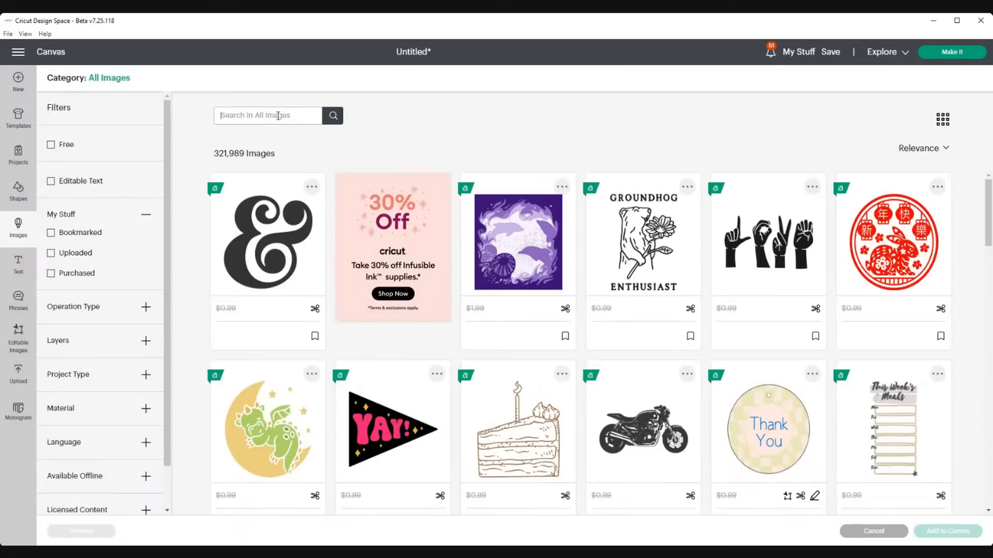
pyautogui.write('heart')
pyautogui.press('Return')
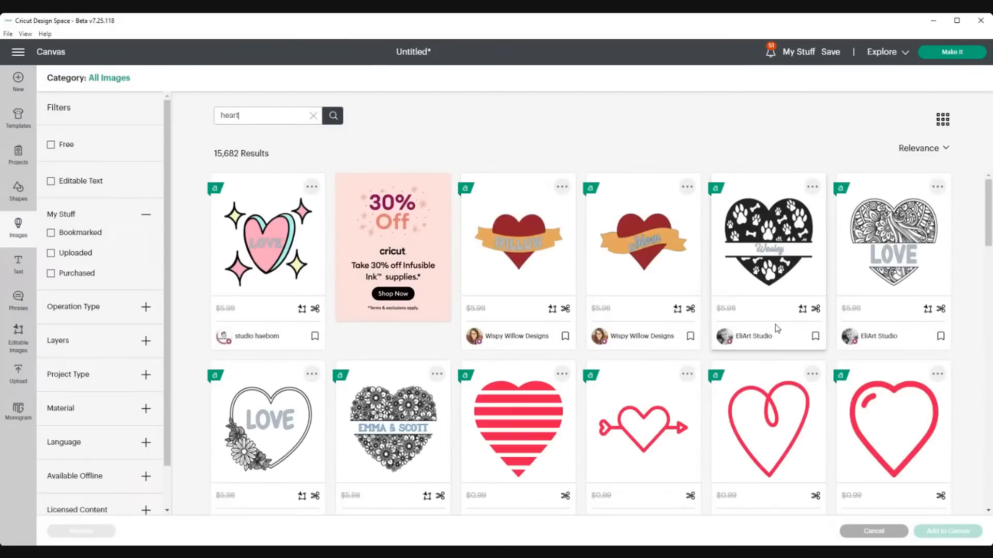
pyautogui.scroll(-1, 775, 327)
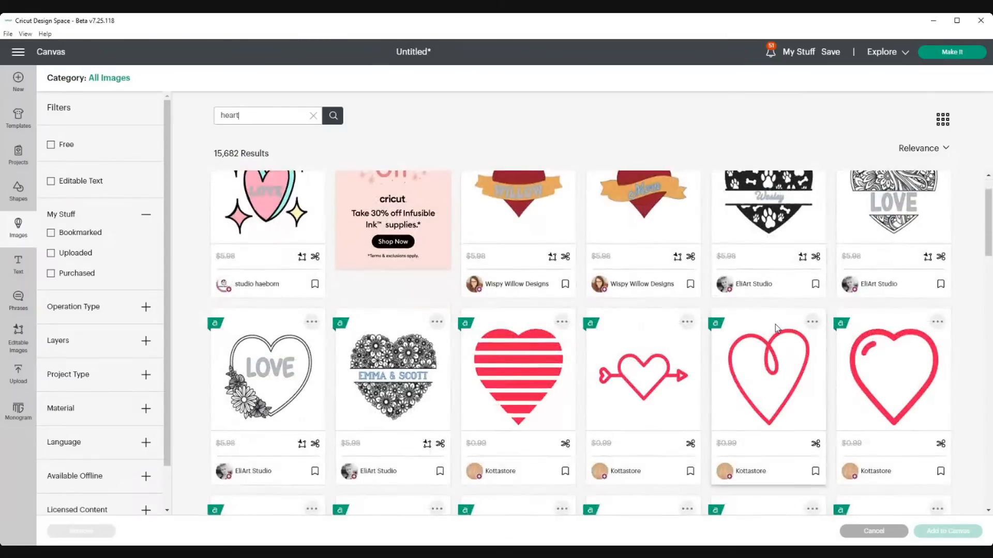
pyautogui.scroll(1, 775, 324)
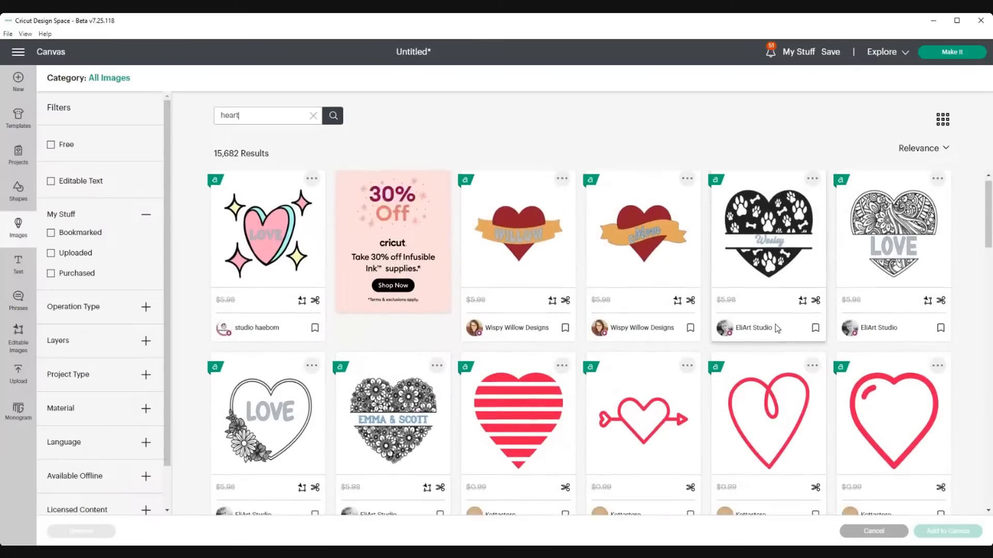
pyautogui.scroll(-3, 774, 324)
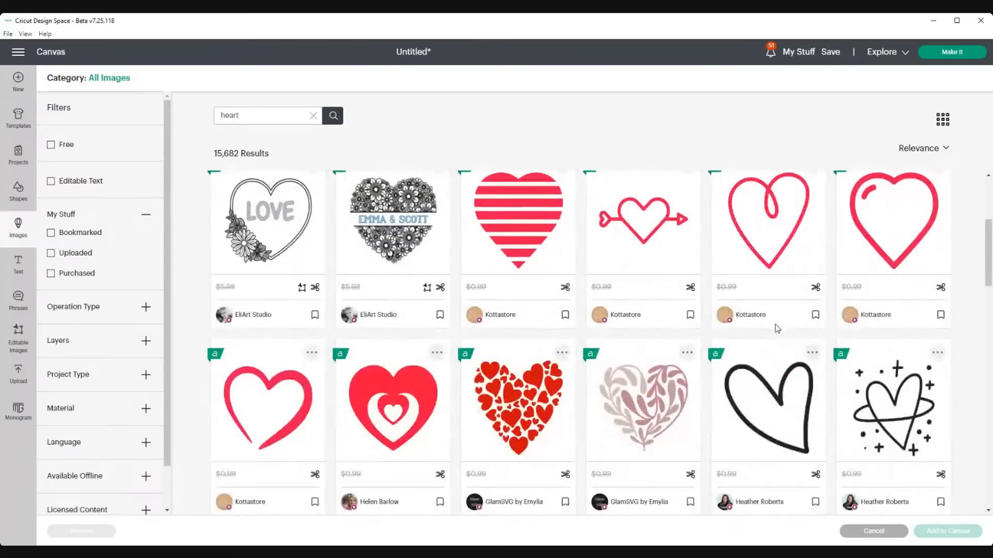
# Step: Search the image library for butterfly and add the orange, red and black open-winged butterfly to the canvas
pyautogui.doubleClick(247, 116)
pyautogui.write('butterfly')
pyautogui.press('Return')
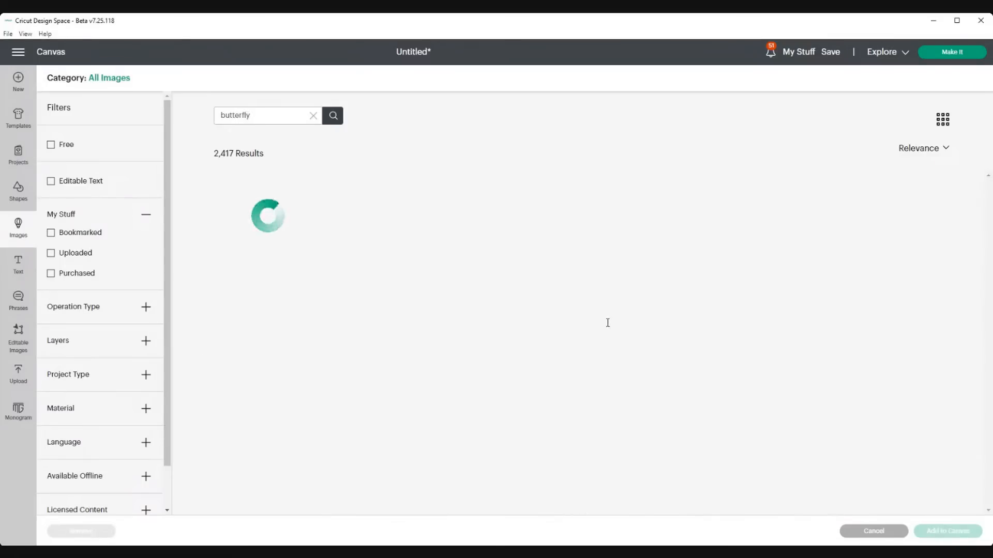
pyautogui.scroll(-5, 804, 341)
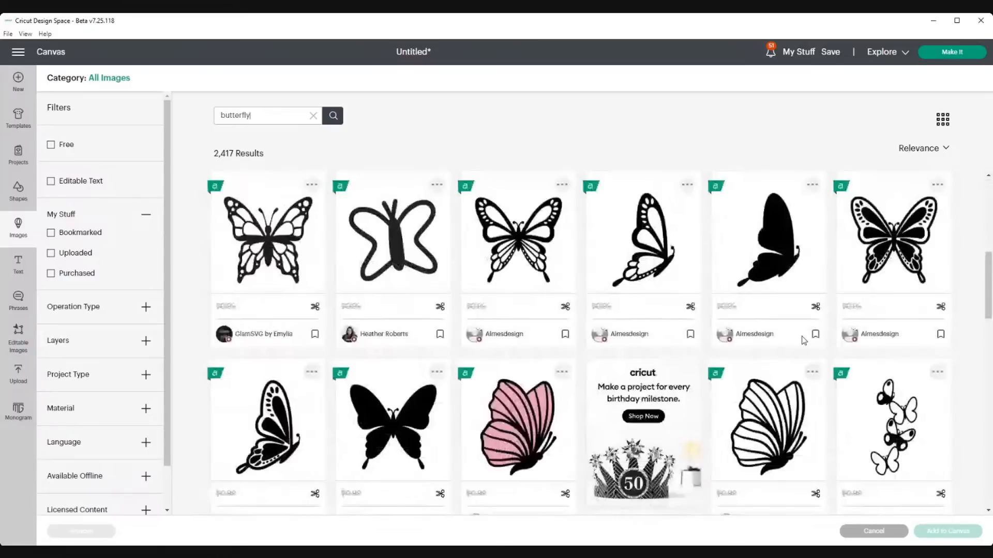
pyautogui.scroll(-10, 804, 341)
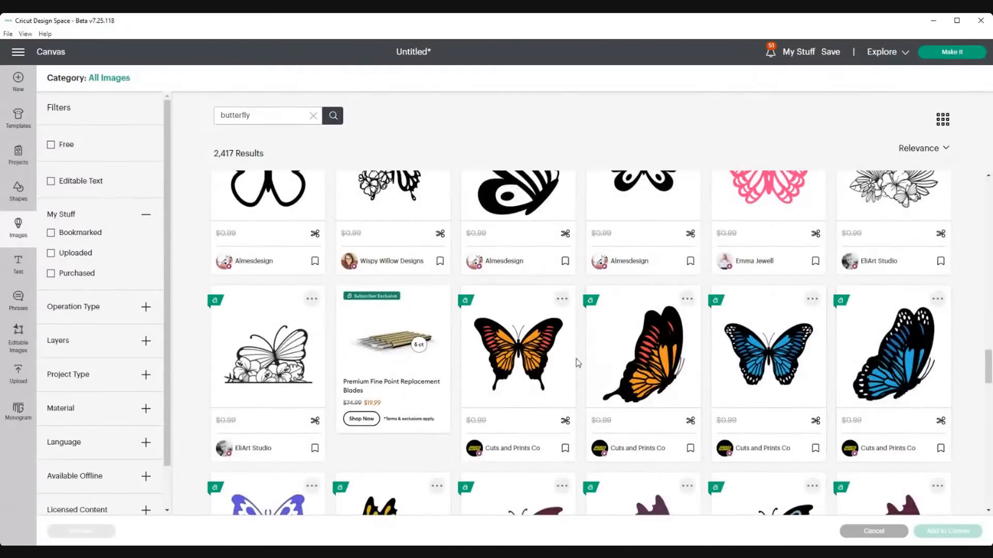
pyautogui.click(523, 364)
pyautogui.click(948, 531)
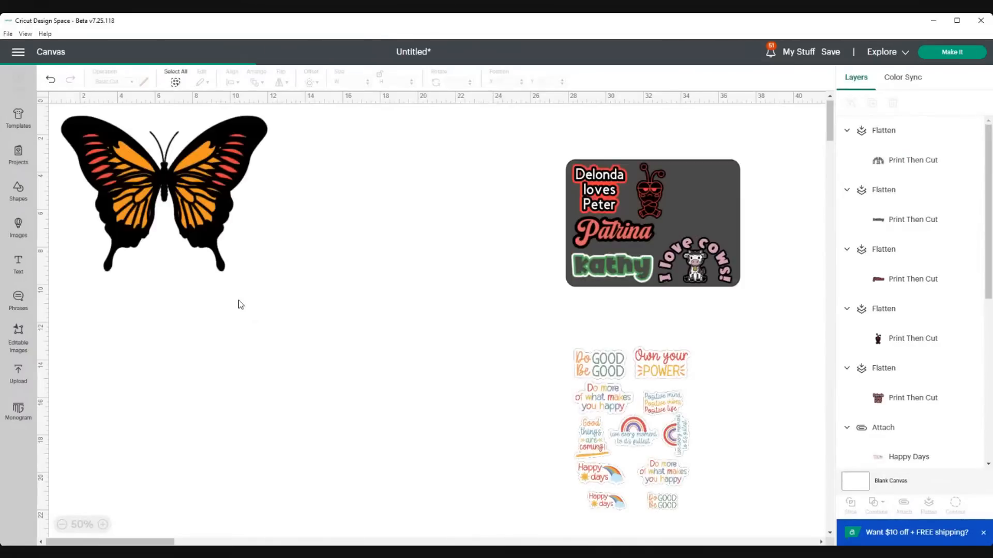
# Step: Move the butterfly clear of the canvas corner and flatten its three layers into one Print Then Cut image
pyautogui.moveTo(174, 217); pyautogui.dragTo(239, 273)
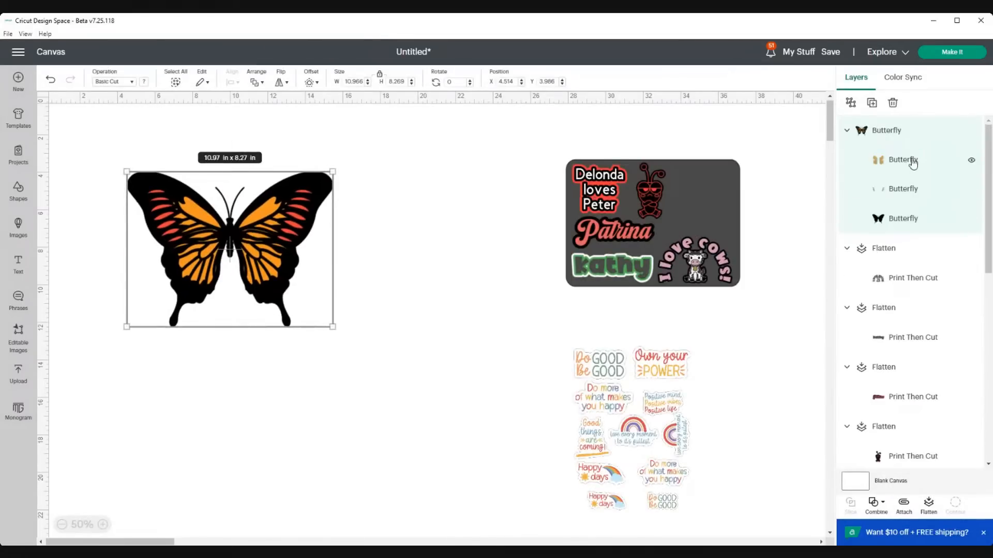
pyautogui.click(897, 191)
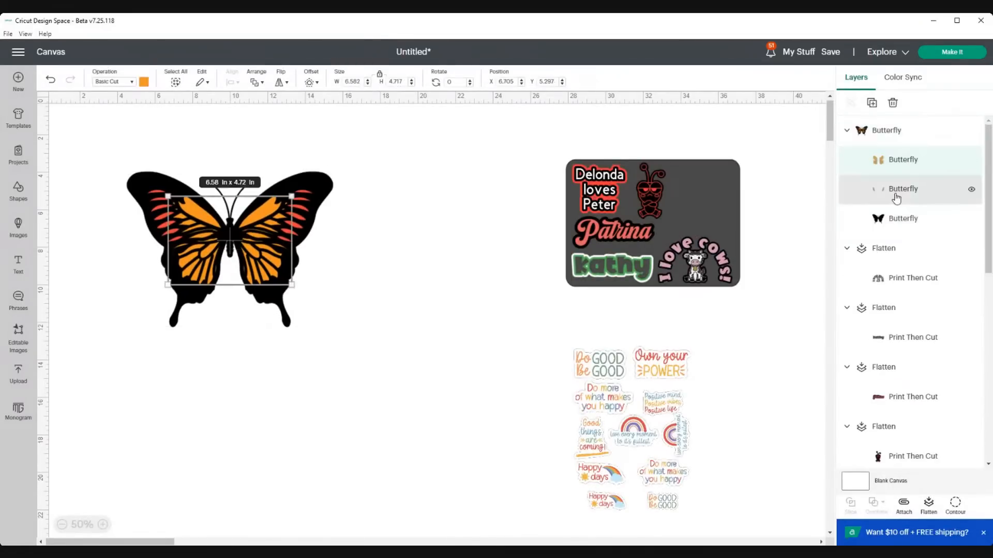
pyautogui.click(892, 220)
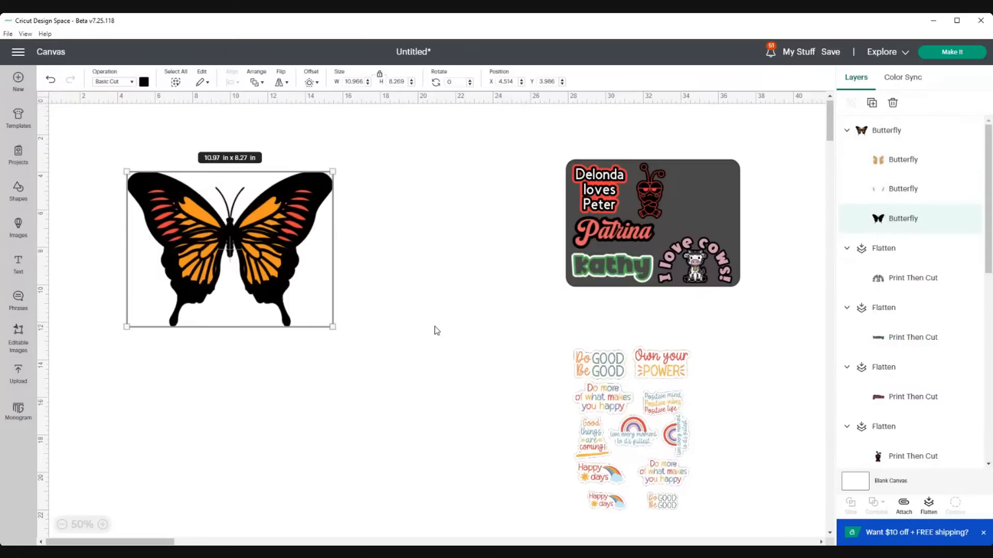
pyautogui.click(433, 287)
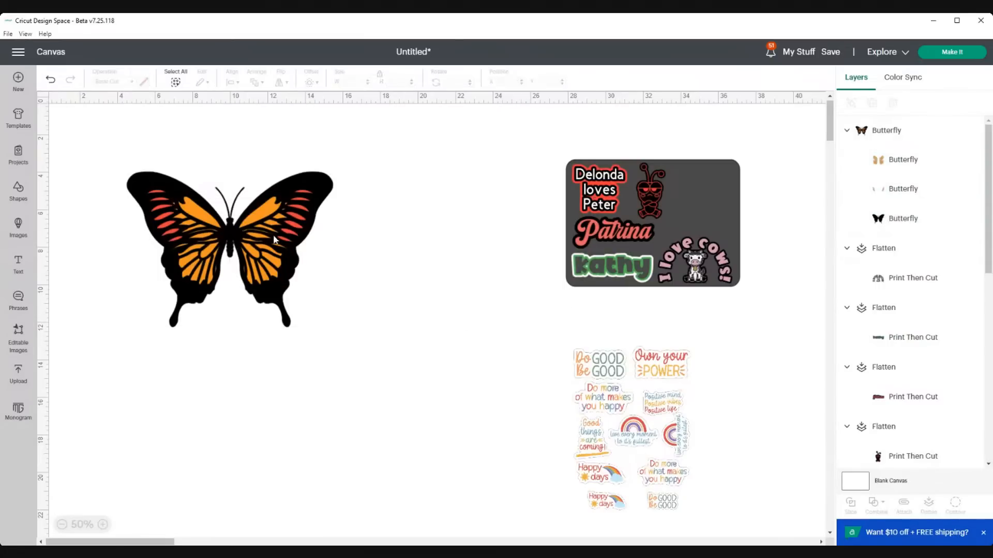
pyautogui.moveTo(119, 166); pyautogui.dragTo(416, 375)
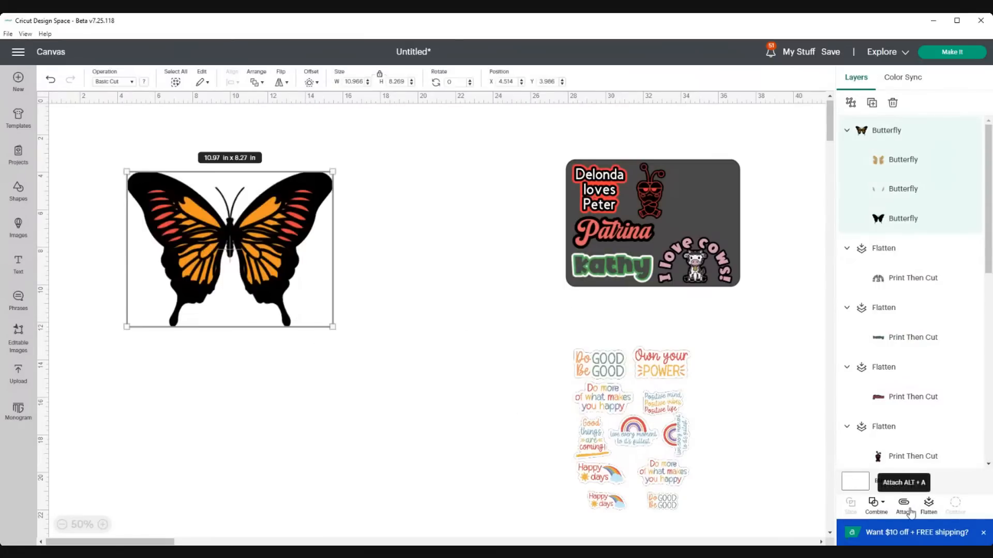
pyautogui.click(928, 505)
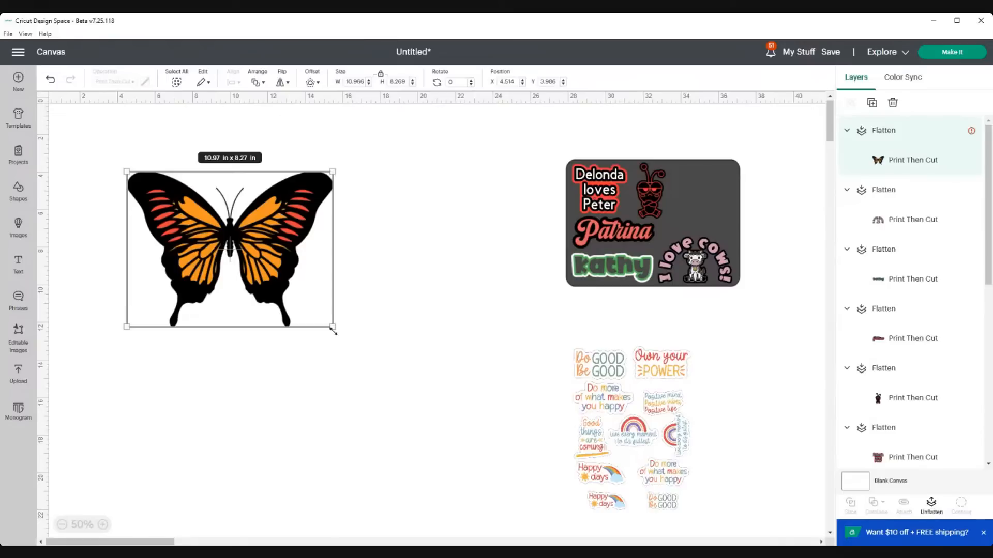
# Step: Shrink the flattened butterfly to about 3.17 x 2.39 in and place it in the dark rectangle's upper-right corner
pyautogui.moveTo(333, 328); pyautogui.dragTo(709, 198)
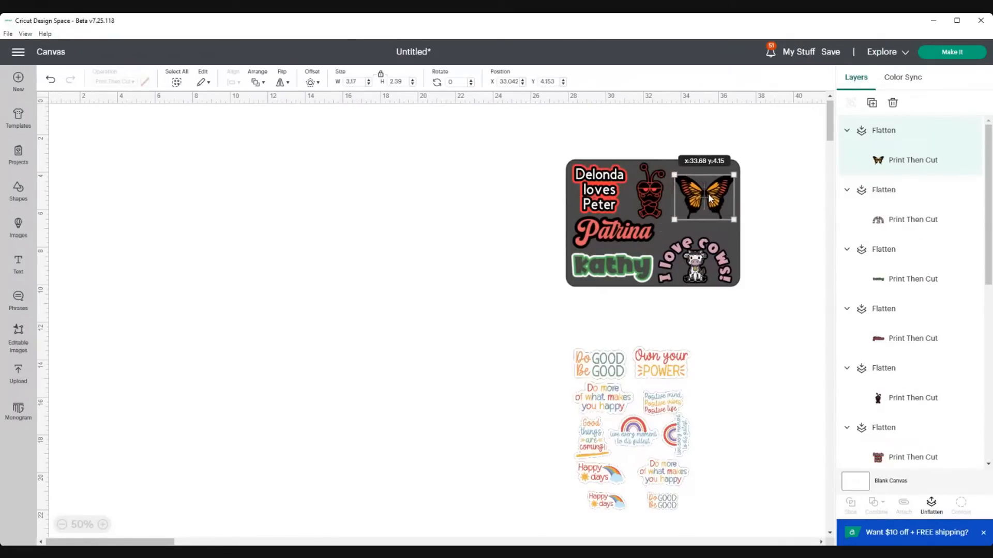
pyautogui.click(767, 217)
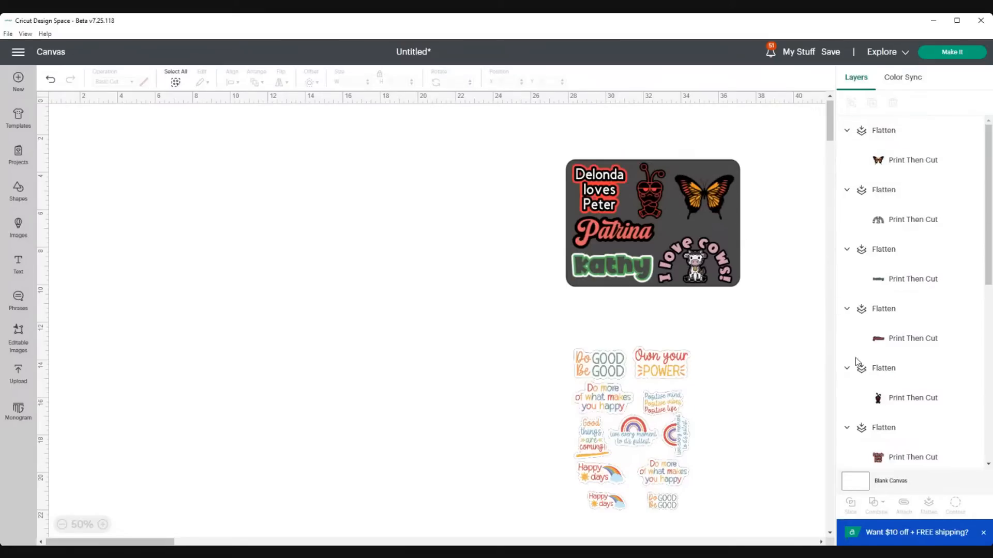
# Step: Hide the dark Rectangle layer and attach the six flattened stickers arranged over it to each other
pyautogui.scroll(-5, 856, 365)
pyautogui.scroll(-5, 931, 389)
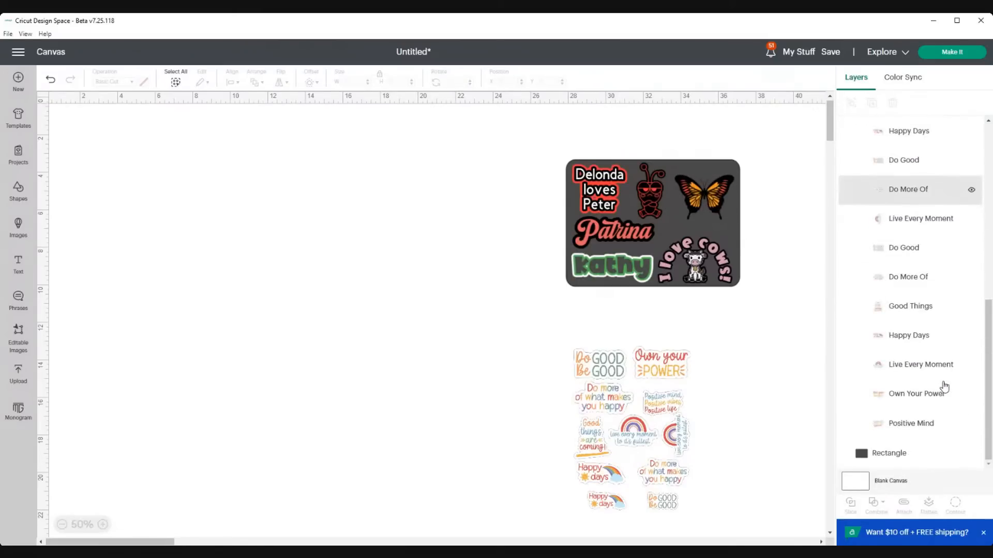
pyautogui.click(869, 455)
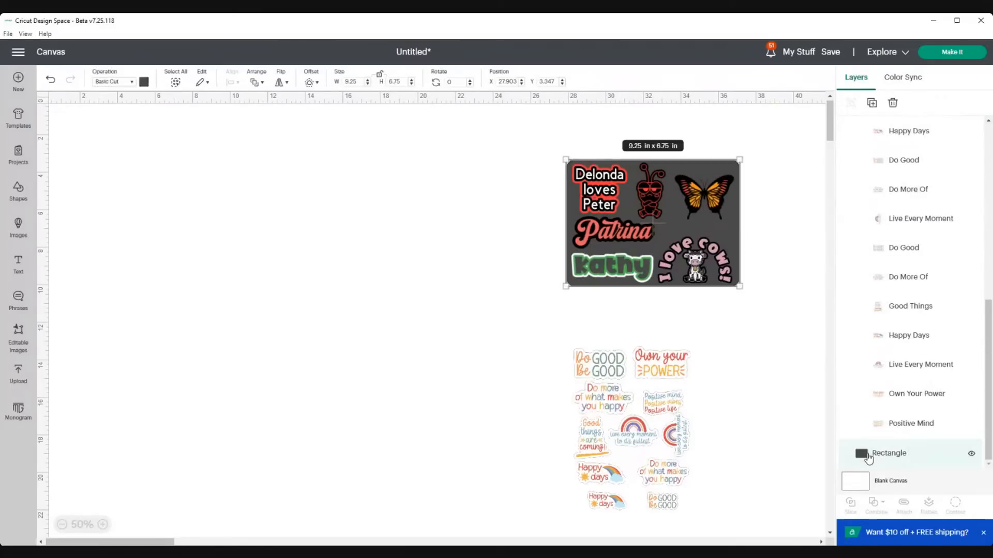
pyautogui.click(971, 454)
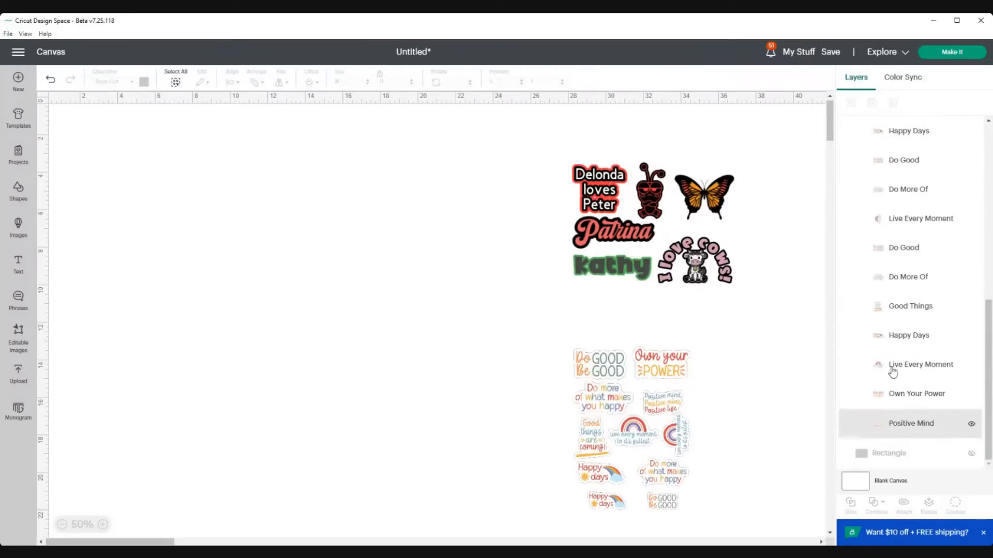
pyautogui.moveTo(559, 153); pyautogui.dragTo(800, 306)
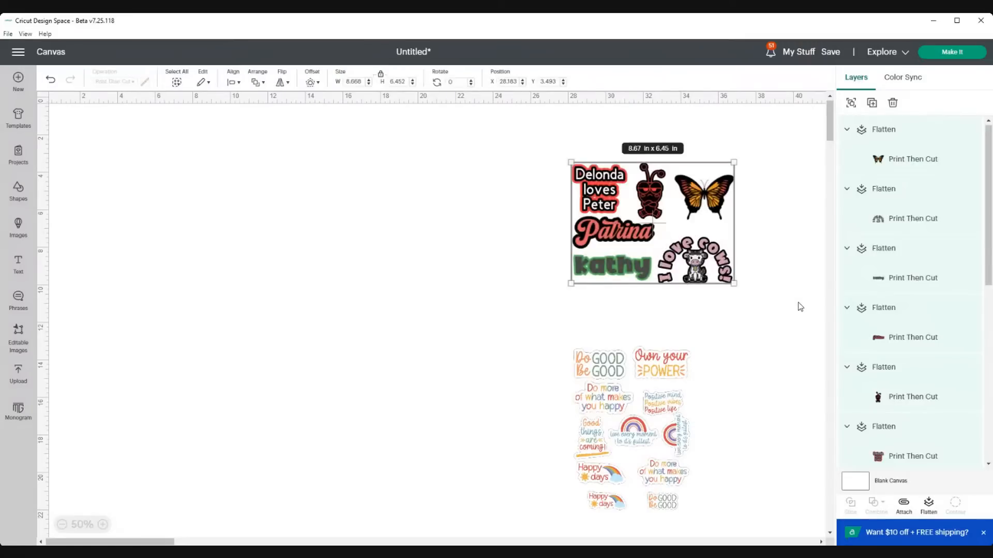
pyautogui.click(905, 507)
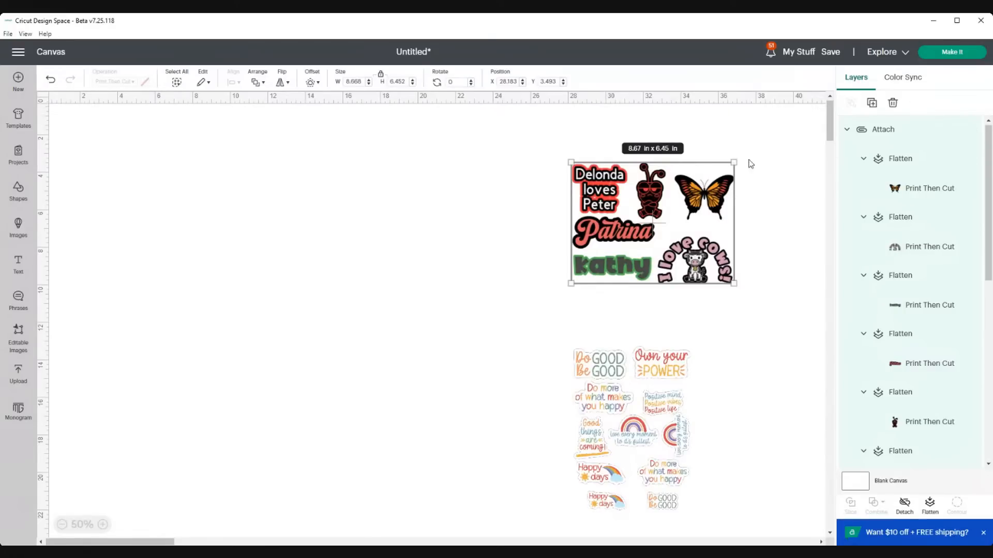
# Step: Proceed to mat preparation and review both Print Then Cut mats, enlarging the Inspirational sheet's preview to 100%
pyautogui.click(943, 53)
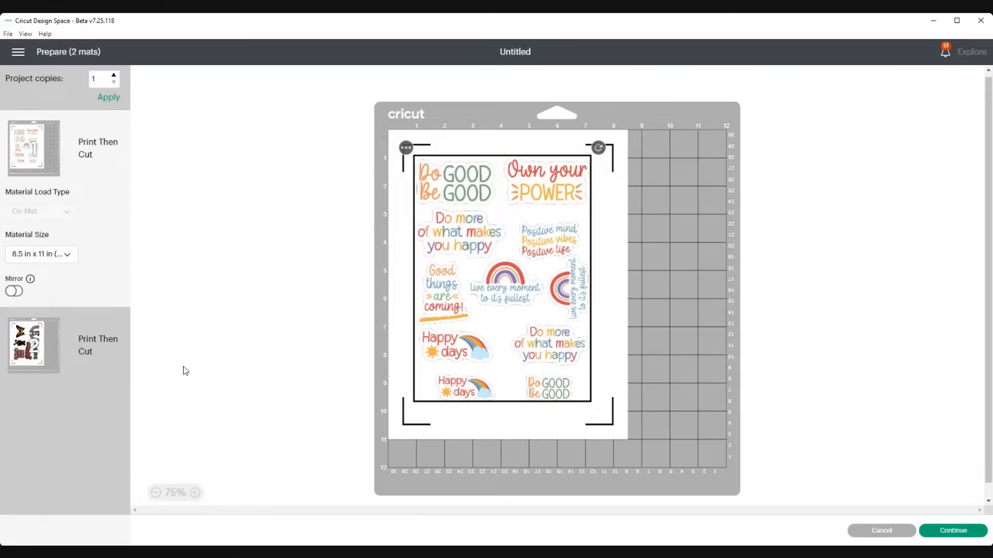
pyautogui.click(24, 353)
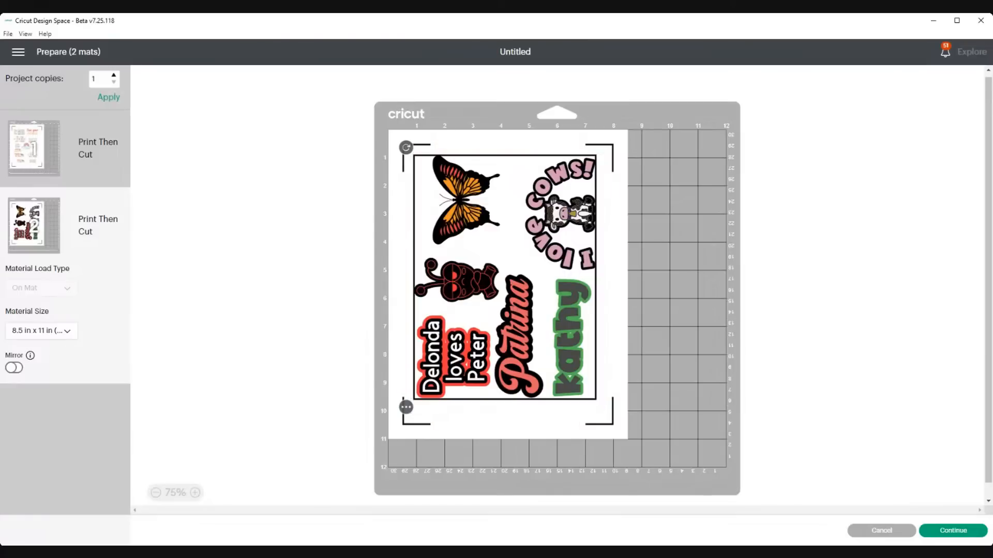
pyautogui.click(20, 155)
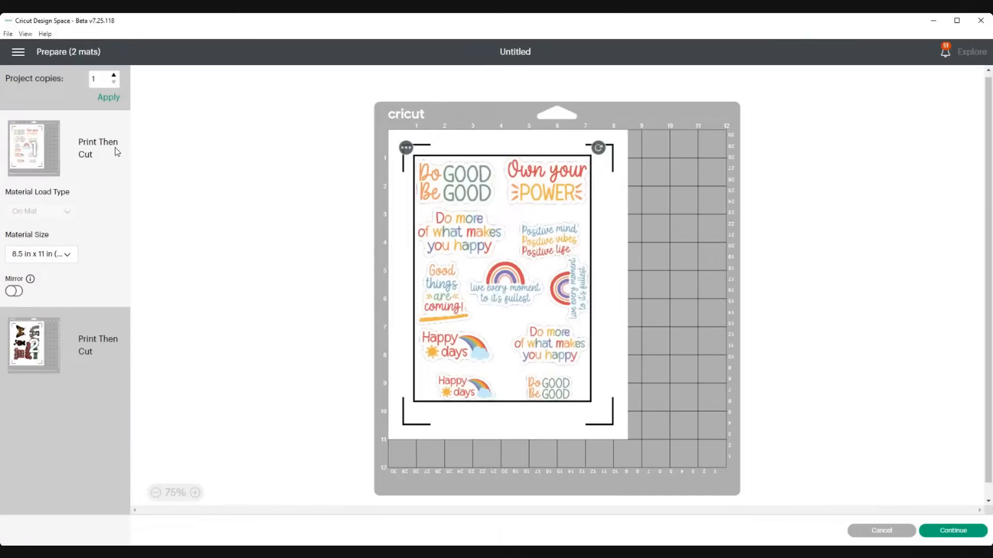
pyautogui.click(195, 493)
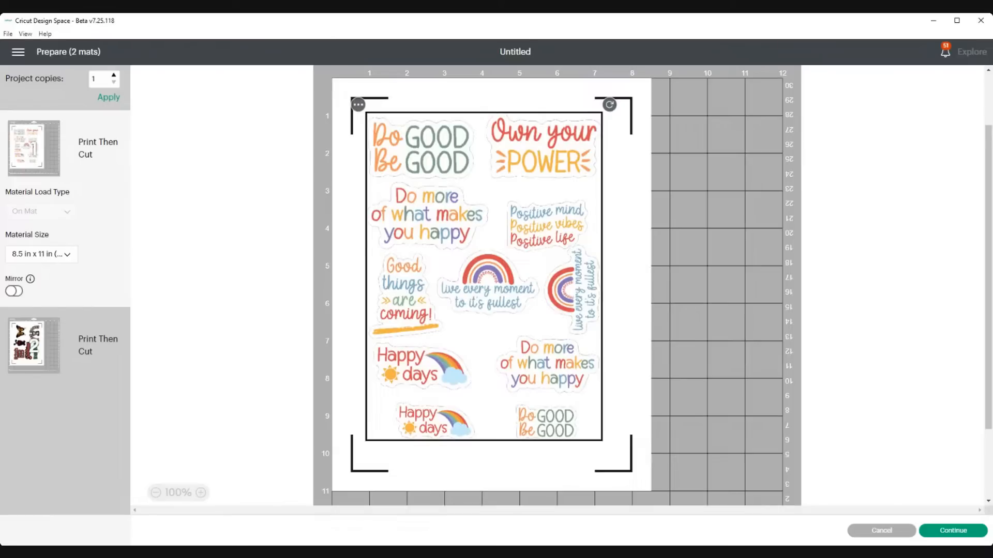
# Step: Send the first mat to the Canon MX470 series Printer with the system dialog enabled, and open its printing preferences
pyautogui.click(966, 532)
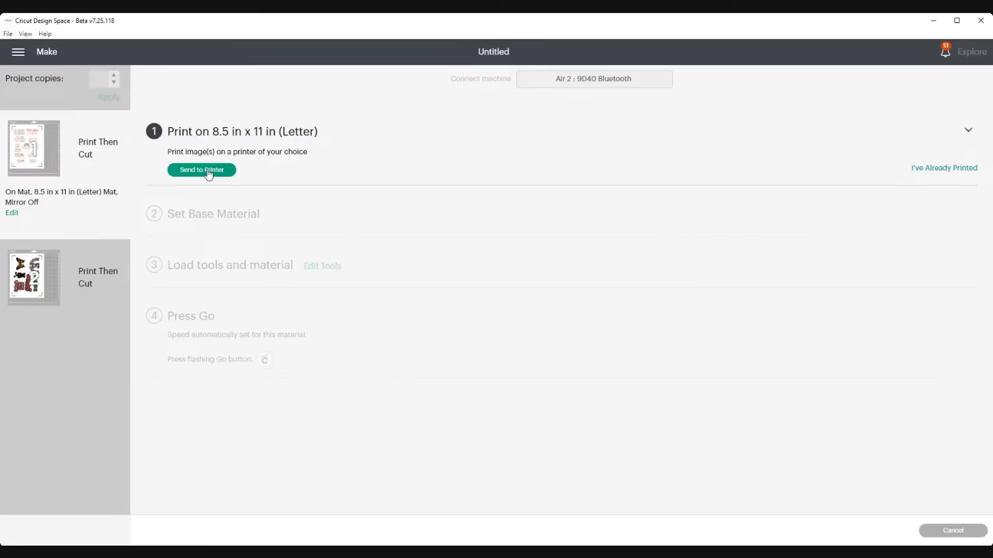
pyautogui.click(208, 171)
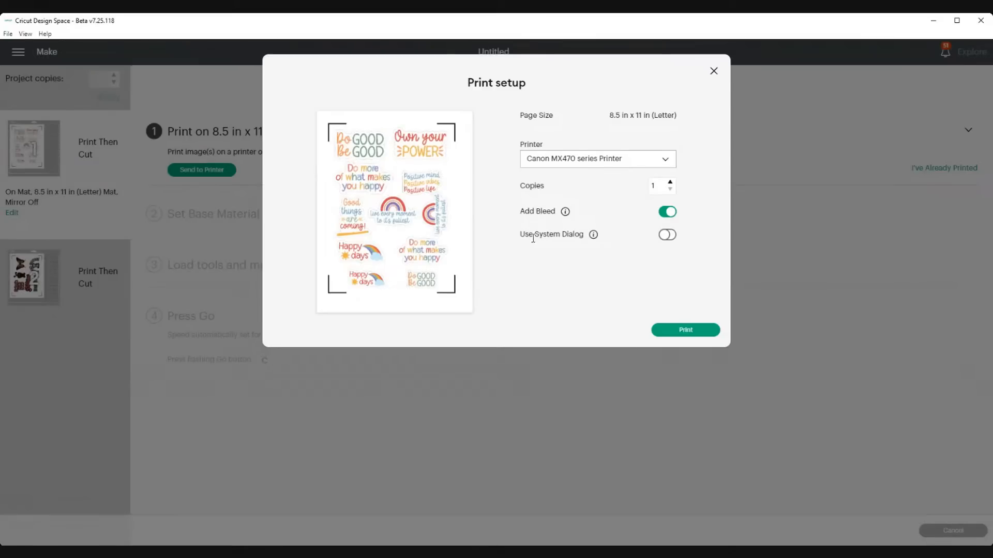
pyautogui.click(666, 237)
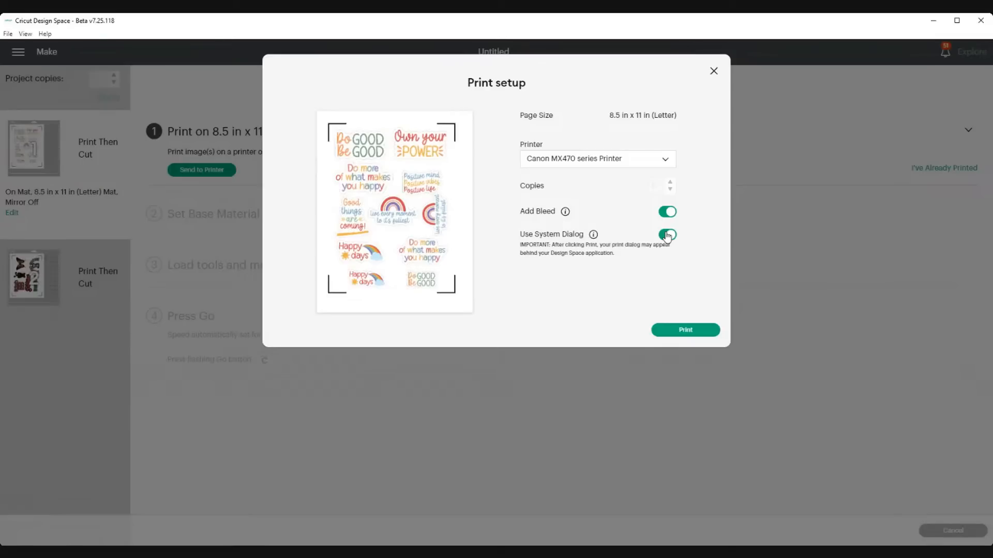
pyautogui.click(685, 331)
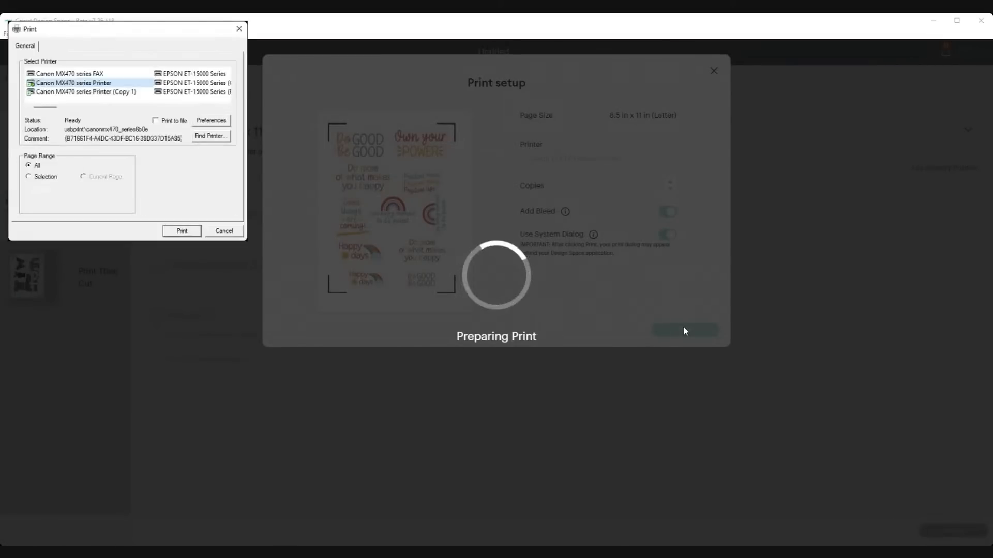
pyautogui.click(209, 121)
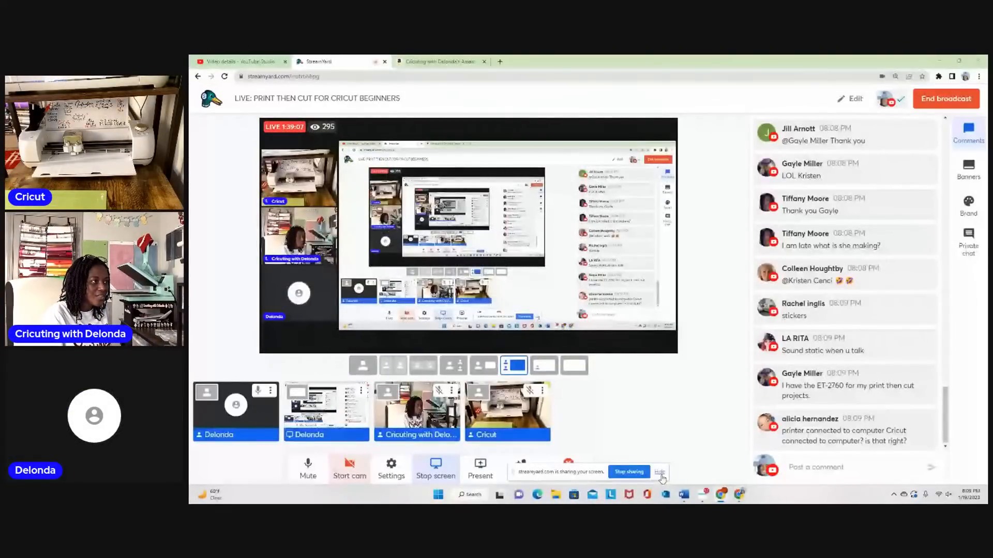
# Step: Hide the screen-sharing notice, view the printing preferences window, and switch to the StreamYard broadcast
pyautogui.click(660, 473)
pyautogui.click(702, 495)
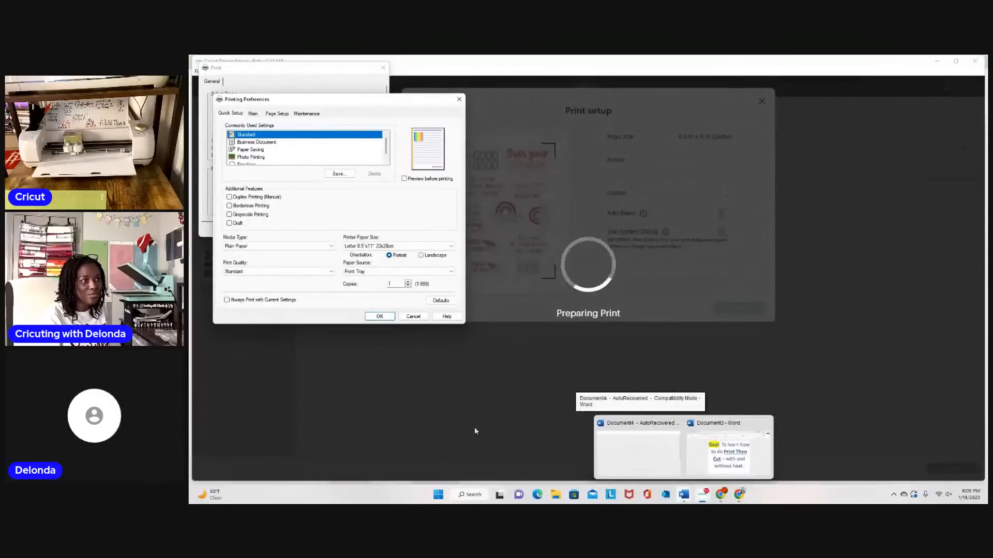
pyautogui.click(740, 495)
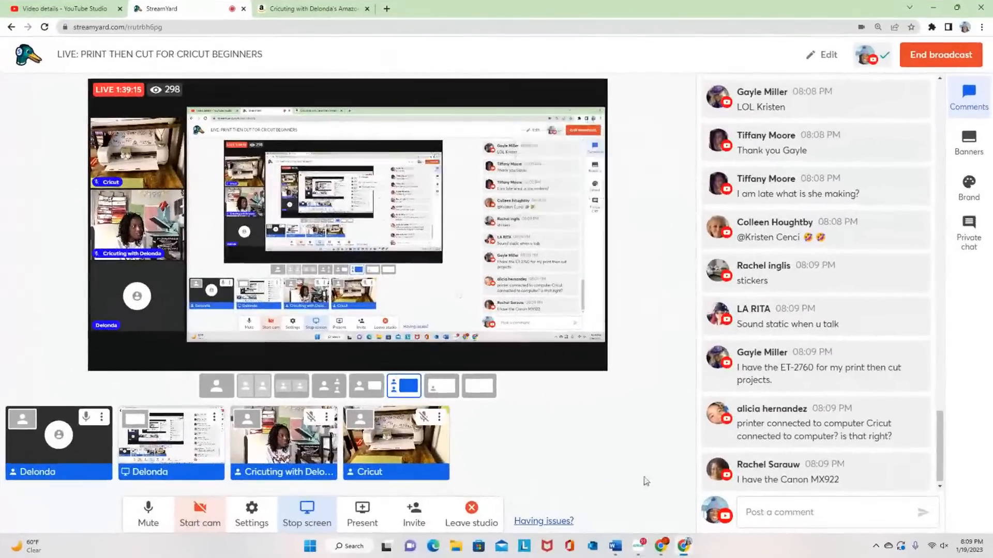
# Step: Set the broadcast layout to the shared screen alone and switch back to the printing preferences in Cricut Design Space
pyautogui.click(479, 386)
pyautogui.click(638, 547)
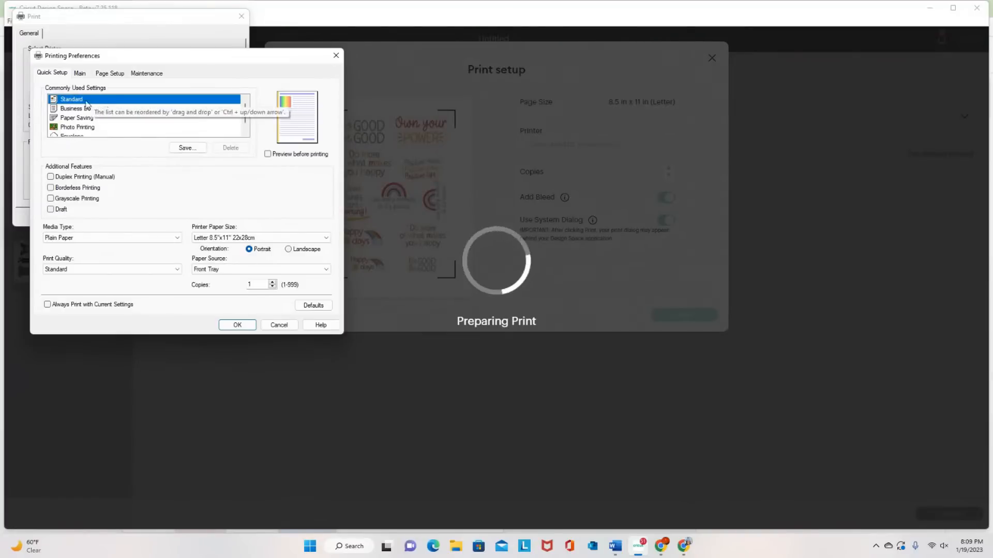
# Step: Set the media type to Matte Photo Paper and the print quality to High in the printing preferences
pyautogui.click(78, 237)
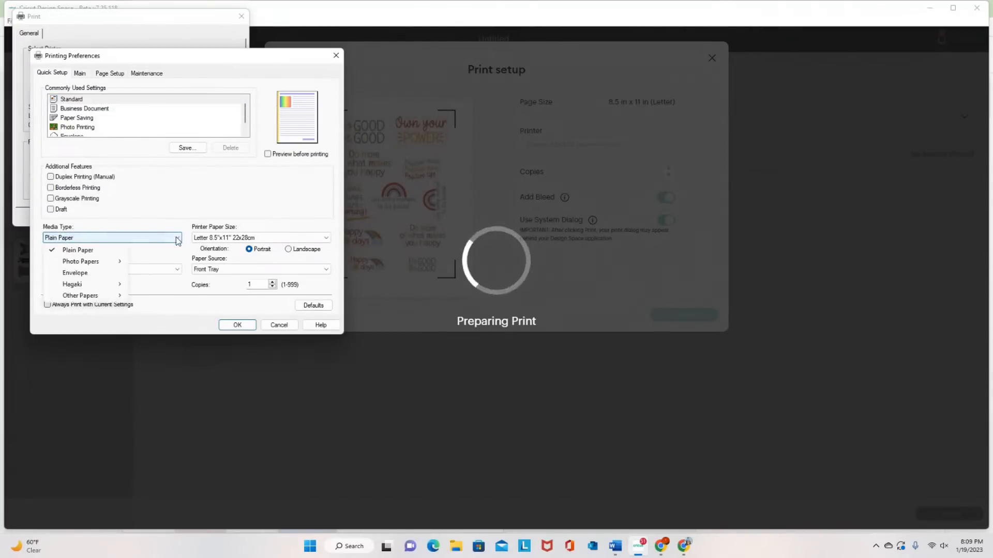
pyautogui.moveTo(86, 267)
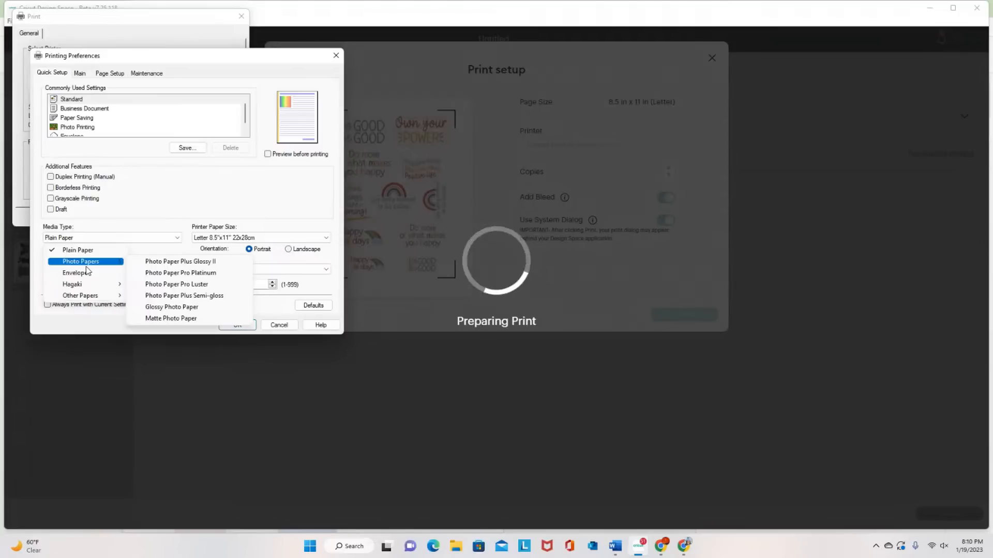
pyautogui.click(160, 319)
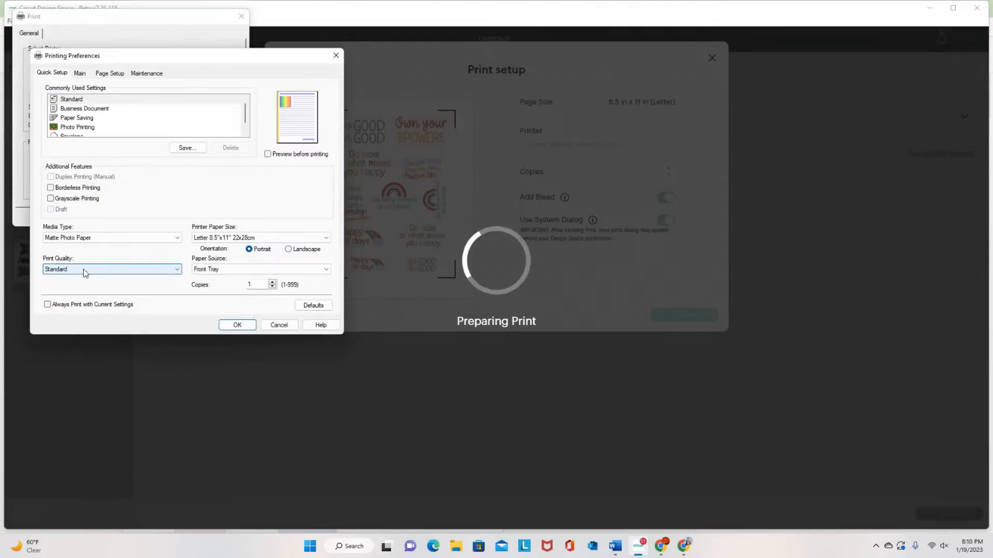
pyautogui.click(175, 272)
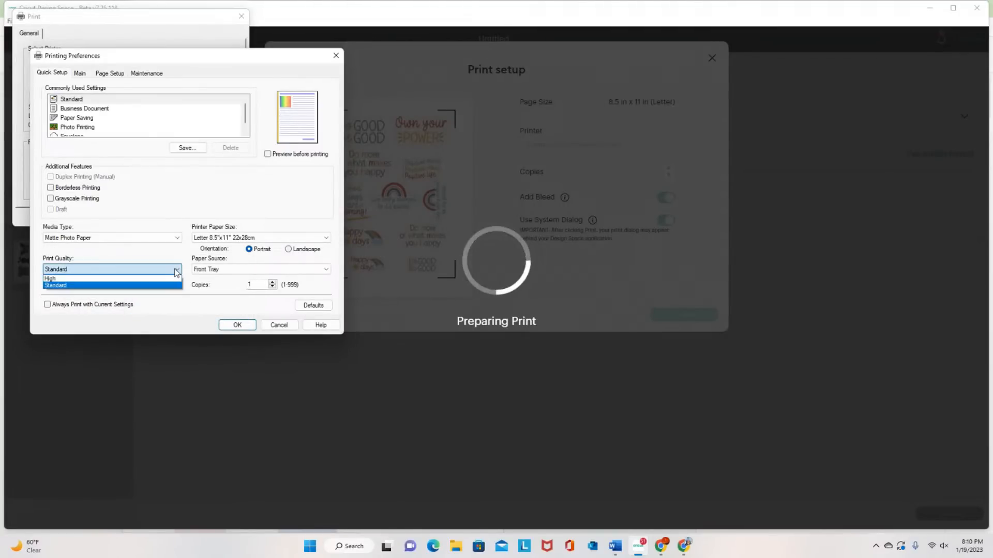
pyautogui.click(150, 279)
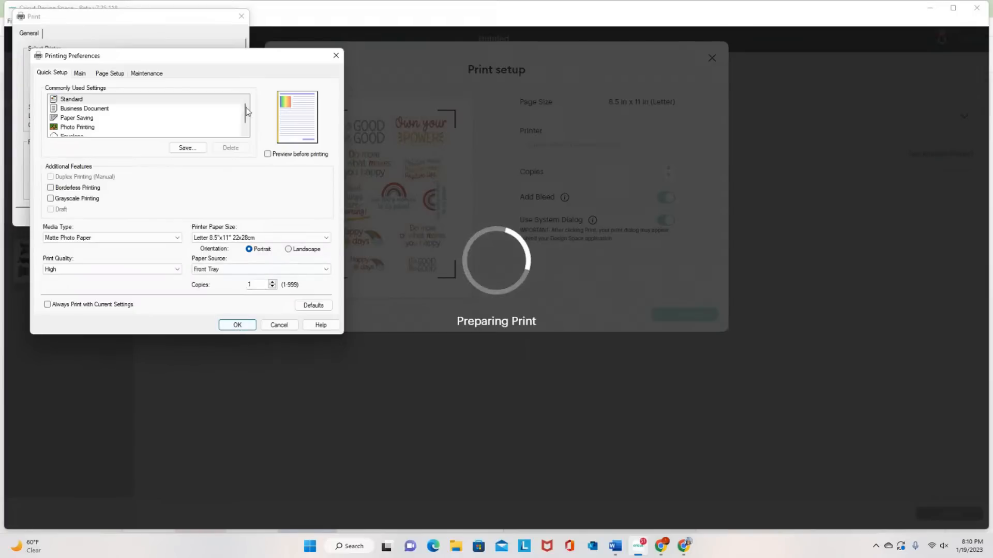
# Step: Enable the preview before printing, accept the preferences, and print the Inspirational sheet on the Canon MX470 series Printer
pyautogui.click(267, 153)
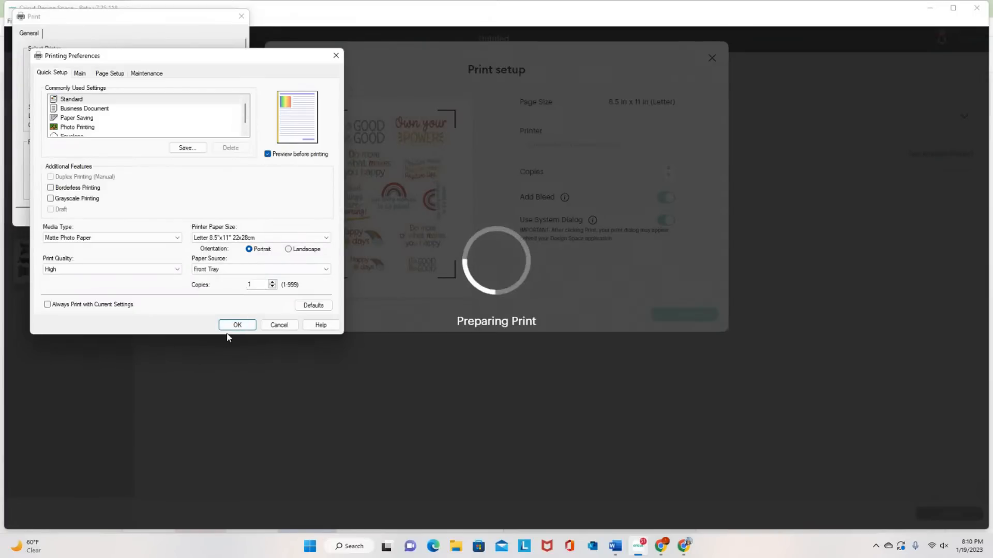
pyautogui.click(237, 324)
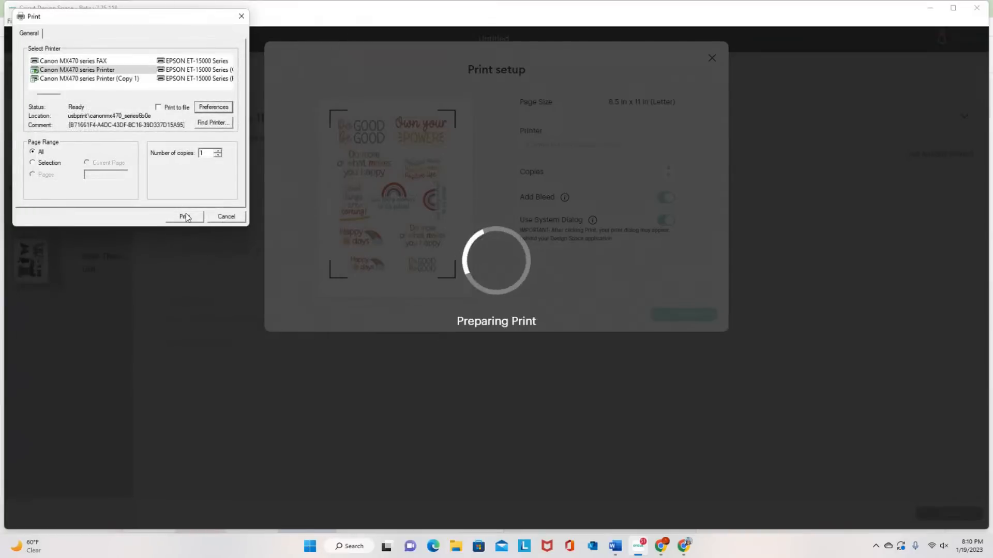
pyautogui.click(185, 217)
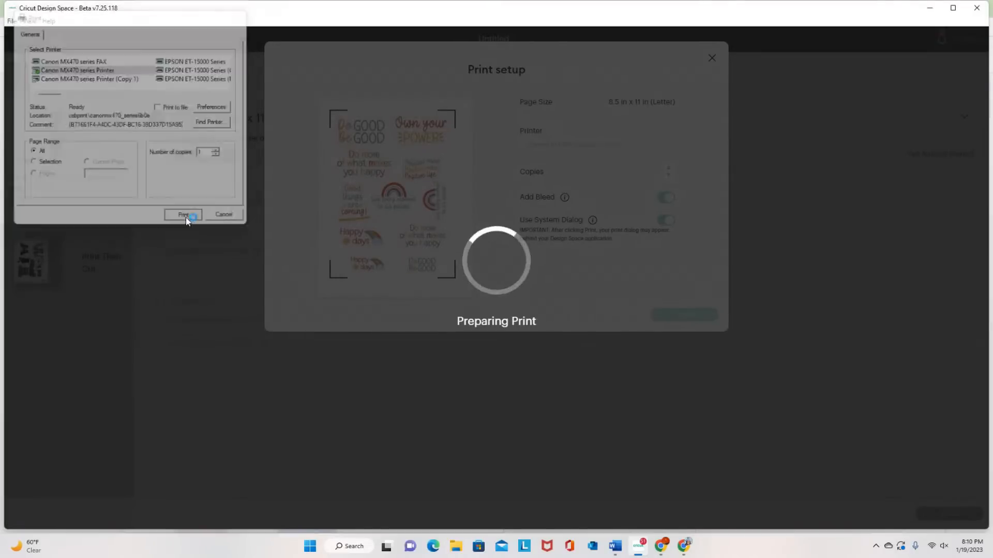